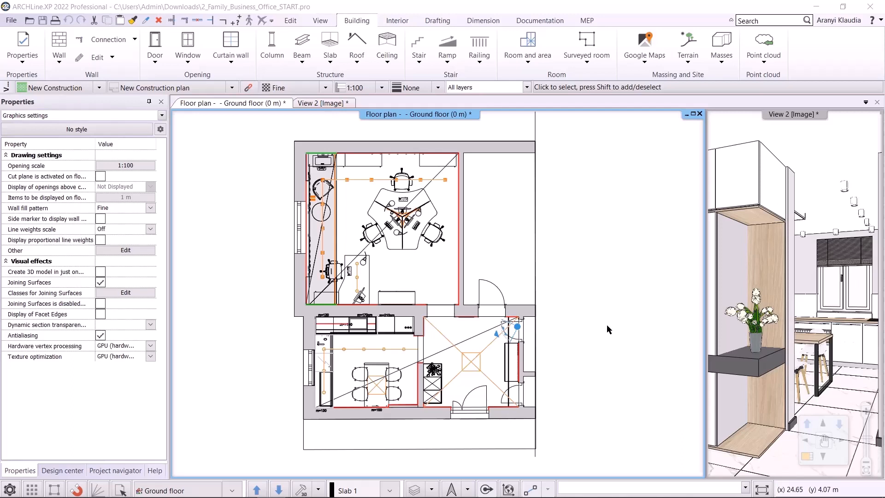
# - Open the Layer Manager, display all layers, and restrict the list to the used layers again
pyautogui.click(431, 489)
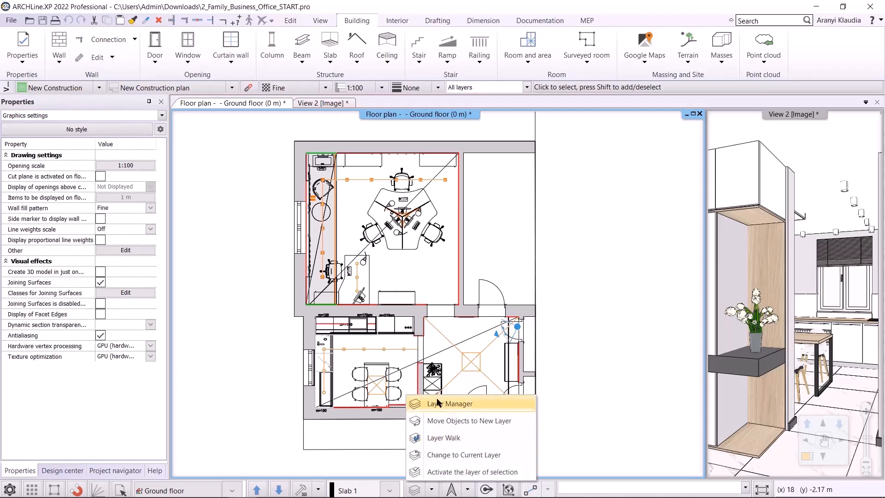
pyautogui.click(437, 403)
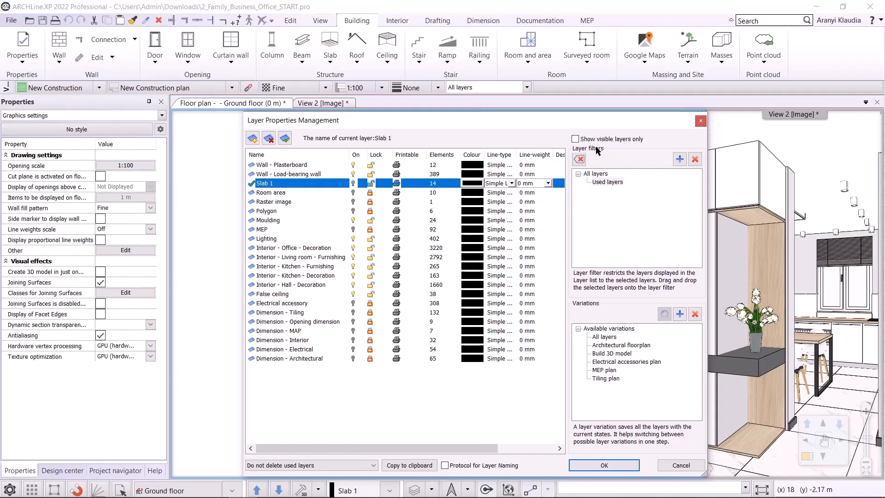
pyautogui.click(599, 174)
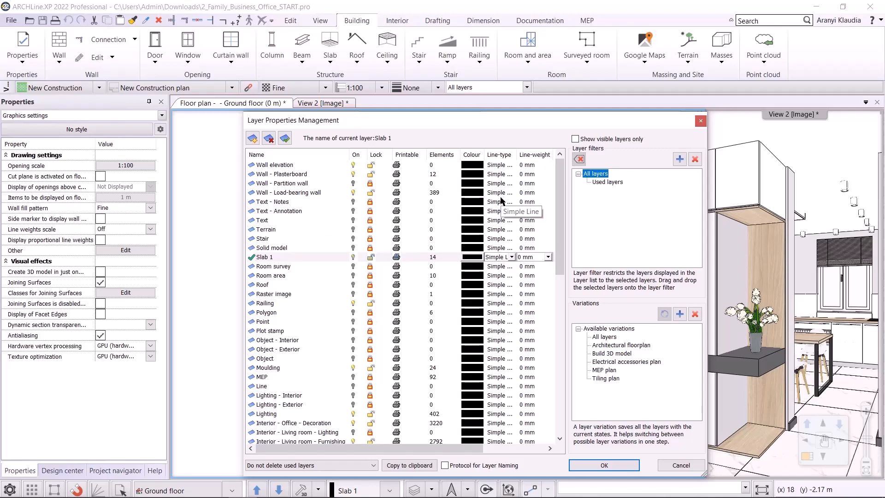
pyautogui.click(608, 182)
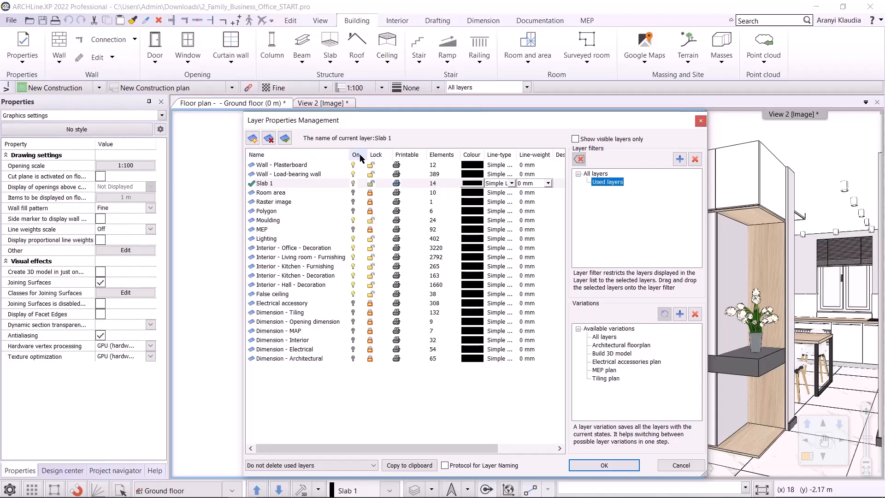
# - Toggle the visibility and lock of the Wall - Plasterboard layer, leaving it on and unlocked
pyautogui.click(368, 164)
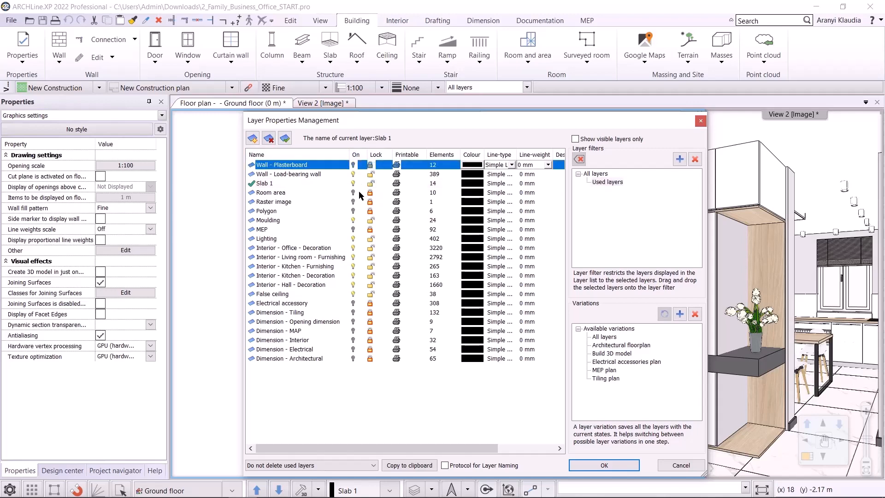
pyautogui.click(338, 174)
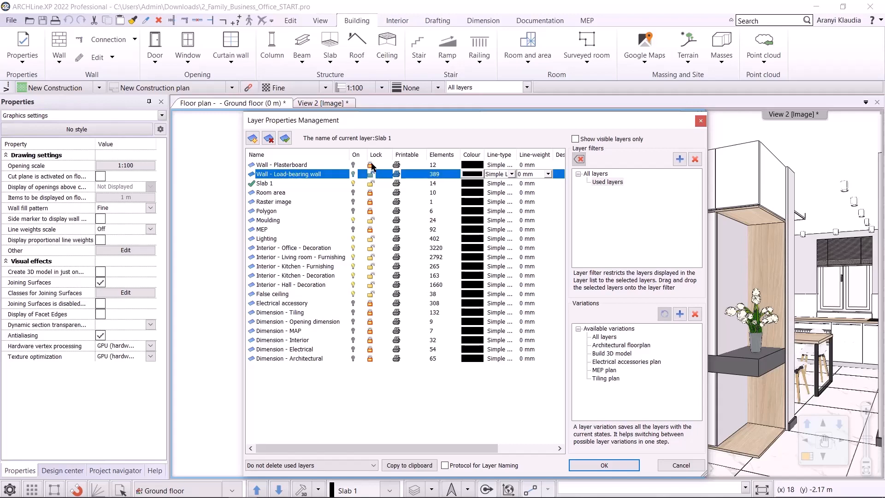
pyautogui.click(374, 168)
pyautogui.click(372, 165)
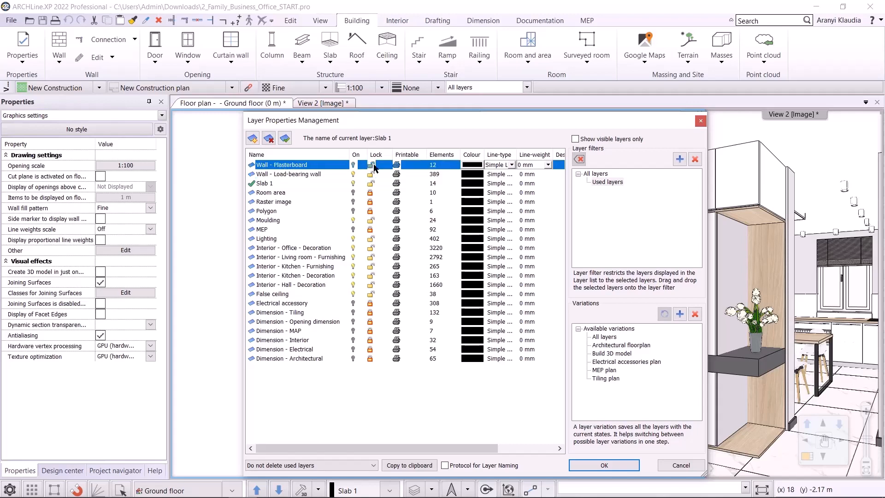
pyautogui.click(372, 166)
pyautogui.click(336, 193)
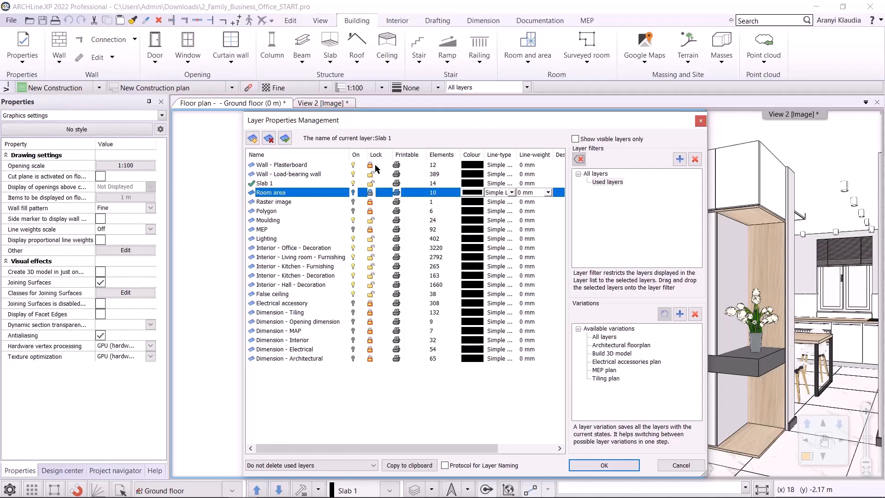
pyautogui.click(371, 165)
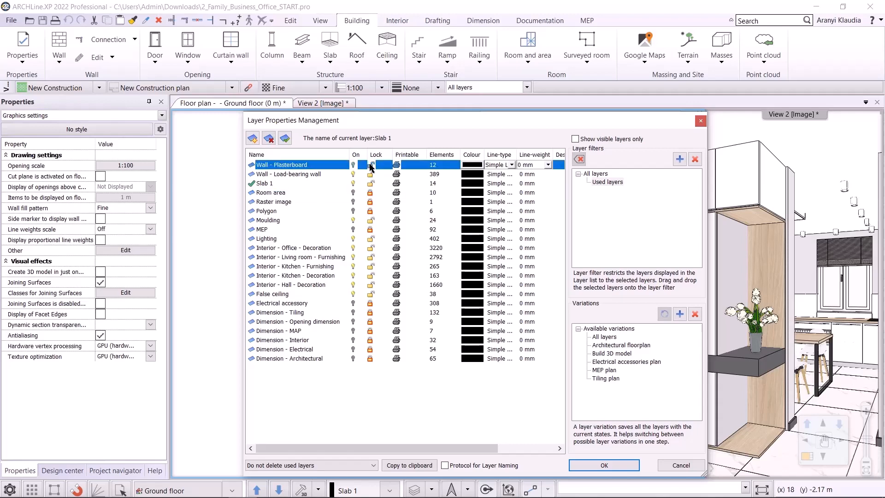
pyautogui.click(409, 177)
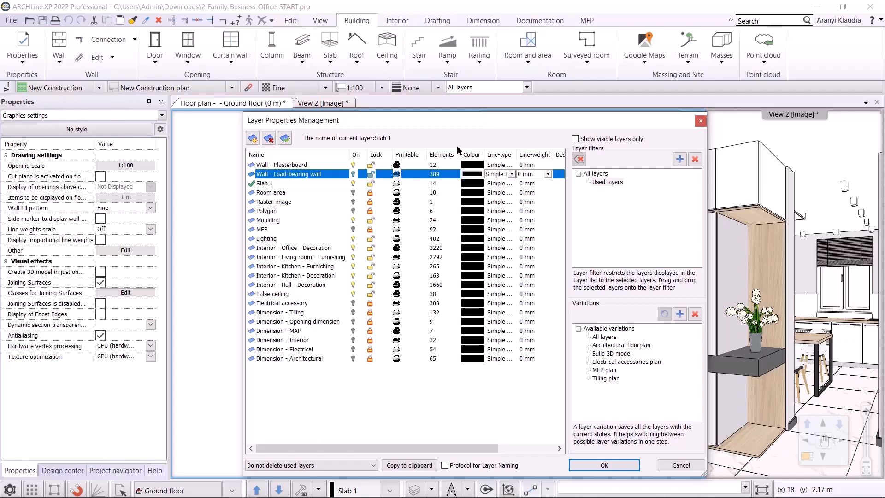
# - Select the Wall - Plasterboard, Wall - Load-bearing wall, Slab 1 and Raster image layers together and set them all on and unlocked
pyautogui.moveTo(296, 269); pyautogui.dragTo(287, 202)
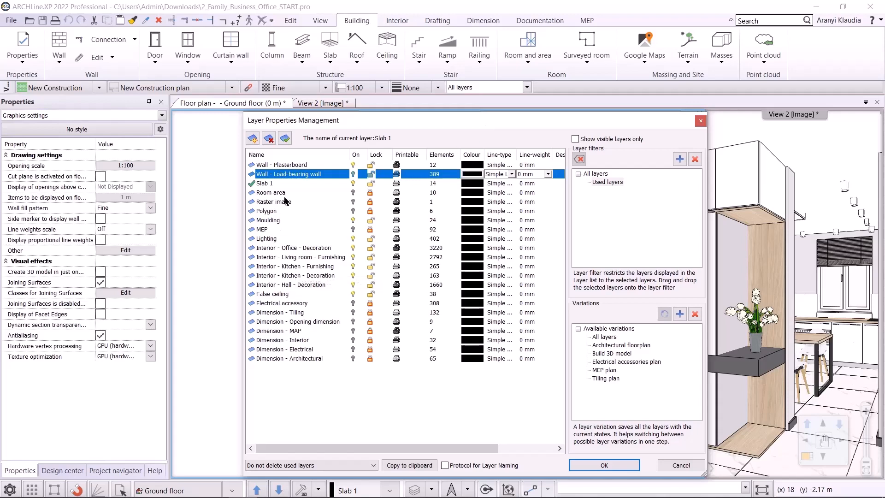
pyautogui.click(293, 166)
pyautogui.click(294, 177)
pyautogui.click(286, 184)
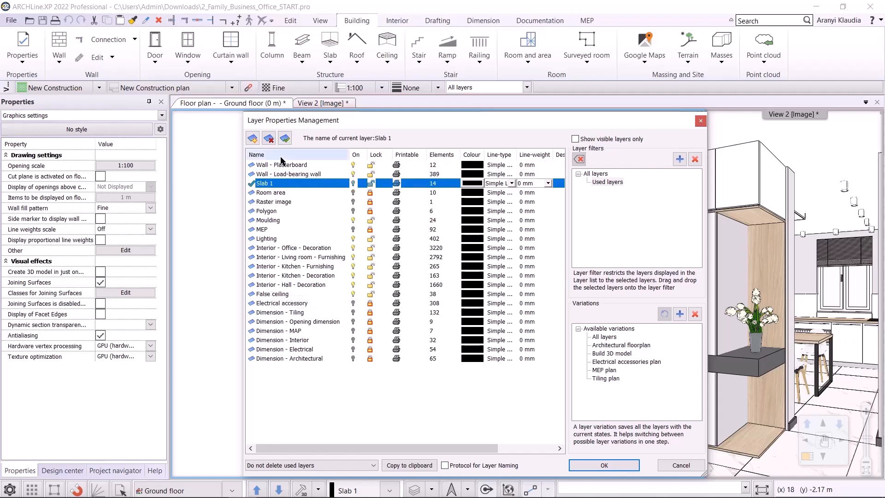
pyautogui.keyDown('ctrl'); pyautogui.click(293, 167); pyautogui.keyUp('ctrl')
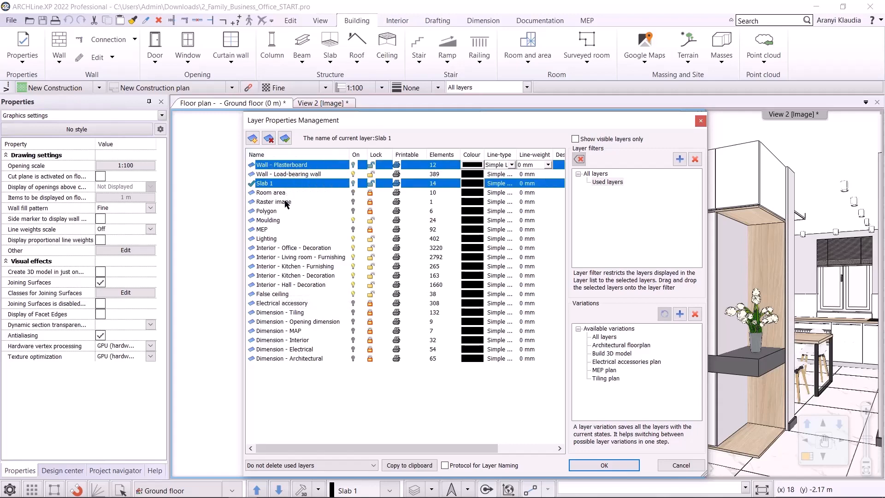
pyautogui.keyDown('ctrl'); pyautogui.click(288, 203); pyautogui.keyUp('ctrl')
pyautogui.keyDown('ctrl'); pyautogui.click(293, 177); pyautogui.keyUp('ctrl')
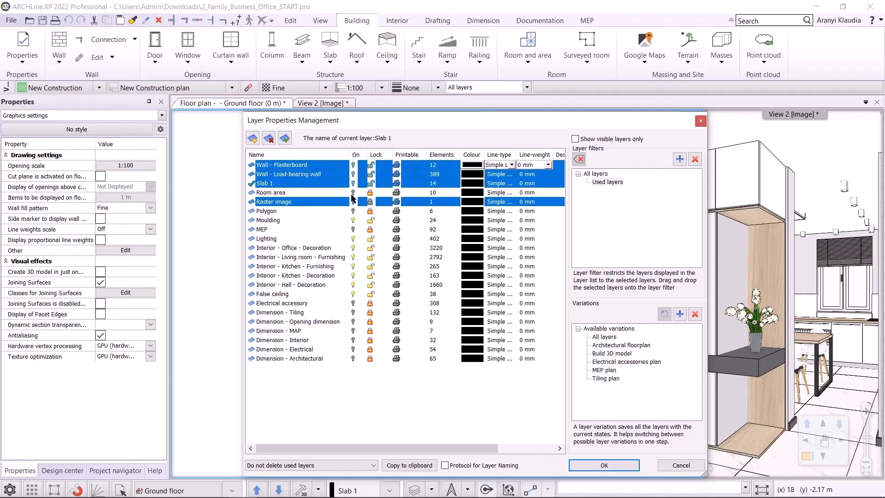
pyautogui.click(371, 166)
pyautogui.click(354, 169)
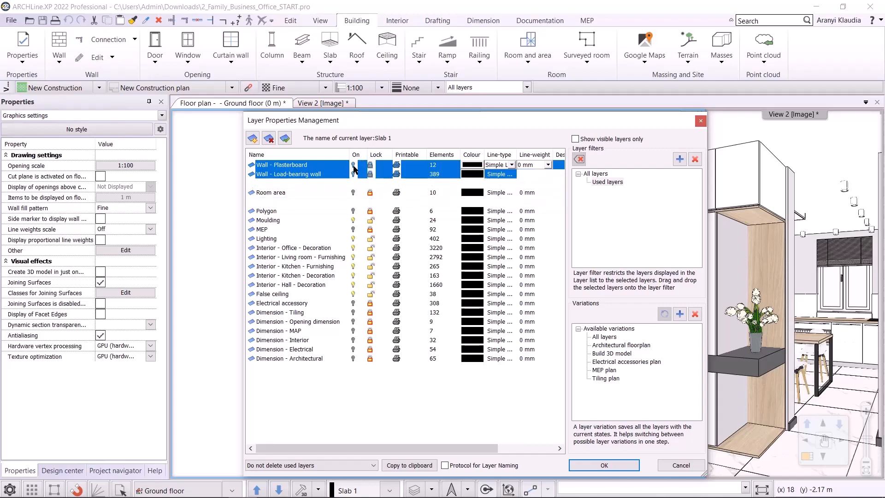
pyautogui.click(370, 165)
# - Turn on and lock the layers from Polygon through Interior - Living room - Furnishing, and unlock only Polygon
pyautogui.click(275, 211)
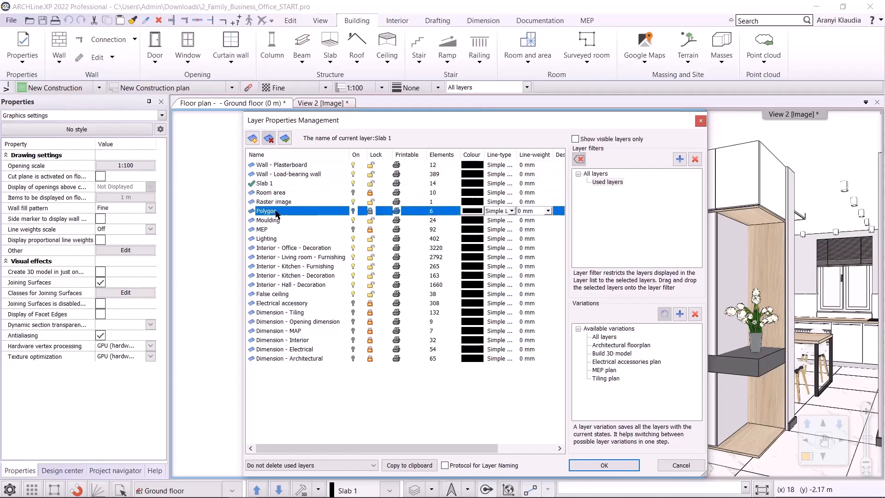
pyautogui.keyDown('shift'); pyautogui.click(286, 257); pyautogui.keyUp('shift')
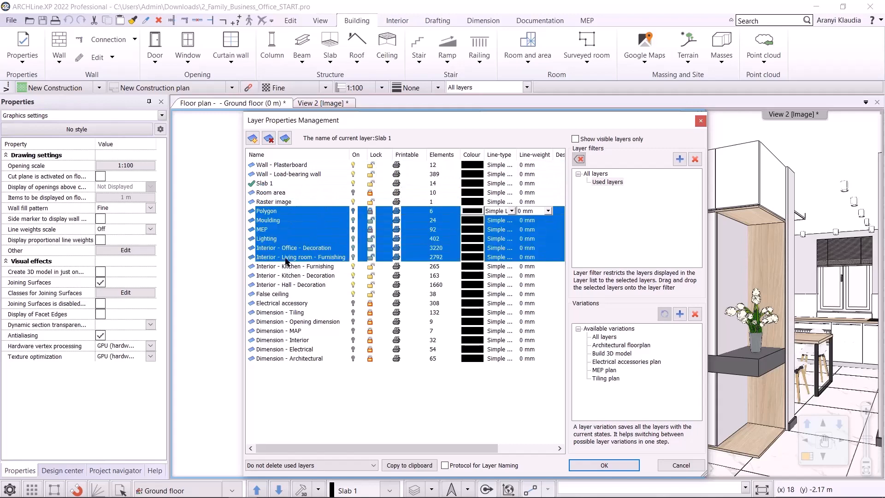
pyautogui.click(371, 213)
pyautogui.click(372, 213)
pyautogui.click(353, 211)
pyautogui.click(354, 211)
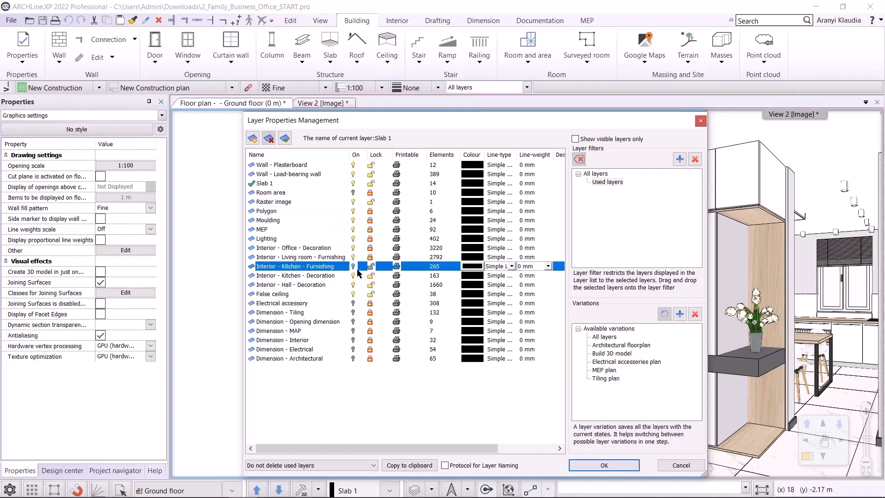
pyautogui.click(354, 211)
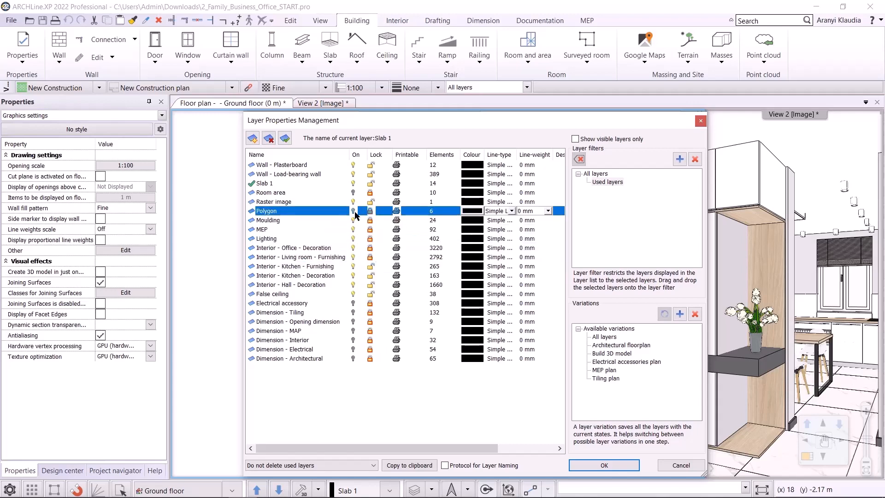
pyautogui.click(369, 211)
# - Select all the listed layers at once and close the layer manager without saving the changes
pyautogui.click(355, 400)
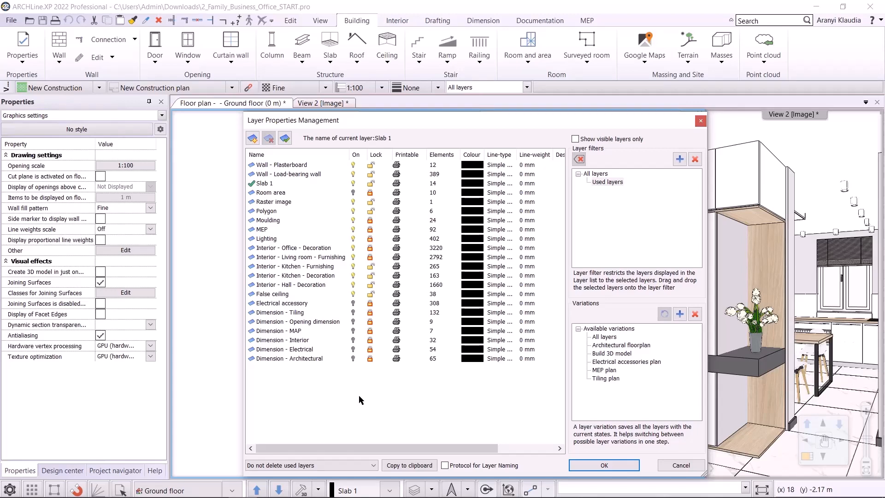
pyautogui.hotkey('ctrl', 'a')
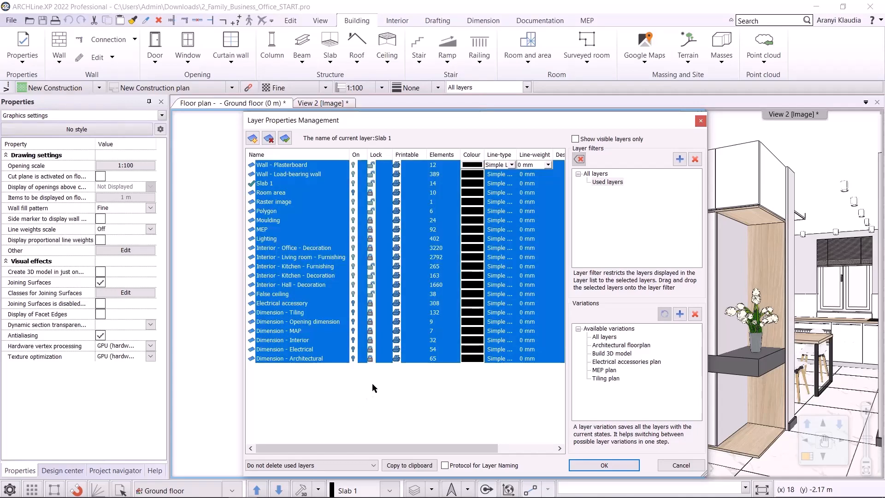
pyautogui.click(668, 468)
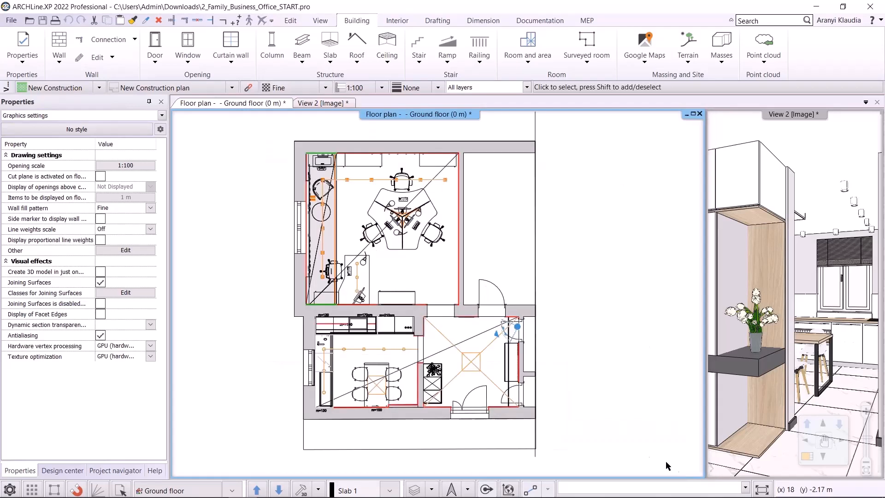
# - Open Layer Walk and preview the Dimension - Architectural and Dimension - Interior layers, and the range from Dimension - Architectural through False ceiling
pyautogui.click(434, 489)
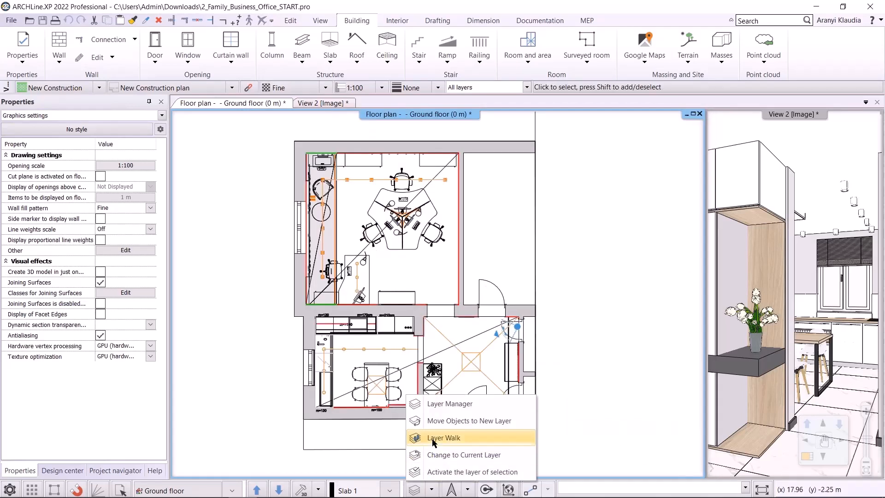
pyautogui.click(434, 438)
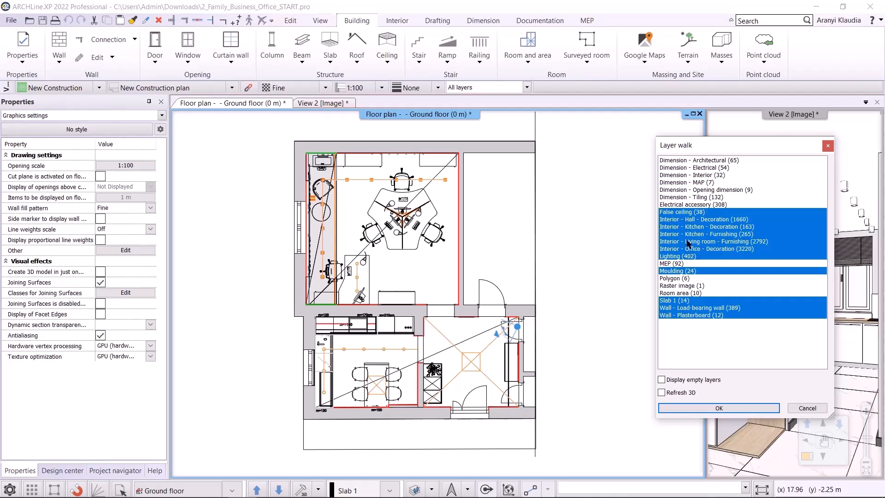
pyautogui.click(698, 161)
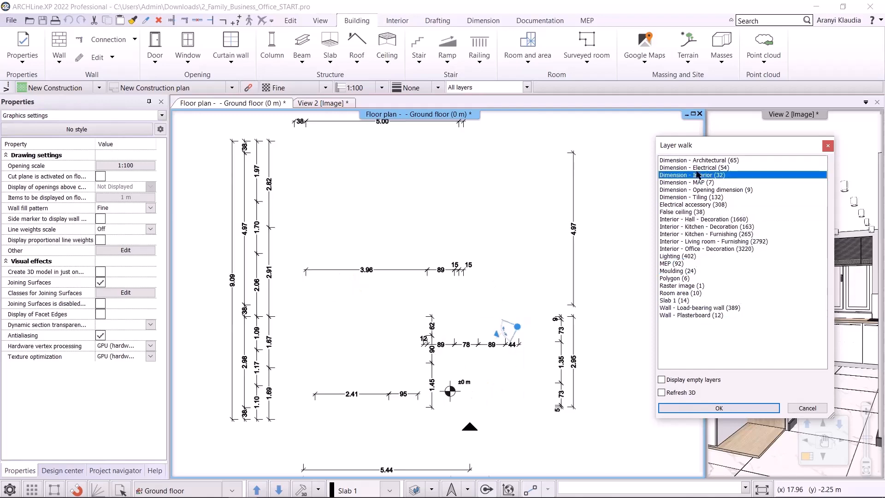
pyautogui.click(699, 175)
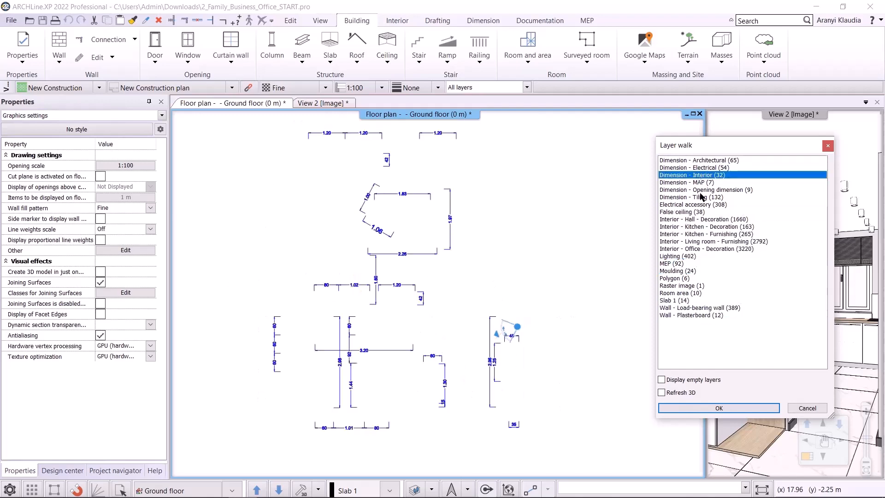
pyautogui.keyDown('shift'); pyautogui.click(699, 188); pyautogui.keyUp('shift')
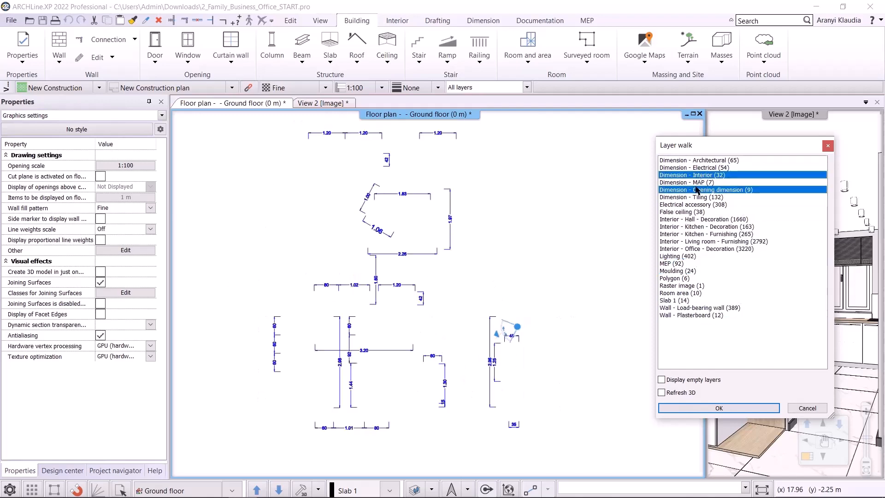
pyautogui.keyDown('shift'); pyautogui.click(699, 212); pyautogui.keyUp('shift')
pyautogui.moveTo(699, 161); pyautogui.dragTo(718, 213)
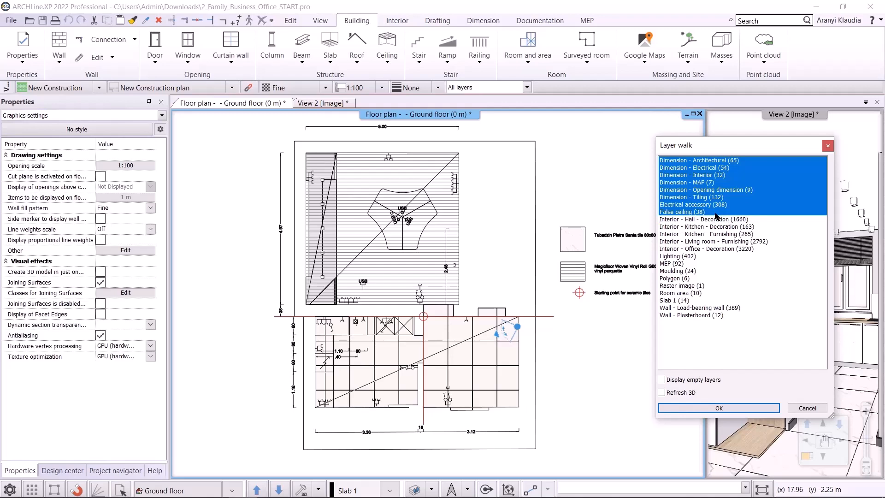
# - Show only the Slab 1, Wall - Load-bearing wall and Wall - Plasterboard layers with Layer Walk and rebuild the 3D model
pyautogui.click(704, 308)
pyautogui.keyDown('ctrl'); pyautogui.click(680, 299); pyautogui.keyUp('ctrl')
pyautogui.keyDown('ctrl'); pyautogui.click(685, 316); pyautogui.keyUp('ctrl')
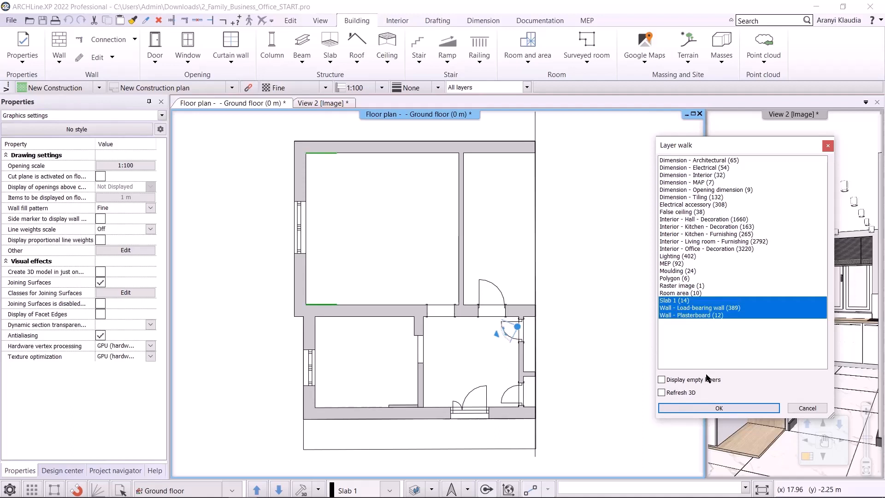
pyautogui.click(709, 408)
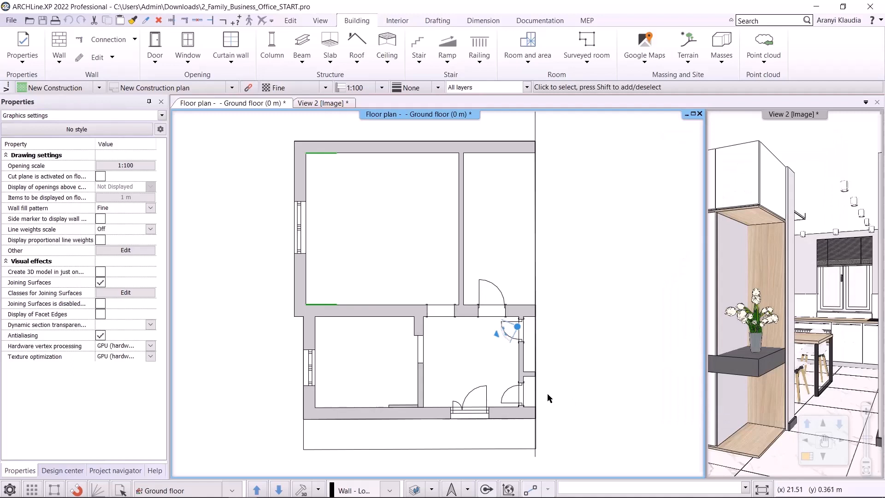
pyautogui.click(305, 489)
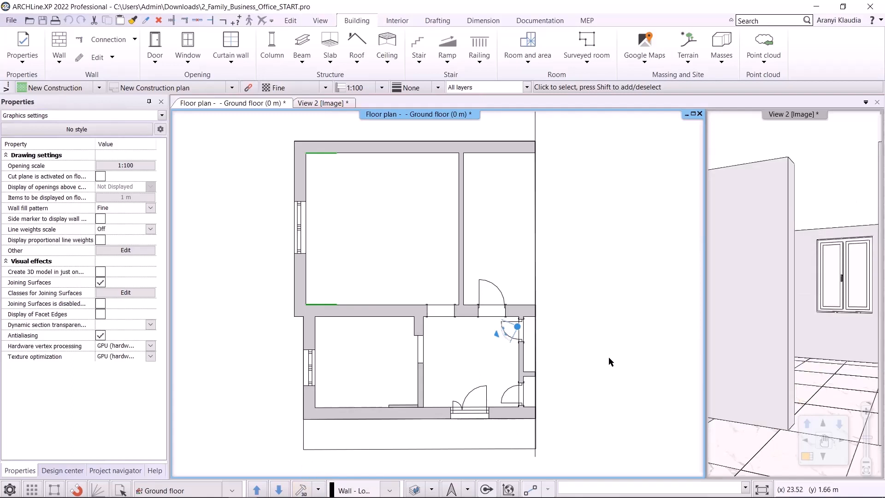
# - Add the Interior - Hall - Decoration layer to the visible layers in Layer Walk with Refresh 3D enabled
pyautogui.click(431, 489)
pyautogui.click(447, 437)
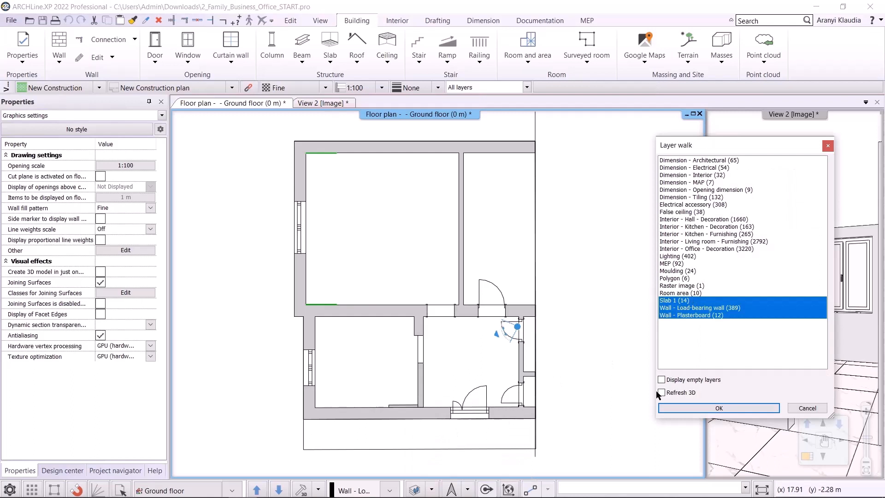
pyautogui.click(679, 394)
pyautogui.keyDown('ctrl'); pyautogui.click(719, 219); pyautogui.keyUp('ctrl')
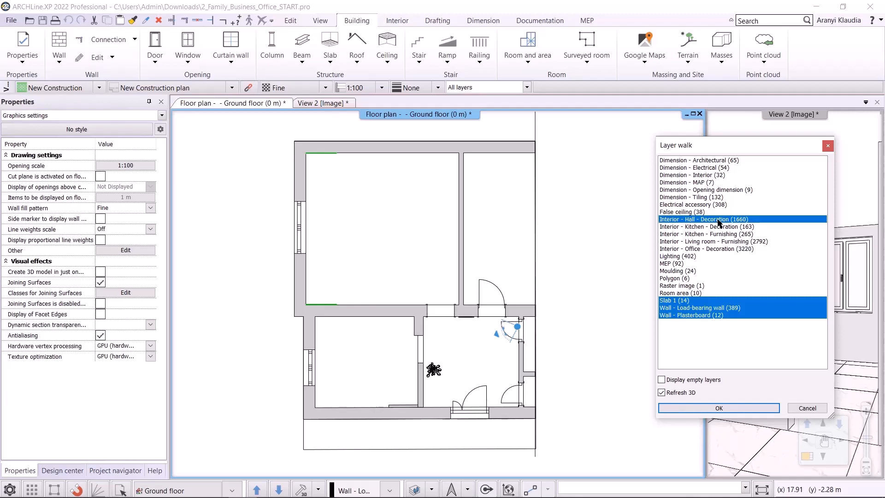
pyautogui.click(715, 408)
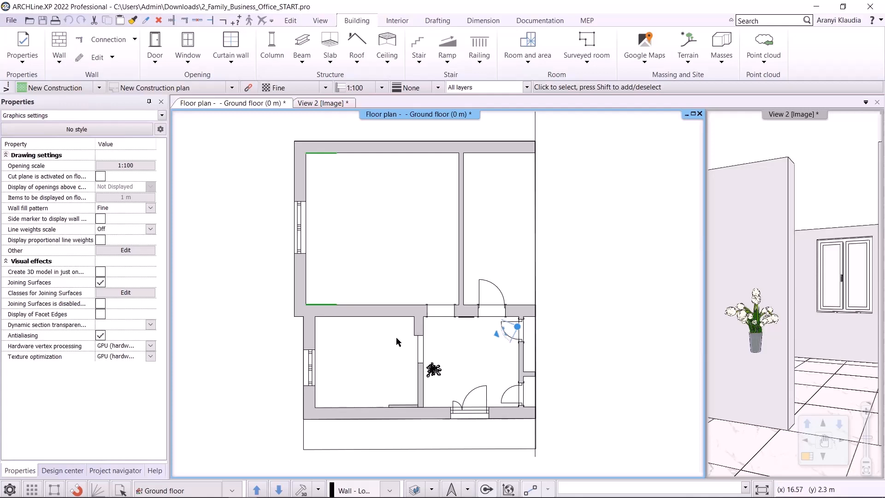
# - Turn off the Interior - Hall - Decoration layer in the Layer Manager and make Slab 1 the current layer
pyautogui.click(431, 489)
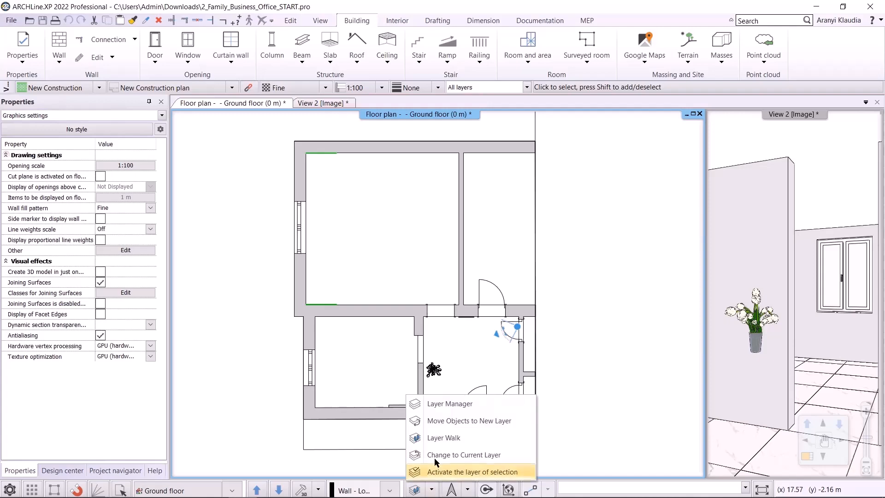
pyautogui.click(436, 408)
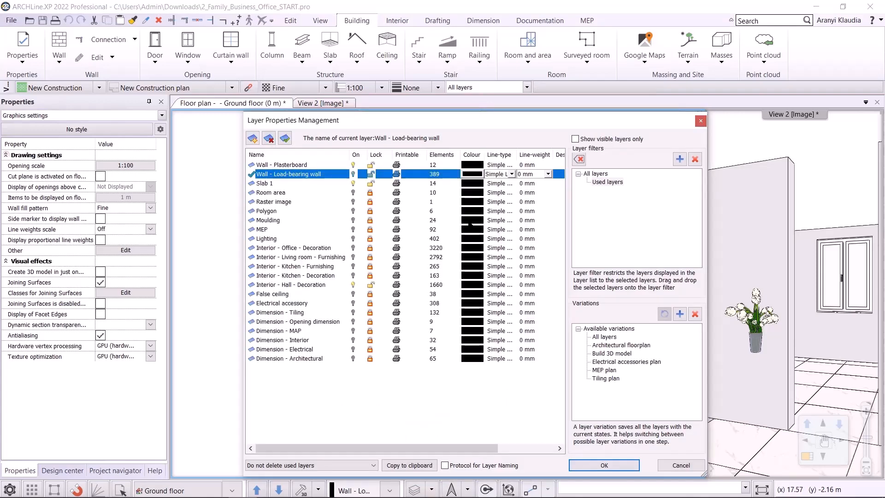
pyautogui.click(355, 285)
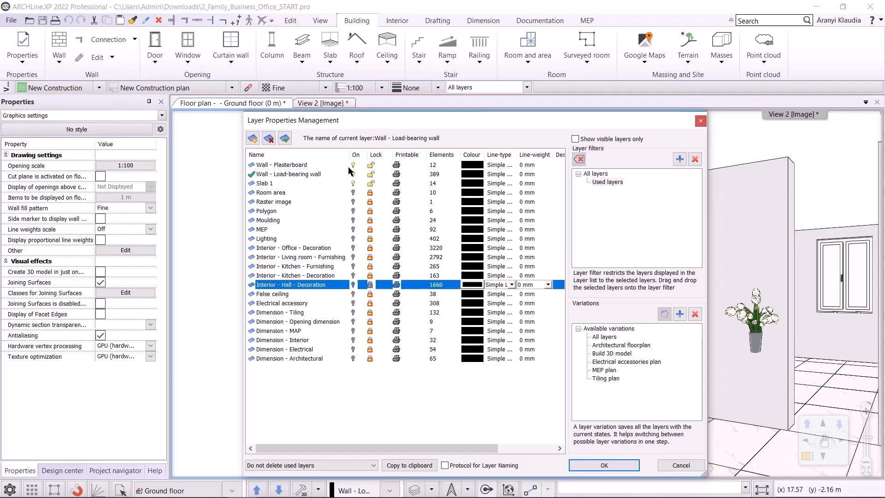
pyautogui.click(266, 184)
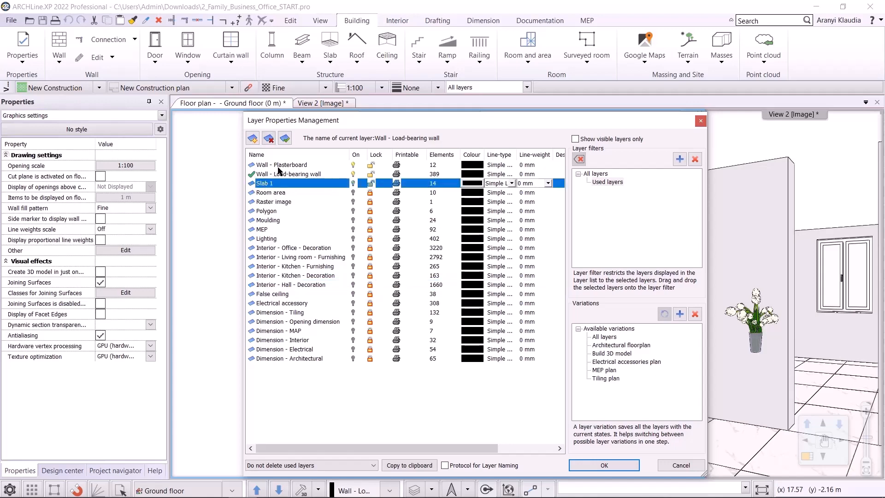
pyautogui.click(286, 138)
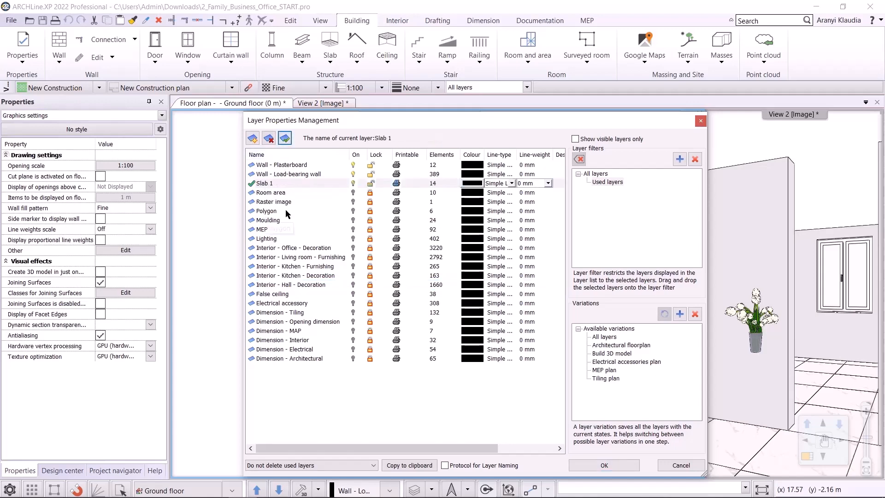
# - Lock the Wall - Load-bearing wall and Wall - Plasterboard layers while keeping them visible, and apply the layer changes
pyautogui.click(355, 173)
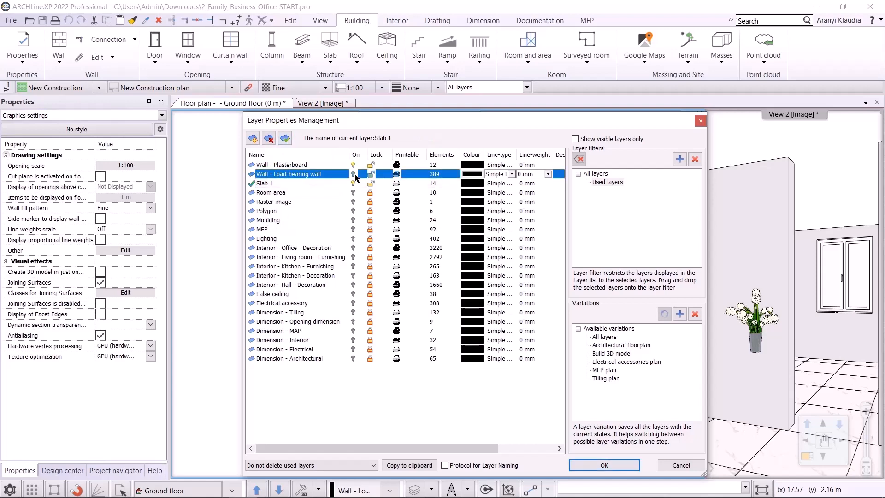
pyautogui.click(371, 174)
pyautogui.click(372, 166)
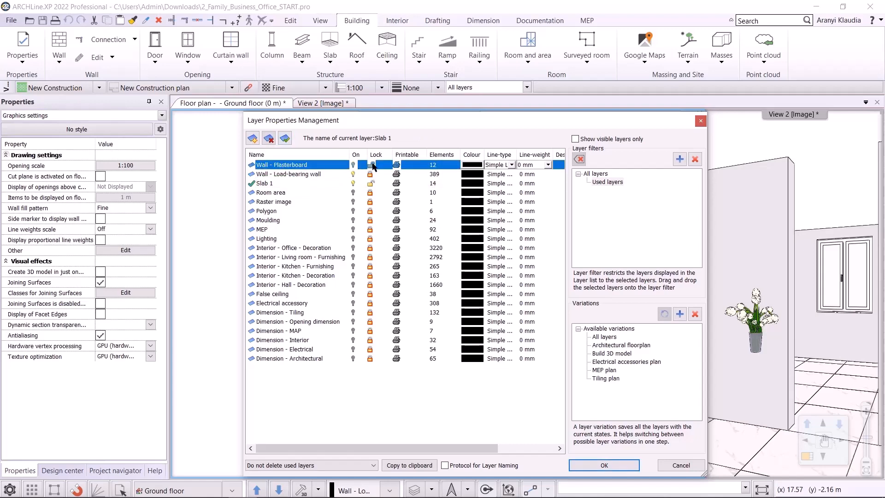
pyautogui.click(371, 164)
pyautogui.click(605, 465)
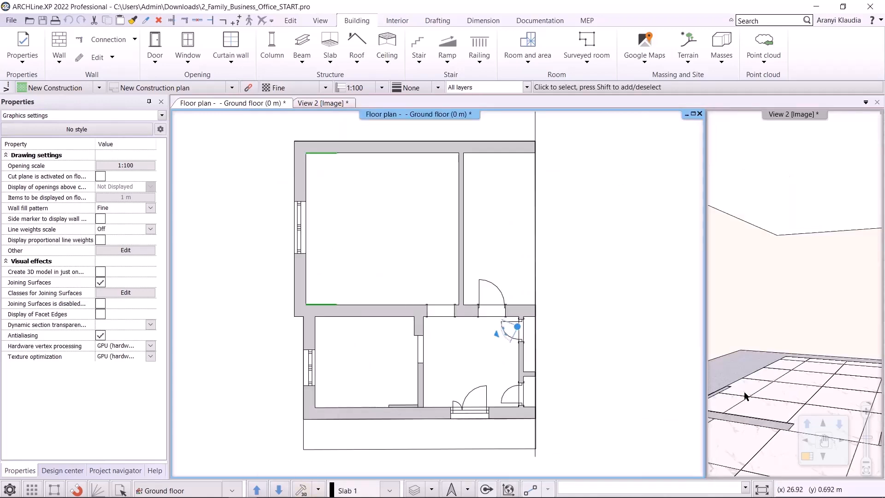
# - Switch the 3D view to the axonometric view
pyautogui.click(746, 396)
pyautogui.click(840, 424)
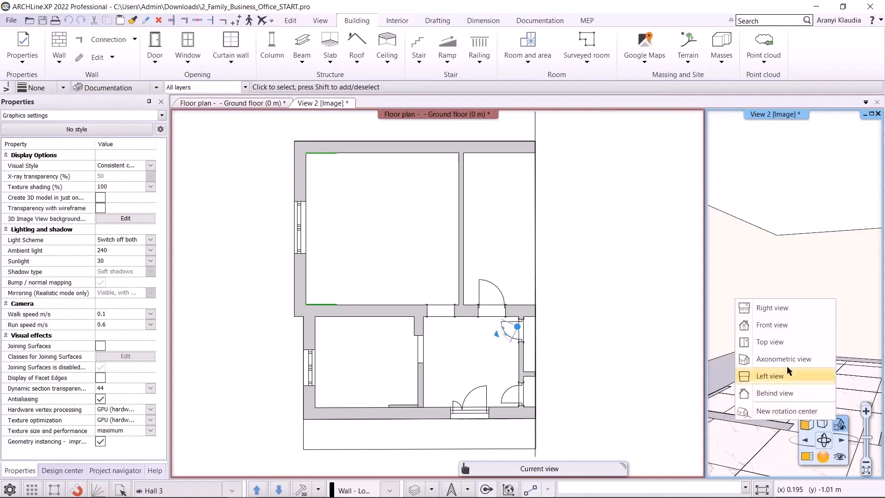
pyautogui.click(761, 358)
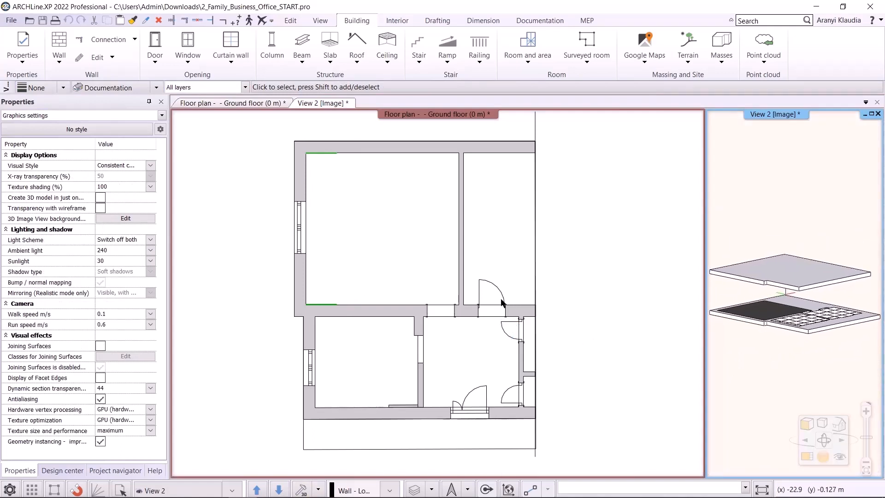
# - Try to select the locked load-bearing walls on the ground floor plan
pyautogui.click(386, 316)
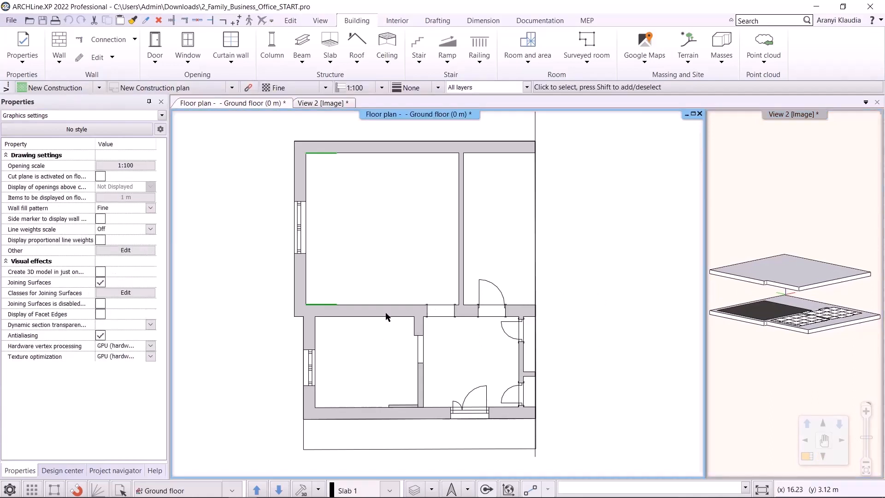
pyautogui.click(360, 406)
pyautogui.press('Escape')
# - Draw a single-segment polyline about 7.05 m long diagonally between opposite inner corners of the large office room
pyautogui.click(437, 20)
pyautogui.click(115, 42)
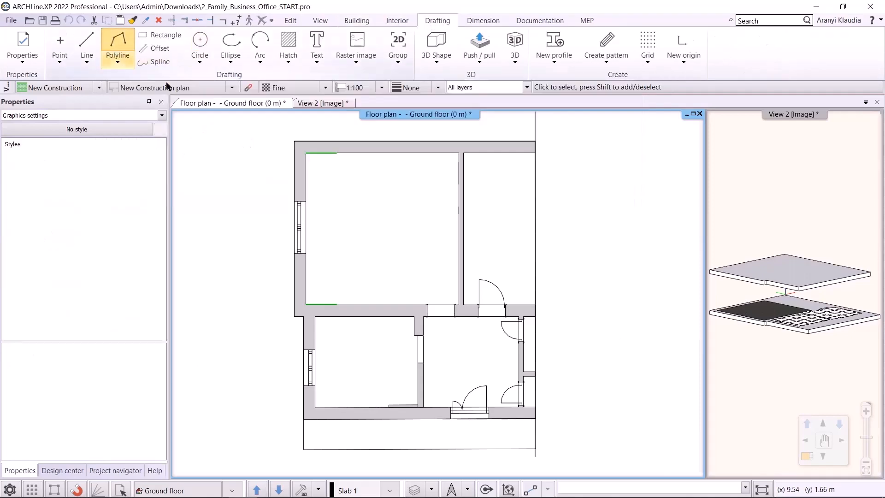
pyautogui.click(306, 305)
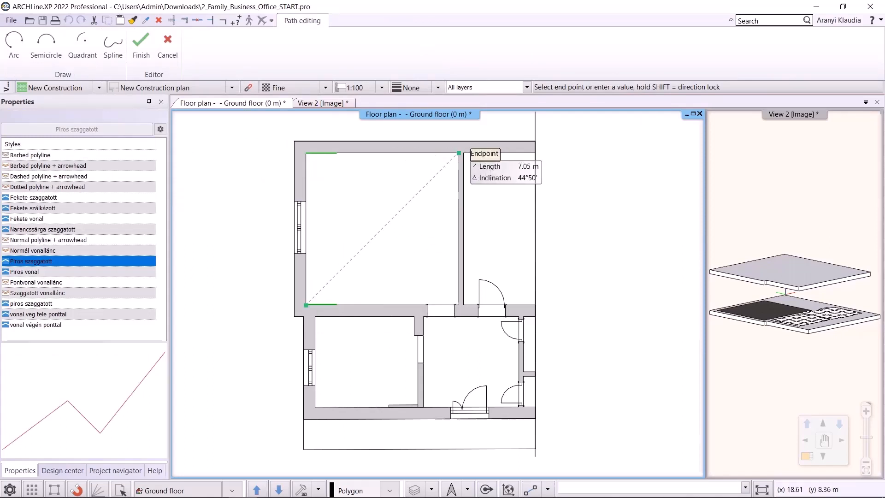
pyautogui.click(459, 153)
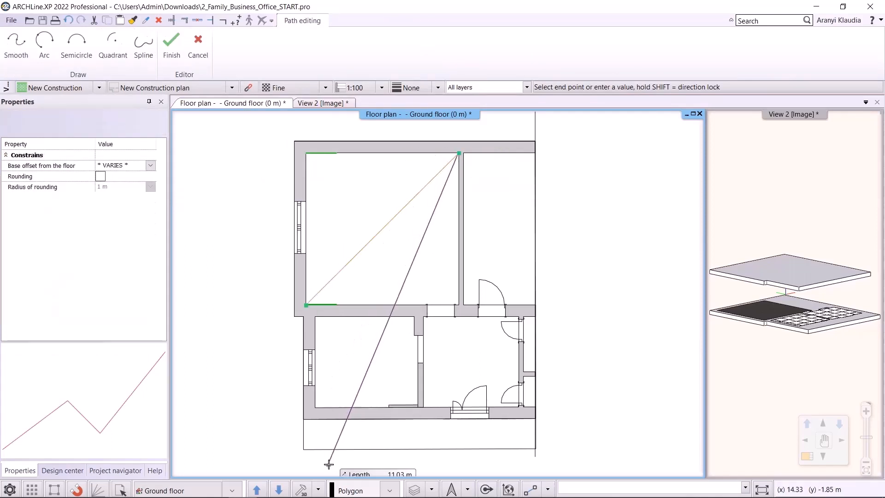
pyautogui.press('Return')
pyautogui.press('Escape')
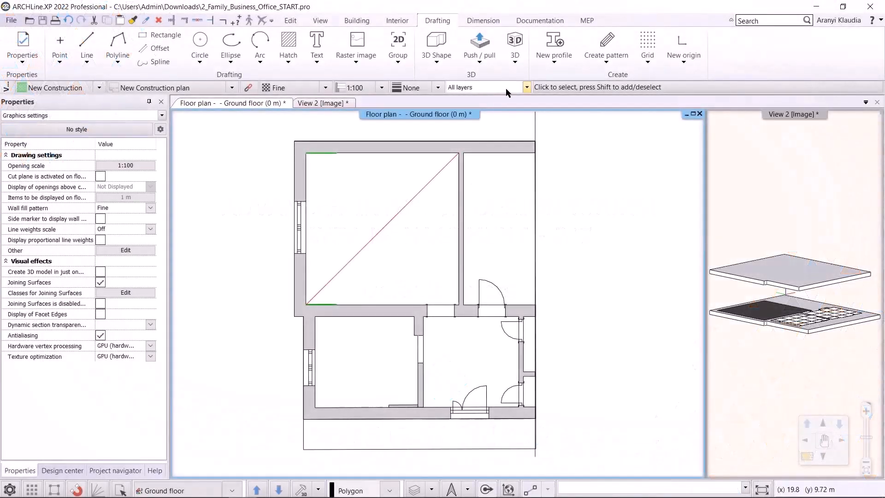
# - Apply the Build 3D model layer variation to the floor plan and rebuild the 3D model
pyautogui.click(506, 93)
pyautogui.click(489, 105)
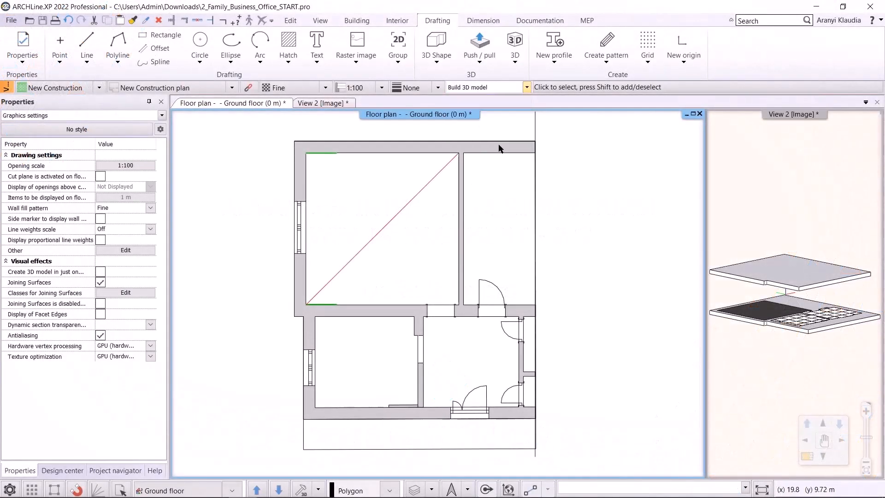
pyautogui.click(318, 489)
pyautogui.click(325, 404)
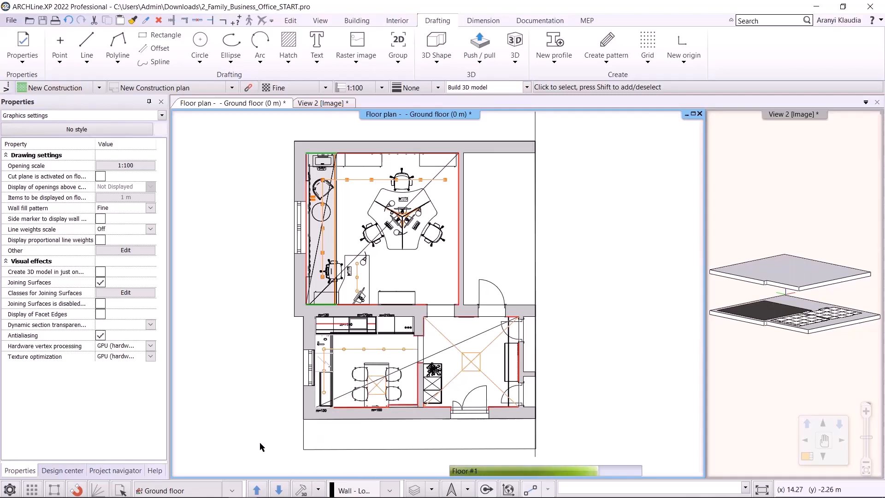
# - Set the 3D window to the saved Hall 3 view and return to the floor plan
pyautogui.click(230, 492)
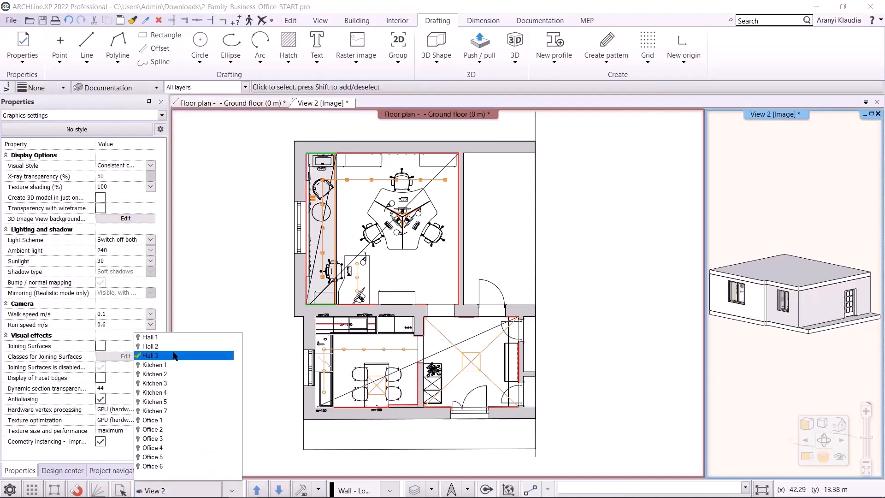
pyautogui.click(175, 355)
pyautogui.click(594, 347)
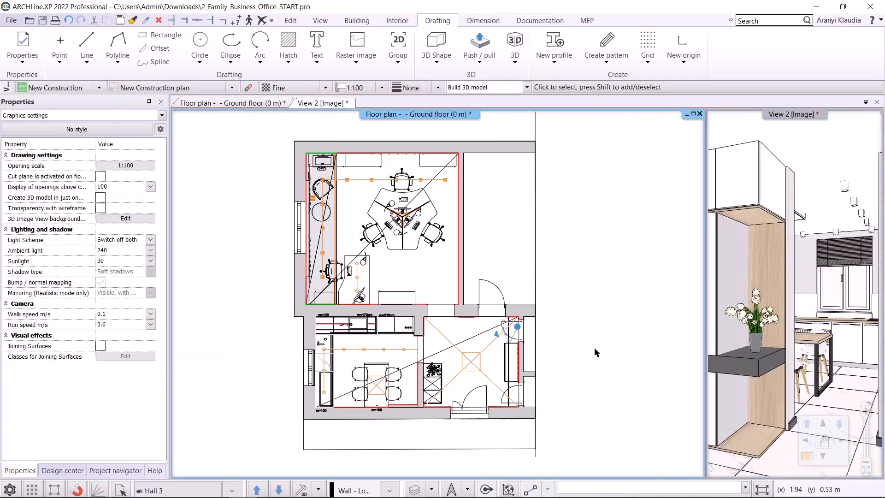
# - Review the on and lock states of the layers in the Layer Manager for the Build 3D model variation and close it
pyautogui.click(432, 489)
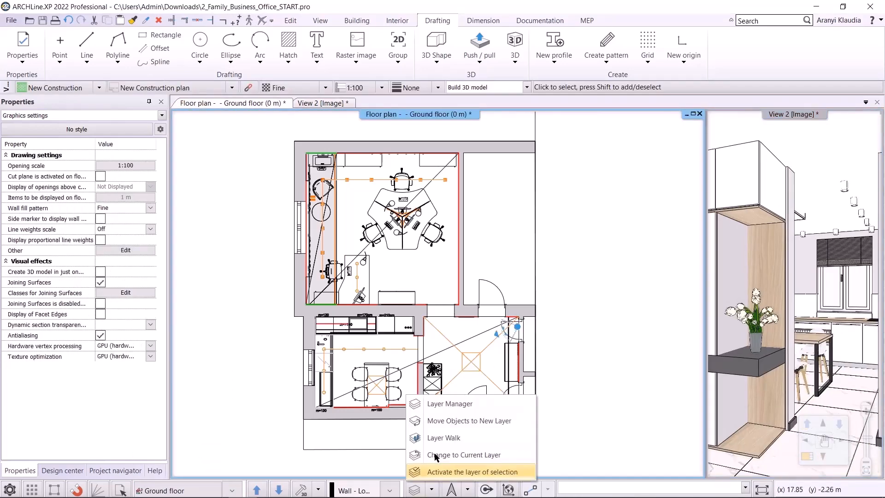
pyautogui.click(447, 404)
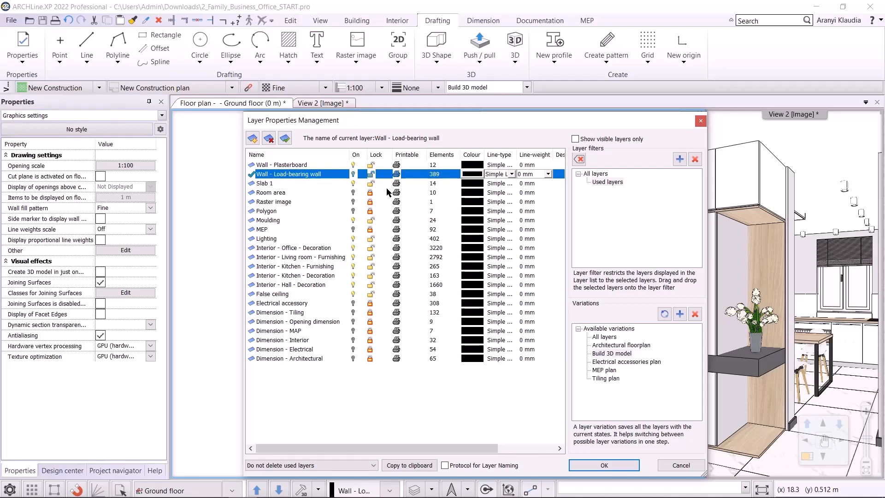
pyautogui.click(700, 120)
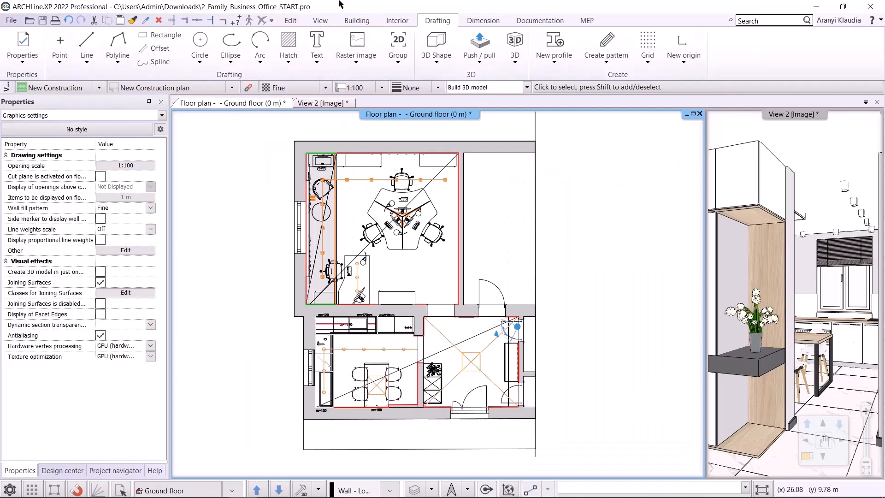
# - Check the layers assigned to the 1 layered 30 wide wall and 1 layered 06 wide wall styles in the default wall properties
pyautogui.click(357, 21)
pyautogui.rightClick(63, 42)
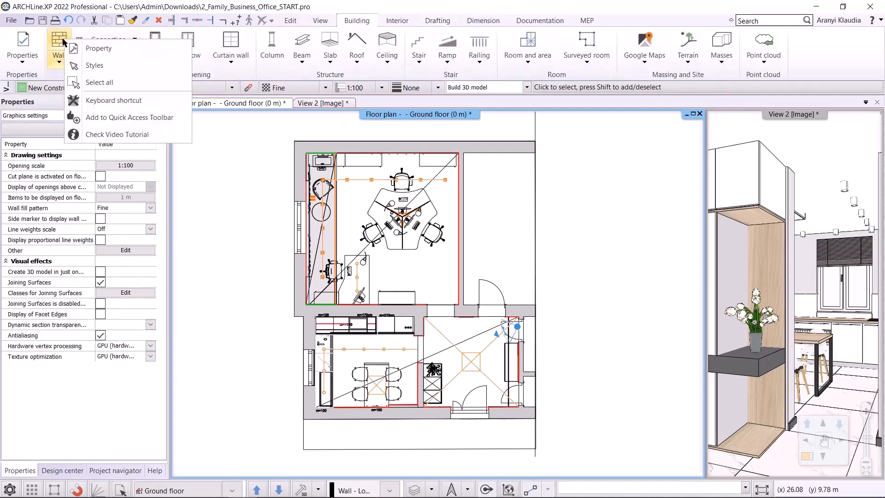
pyautogui.click(78, 48)
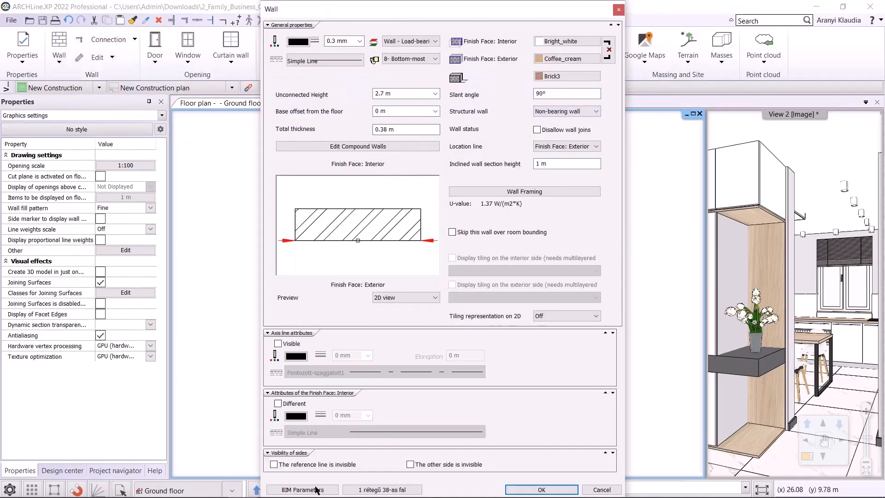
pyautogui.click(383, 490)
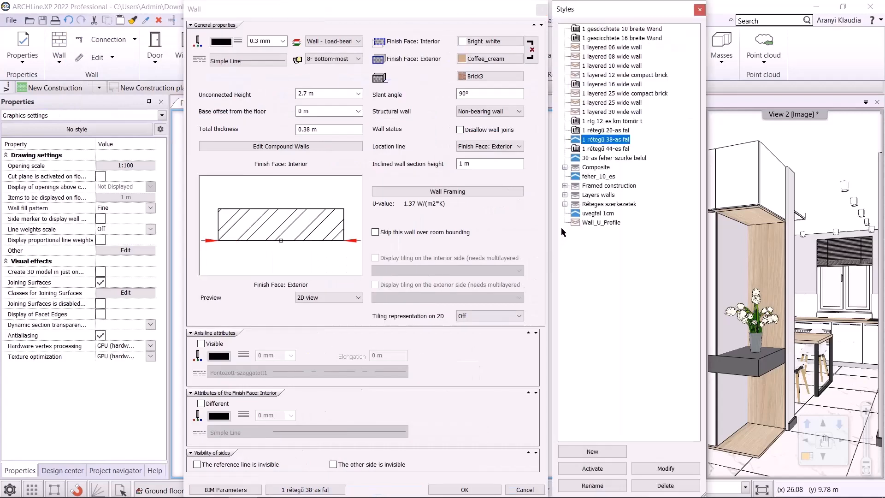
pyautogui.click(632, 112)
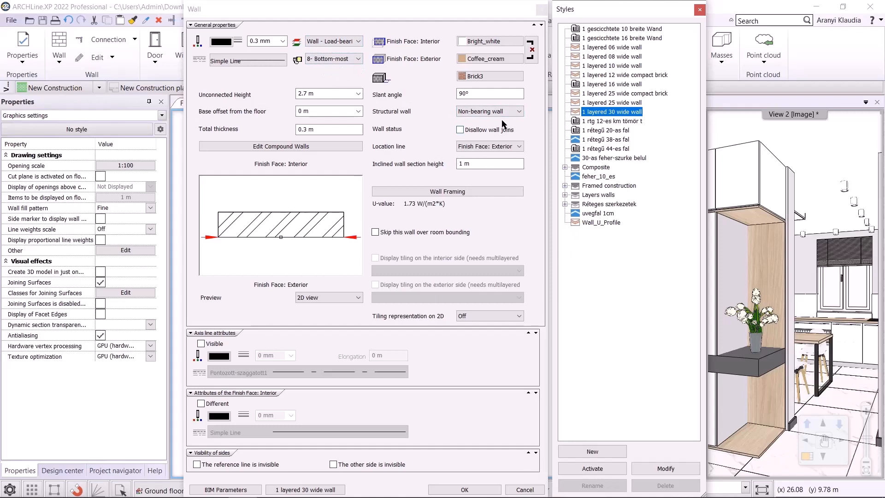
pyautogui.click(608, 130)
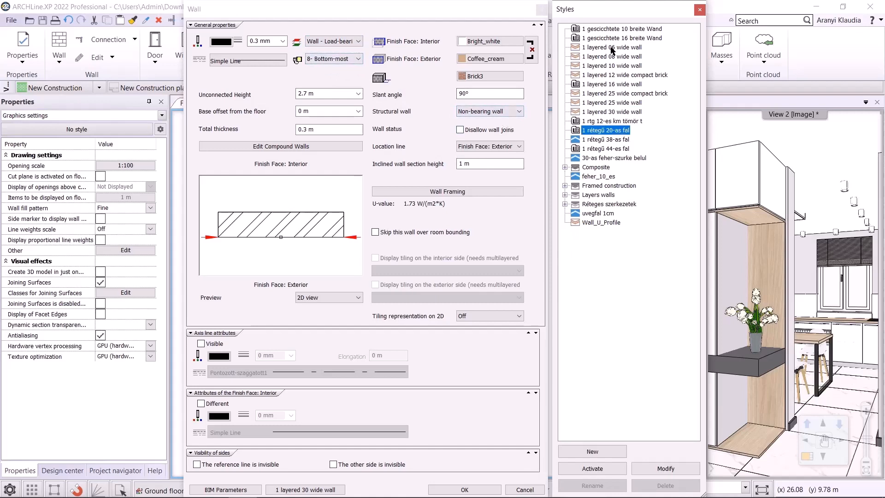
pyautogui.click(613, 47)
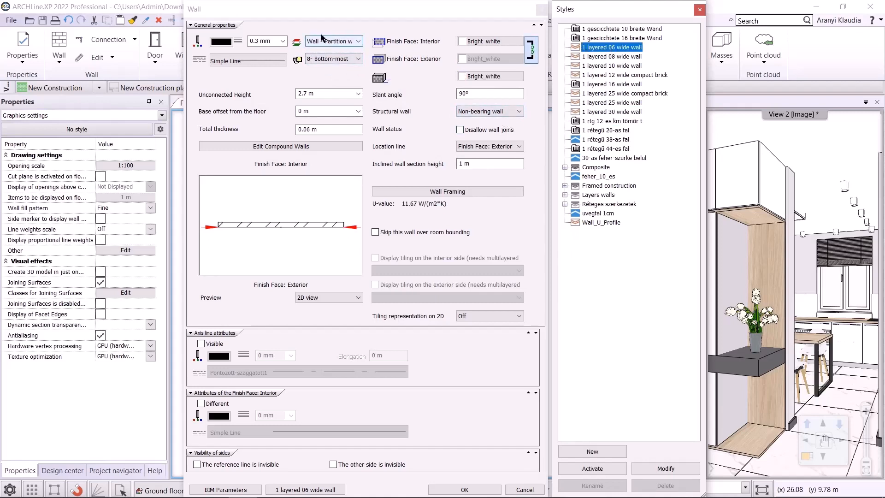
# - Look through the layers available for the wall style and close the wall styles and properties without saving
pyautogui.click(358, 41)
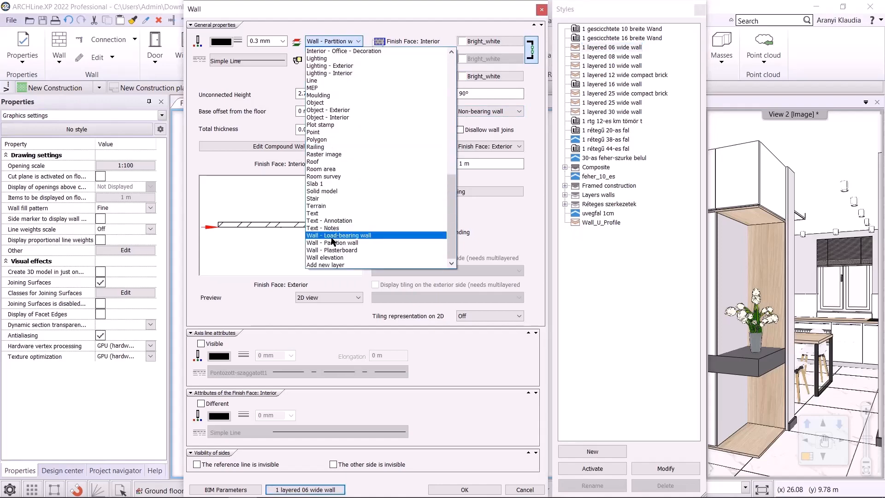
pyautogui.click(654, 318)
pyautogui.click(700, 10)
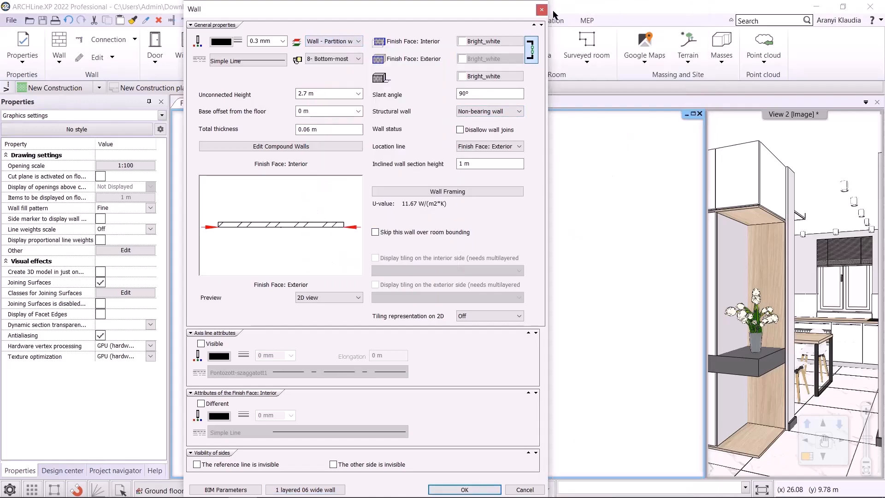
pyautogui.click(542, 9)
# - Check the layer assigned in the default slab properties and cancel without changes
pyautogui.rightClick(326, 39)
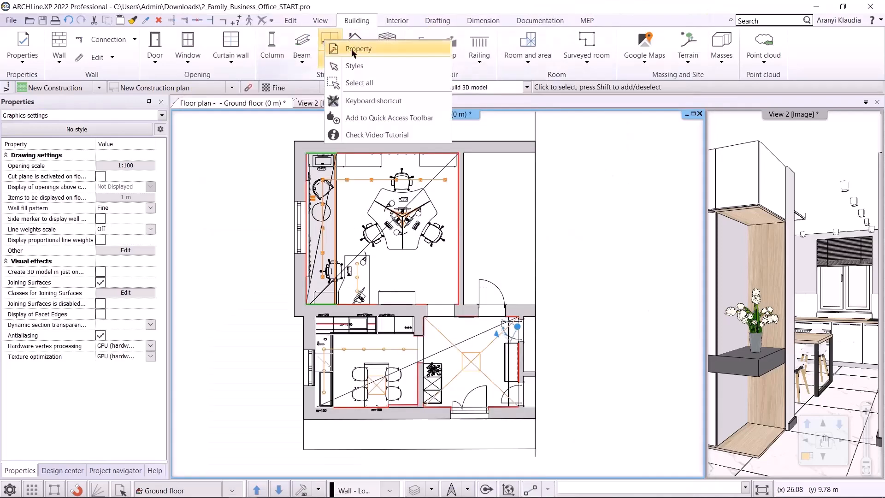
pyautogui.click(353, 49)
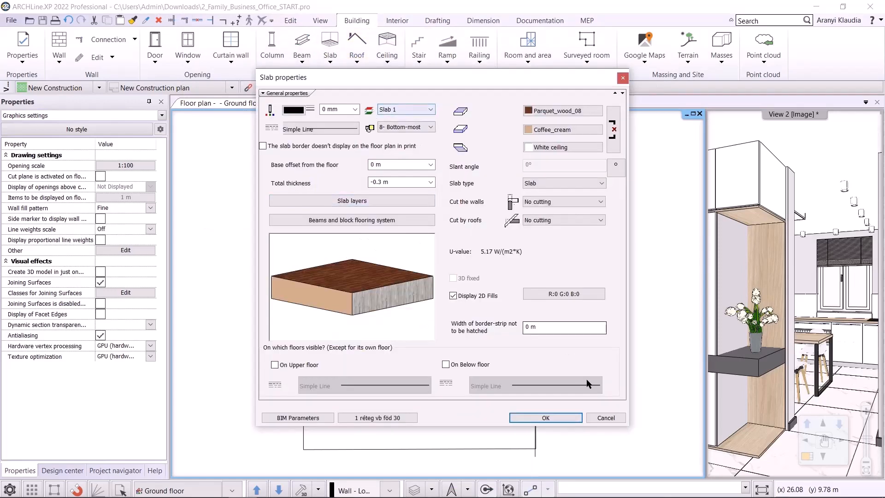
pyautogui.click(606, 418)
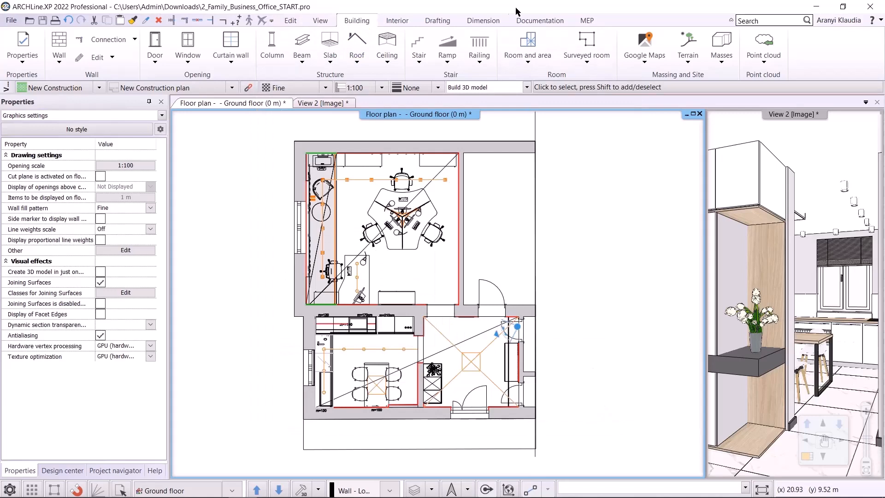
# - Check the layer assigned in the default object properties, look through the available layers and cancel without changes
pyautogui.click(396, 20)
pyautogui.click(22, 51)
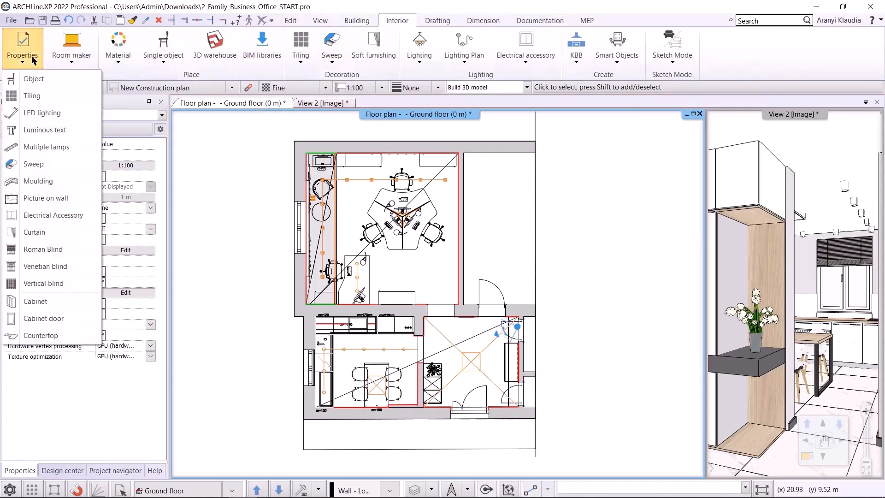
pyautogui.click(28, 79)
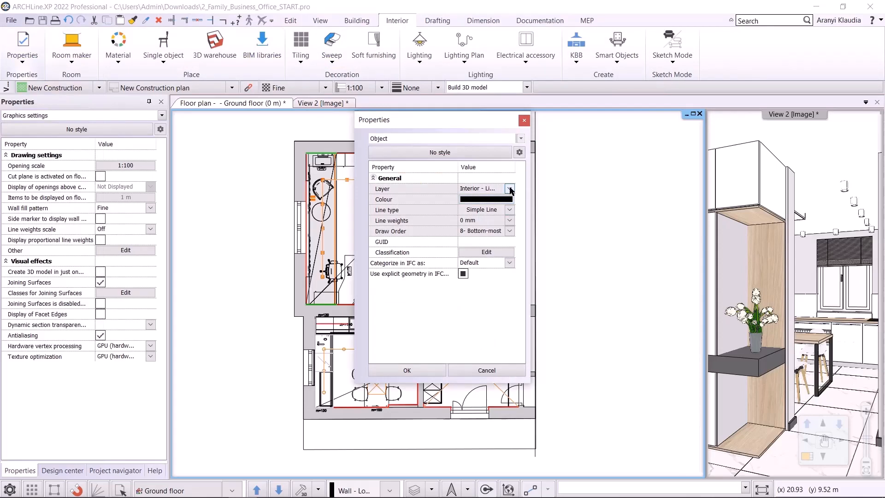
pyautogui.click(510, 188)
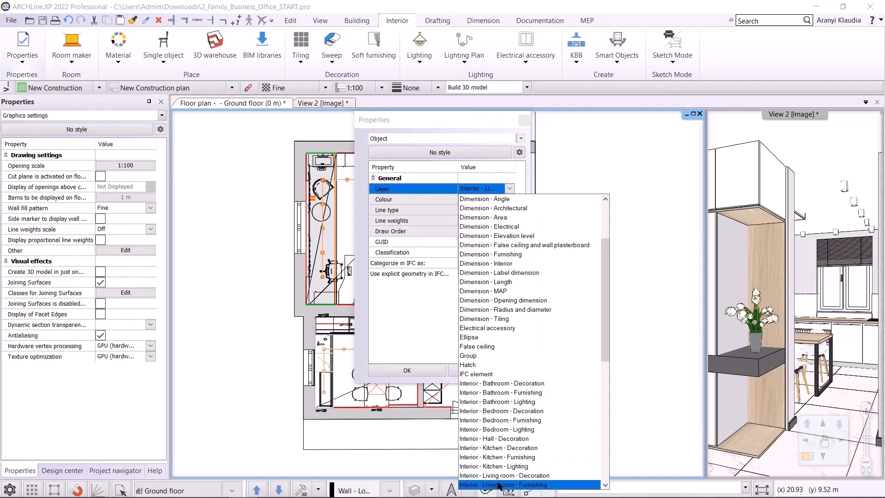
pyautogui.click(498, 411)
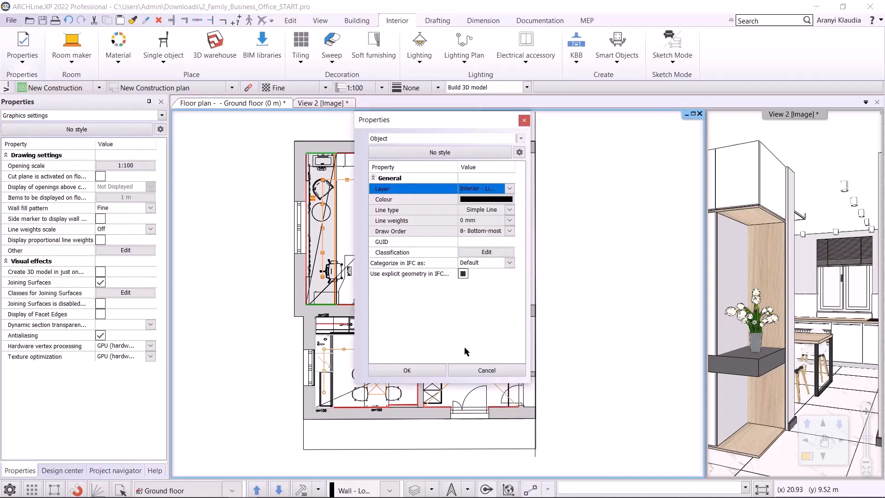
pyautogui.click(488, 372)
# - Check the layer assigned in the general settings of the kitchen cabinet and close the cabinet settings
pyautogui.click(582, 61)
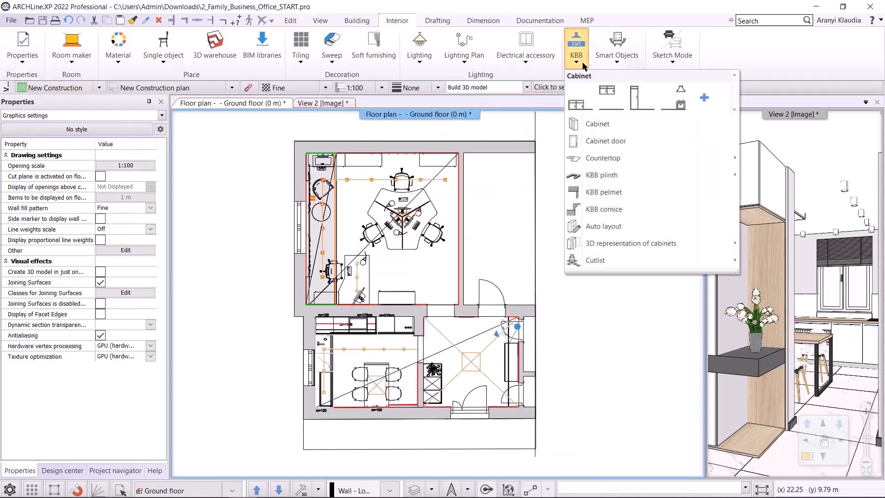
pyautogui.click(594, 124)
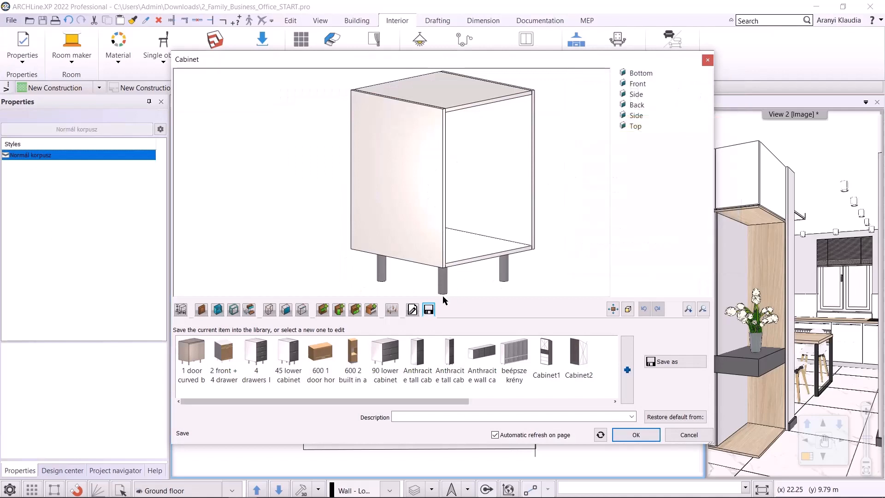
pyautogui.click(414, 312)
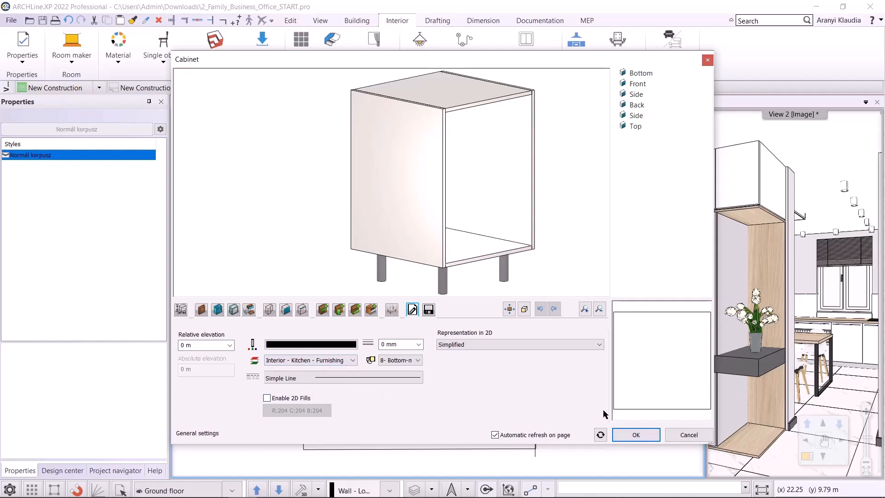
pyautogui.click(643, 433)
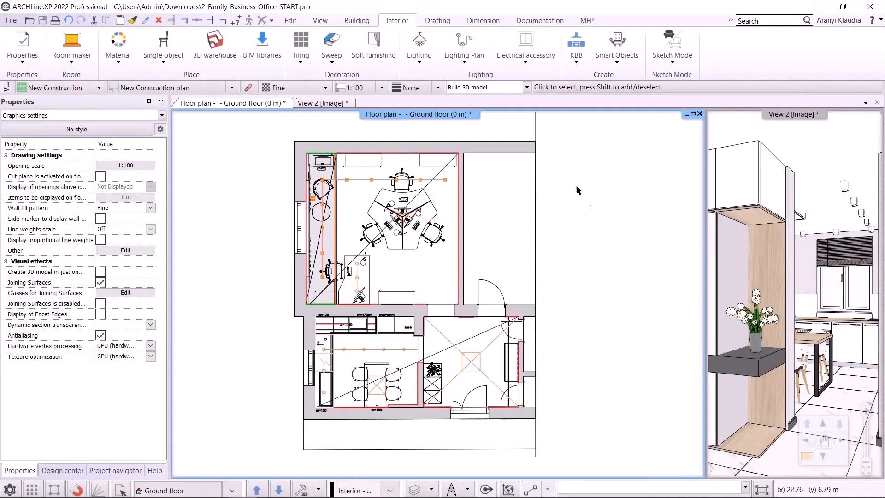
# - Check the layer and colour assigned in the default polyline properties and close them without changes
pyautogui.click(291, 21)
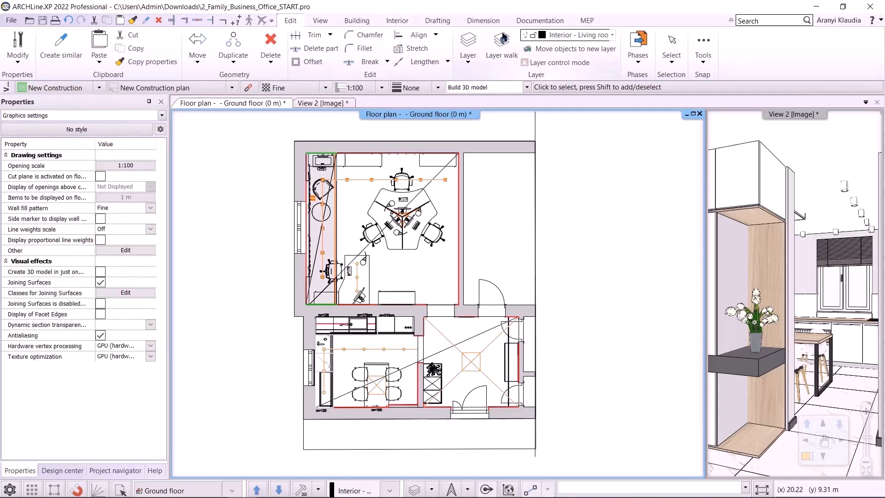
pyautogui.click(441, 18)
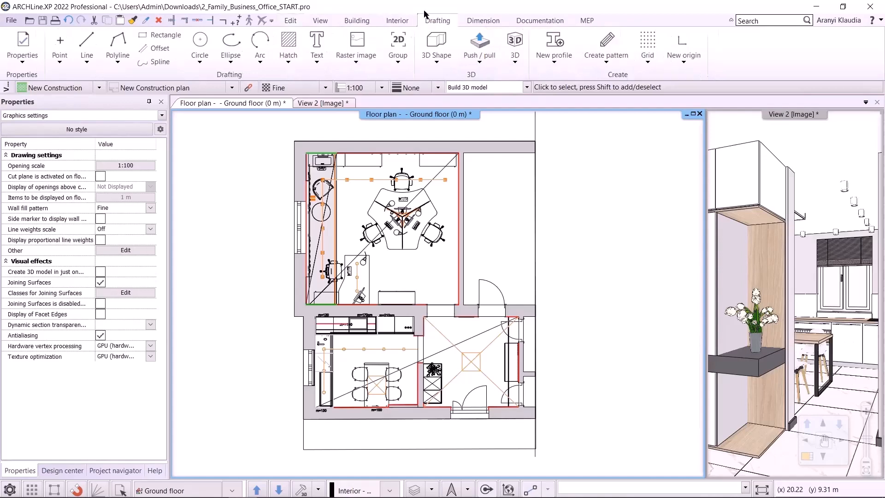
pyautogui.rightClick(119, 41)
pyautogui.click(131, 45)
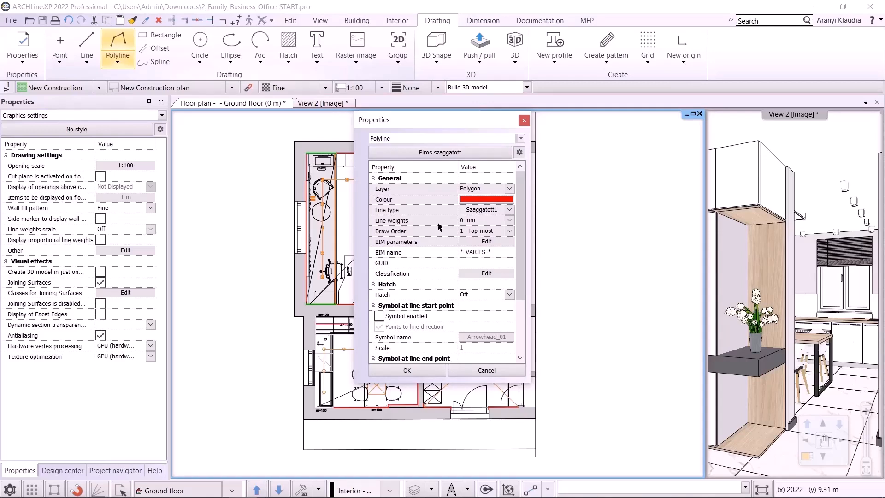
pyautogui.click(524, 120)
# - Look at the colour setting of the Wall - Plasterboard layer in the Layer Manager and close it without changes
pyautogui.click(432, 490)
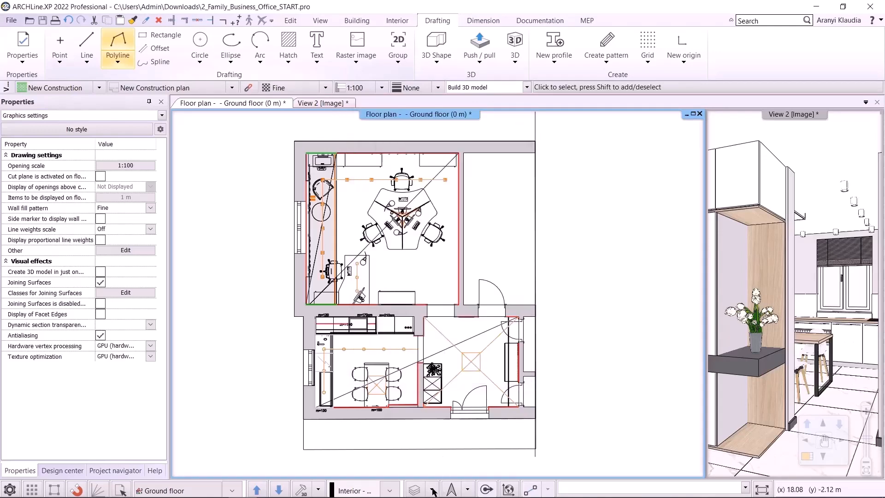
pyautogui.click(428, 401)
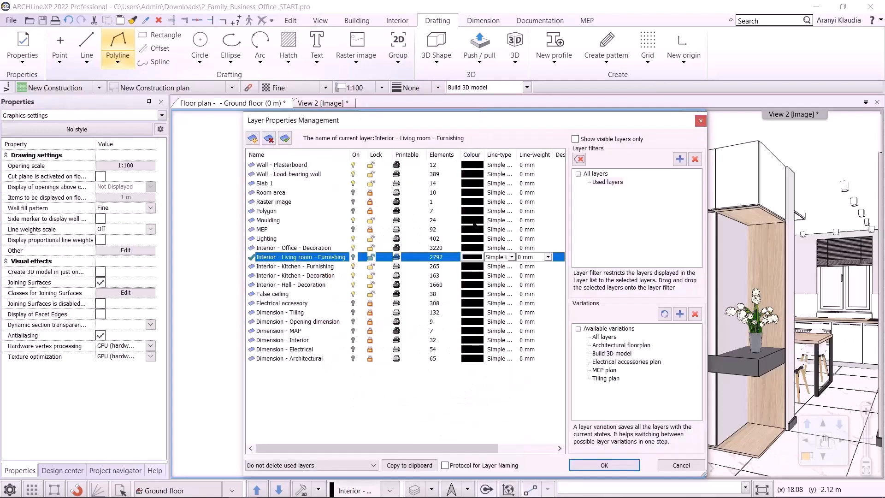
pyautogui.click(482, 166)
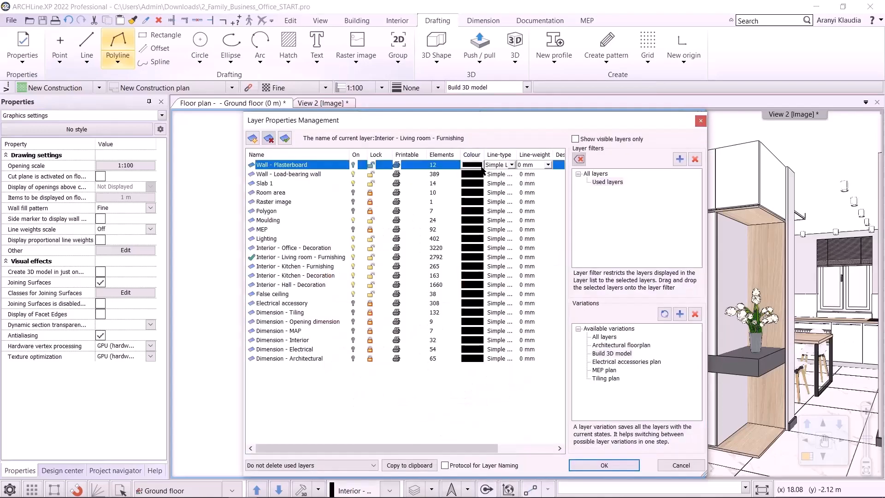
pyautogui.click(479, 165)
pyautogui.press('Escape')
pyautogui.click(701, 120)
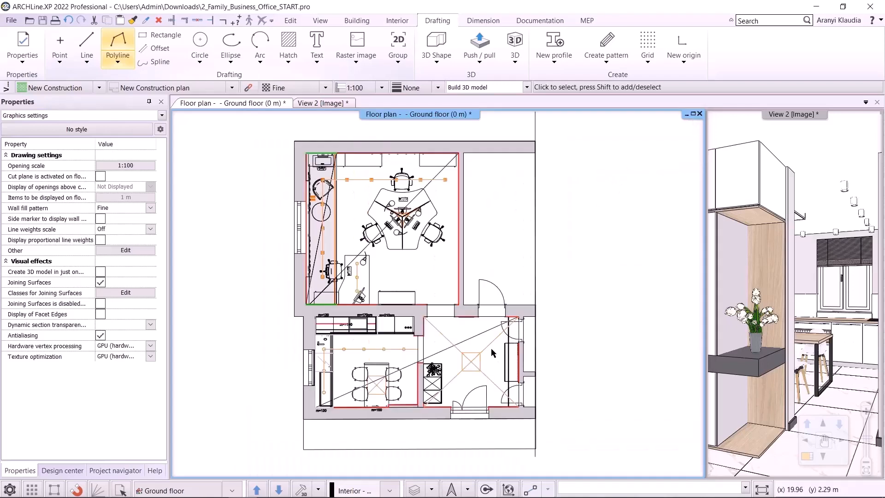
# - Use Layer Walk on the floor plan to show only the five Interior layers from Hall - Decoration through Office - Decoration
pyautogui.click(431, 489)
pyautogui.click(445, 438)
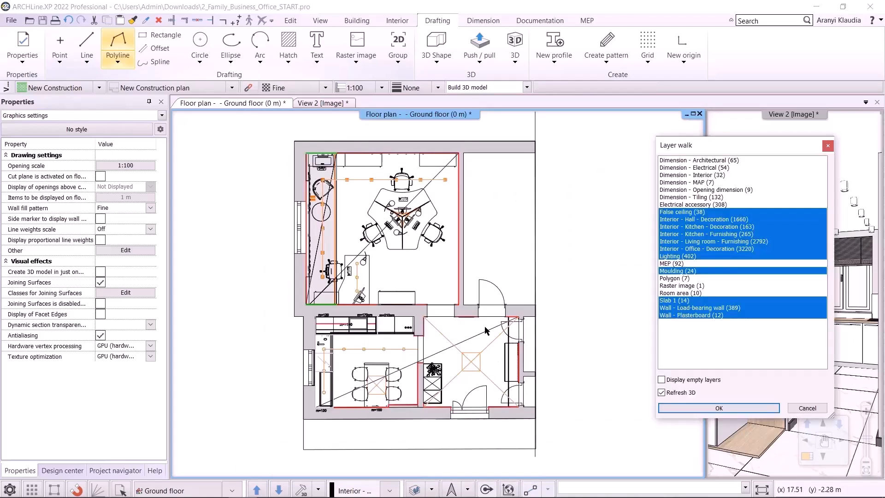
pyautogui.click(678, 220)
pyautogui.keyDown('shift'); pyautogui.click(693, 249); pyautogui.keyUp('shift')
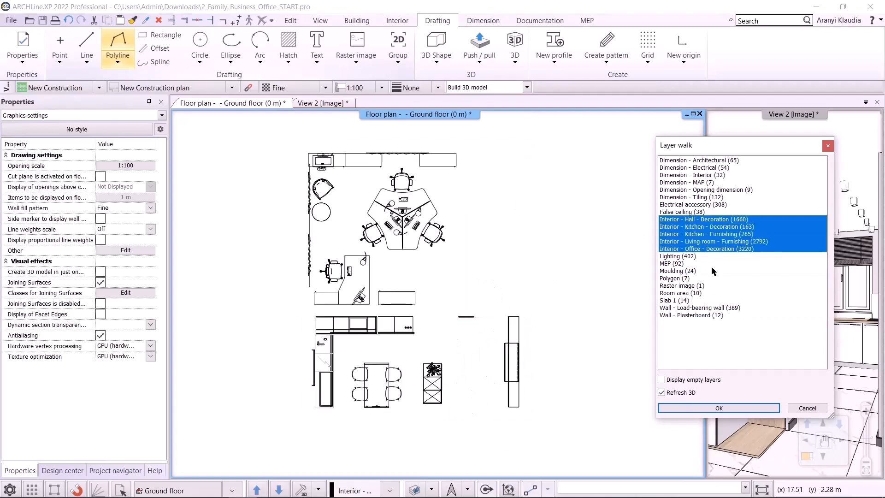
pyautogui.click(689, 408)
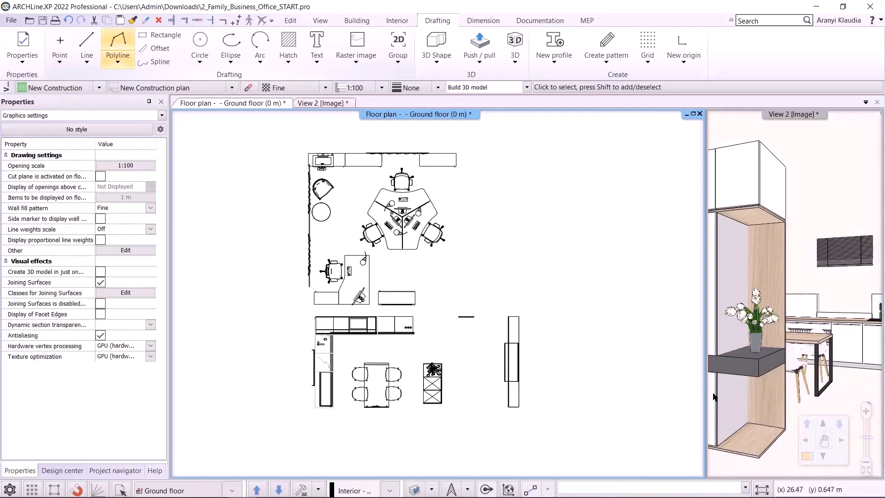
# - Activate the 3D image view, review its layers with Layer Walk and close the list with the selection as is
pyautogui.click(779, 448)
pyautogui.click(785, 395)
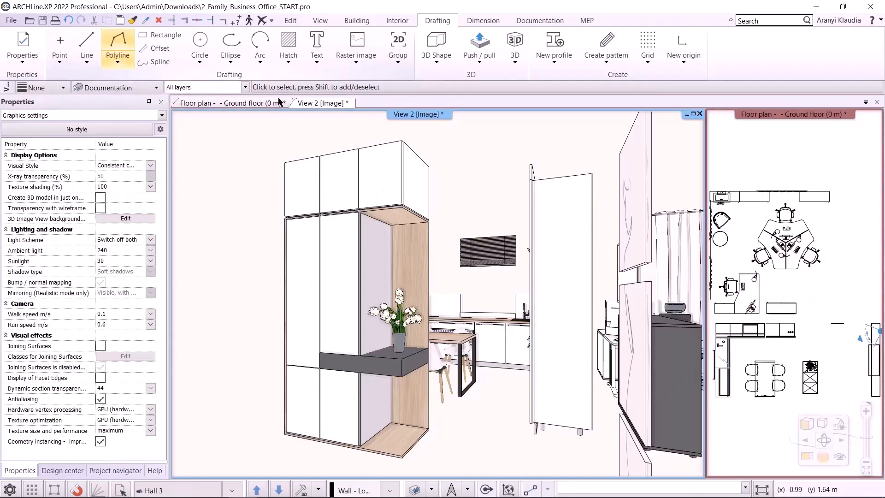
pyautogui.click(432, 489)
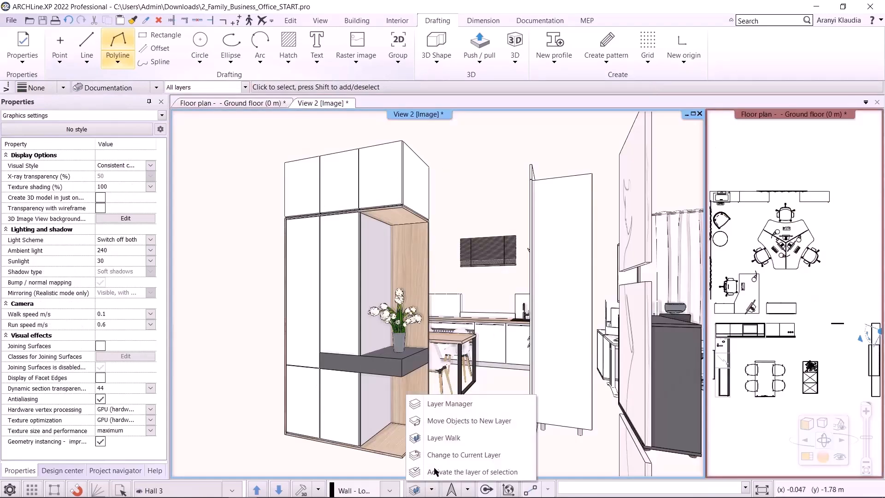
pyautogui.click(444, 437)
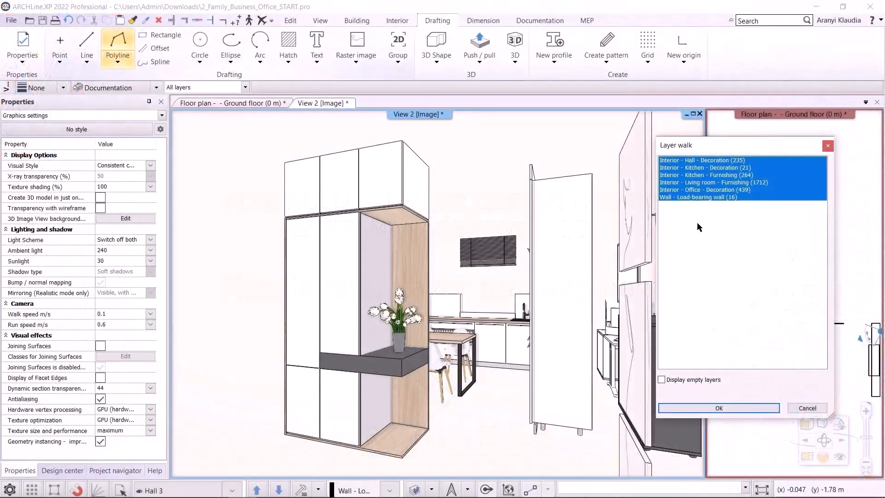
pyautogui.click(765, 408)
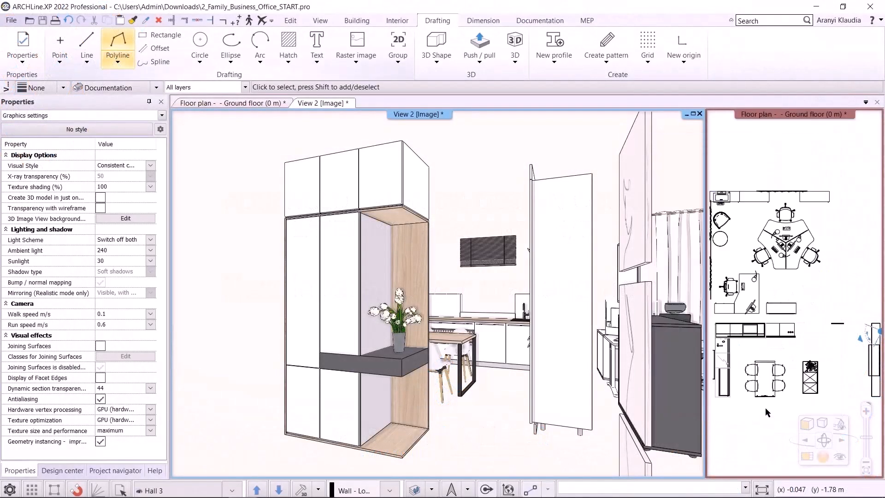
# - Return to the floor plan and reapply the Build 3D model layer variation
pyautogui.click(806, 456)
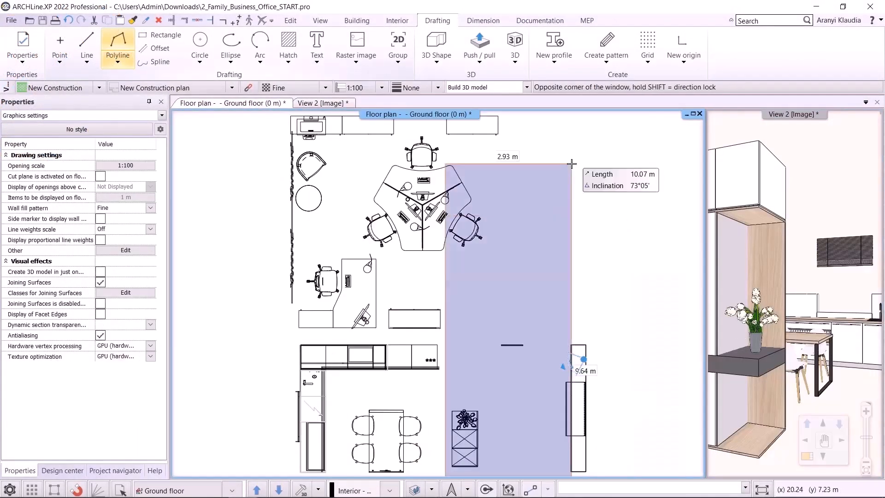
pyautogui.click(537, 143)
pyautogui.click(525, 87)
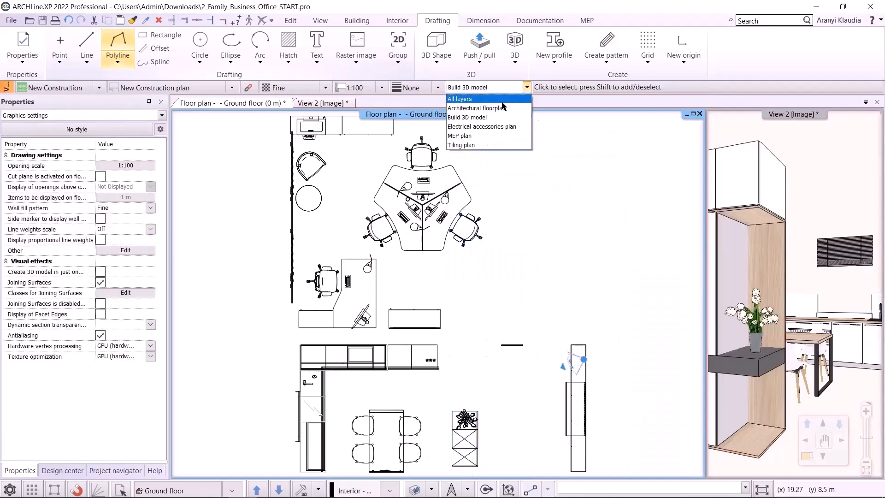
pyautogui.click(467, 117)
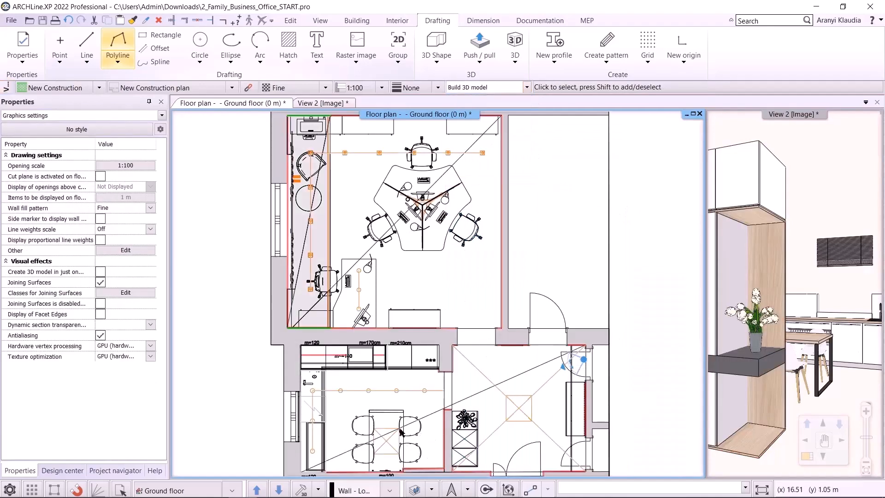
pyautogui.click(301, 488)
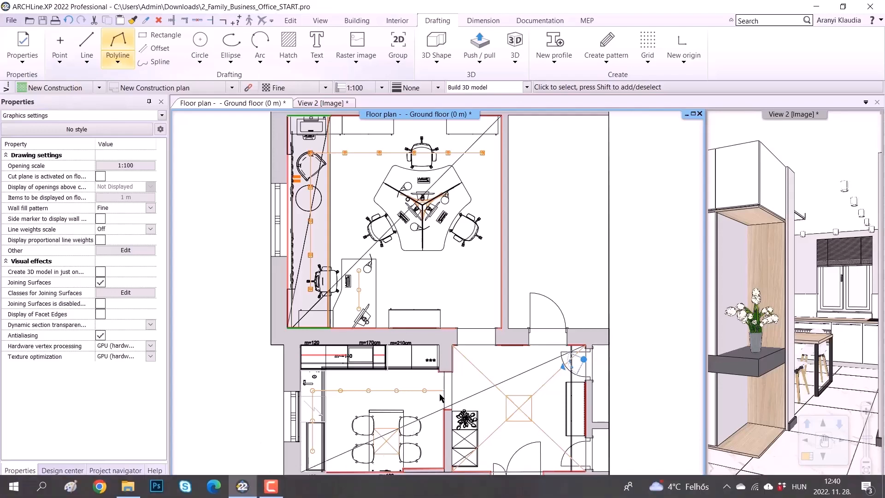
# - Open the Layer Manager and apply the All layers filter to list every layer
pyautogui.click(432, 489)
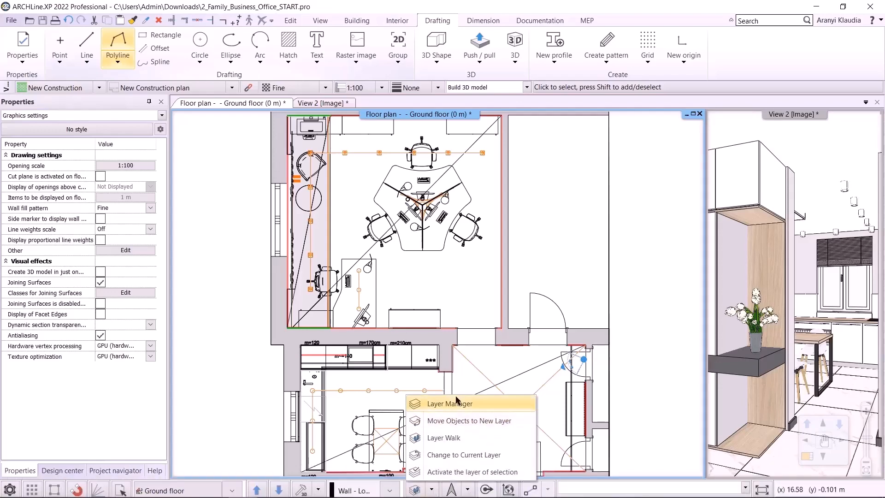
pyautogui.click(456, 397)
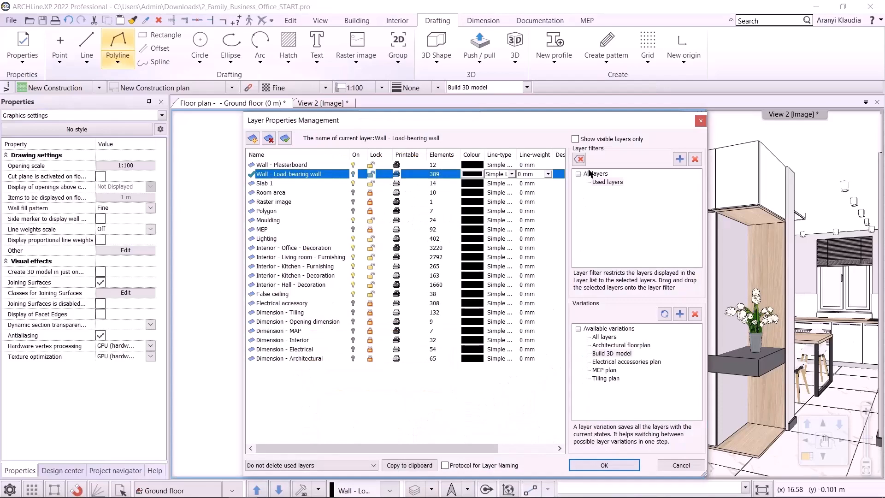
pyautogui.click(606, 175)
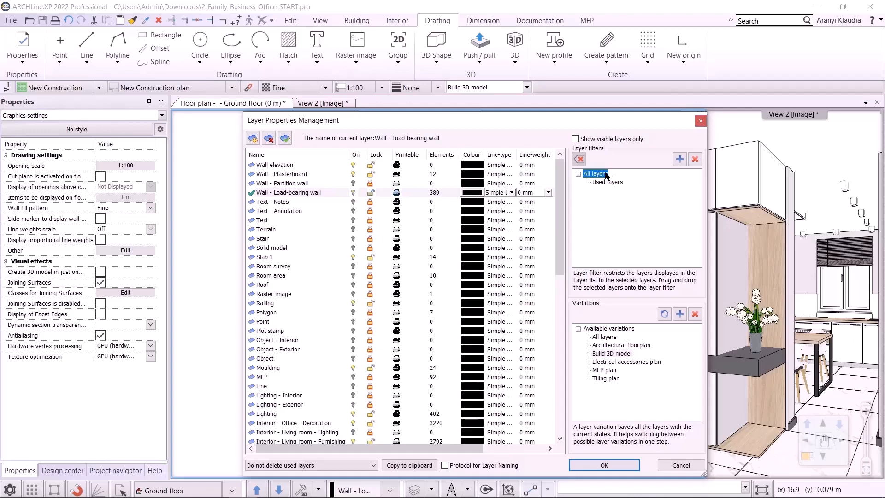
pyautogui.scroll(-6, 301, 371)
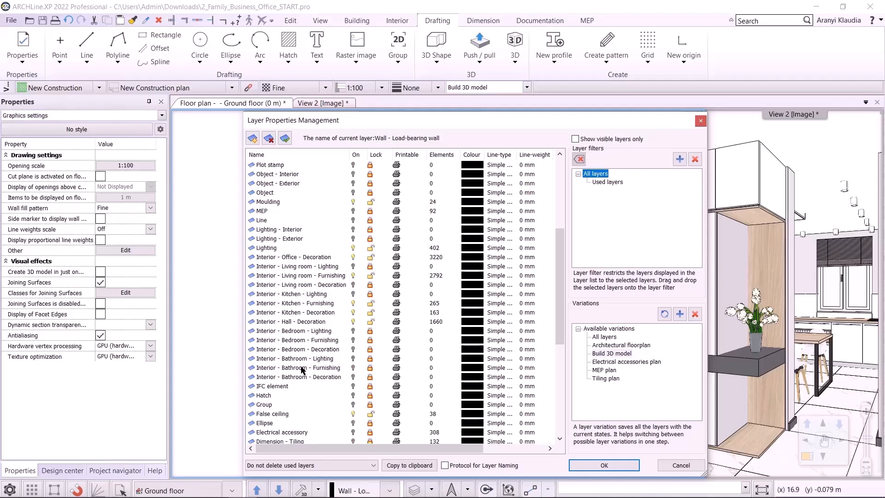
# - Copy the name of the Interior - Hall - Decoration layer and create a new layer named Interior - Hall - Furnishing1
pyautogui.doubleClick(291, 321)
pyautogui.hotkey('ctrl', 'c')
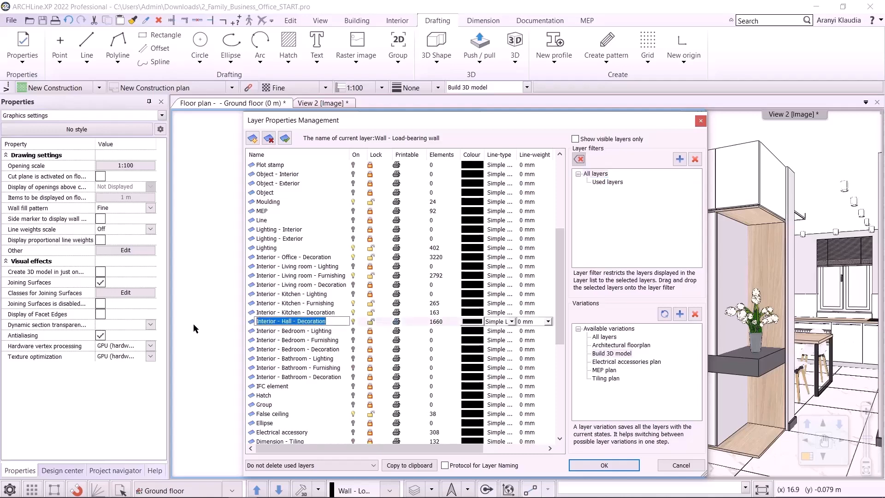
pyautogui.click(252, 138)
pyautogui.write('Interior - Hall - Furnish')
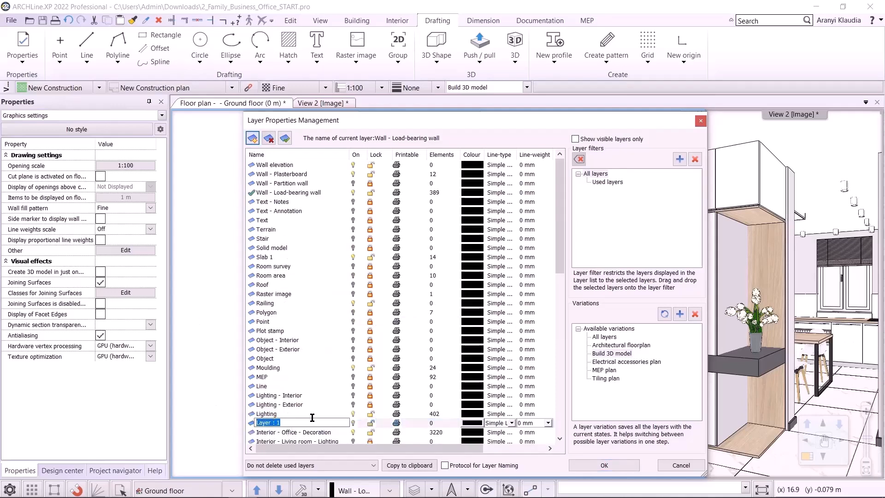
pyautogui.write('ing1')
pyautogui.press('Return')
# - Create another layer from the copied name, replacing its ending so it reads Interior - Hall - Ligthing1
pyautogui.click(252, 138)
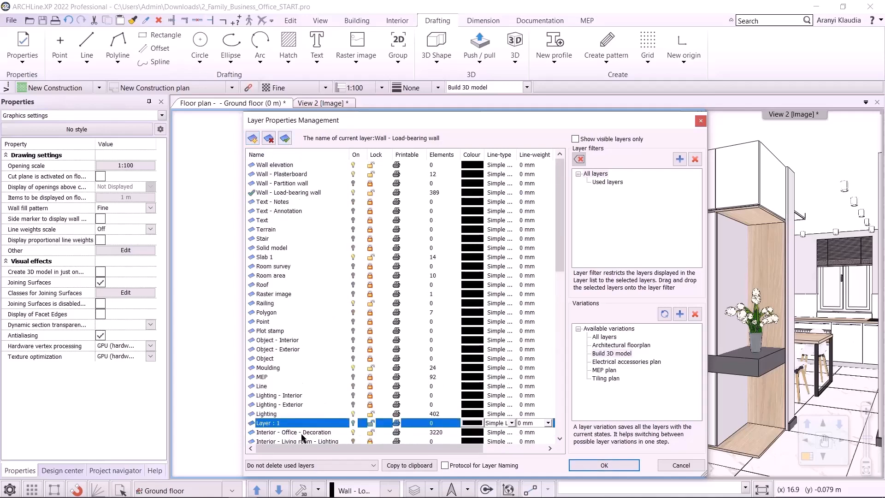
pyautogui.click(286, 421)
pyautogui.hotkey('ctrl', 'v')
pyautogui.press('BackSpace')
pyautogui.press('BackSpace')
pyautogui.press('BackSpace')
pyautogui.press('BackSpace')
pyautogui.press('BackSpace')
pyautogui.press('BackSpace')
pyautogui.press('BackSpace')
pyautogui.press('BackSpace')
pyautogui.press('BackSpace')
pyautogui.press('BackSpace')
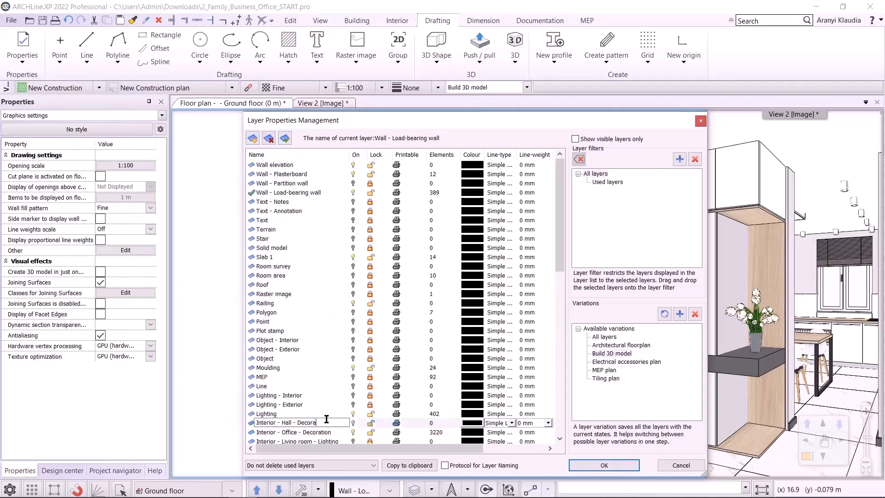
pyautogui.write('Ligthing1')
pyautogui.press('Return')
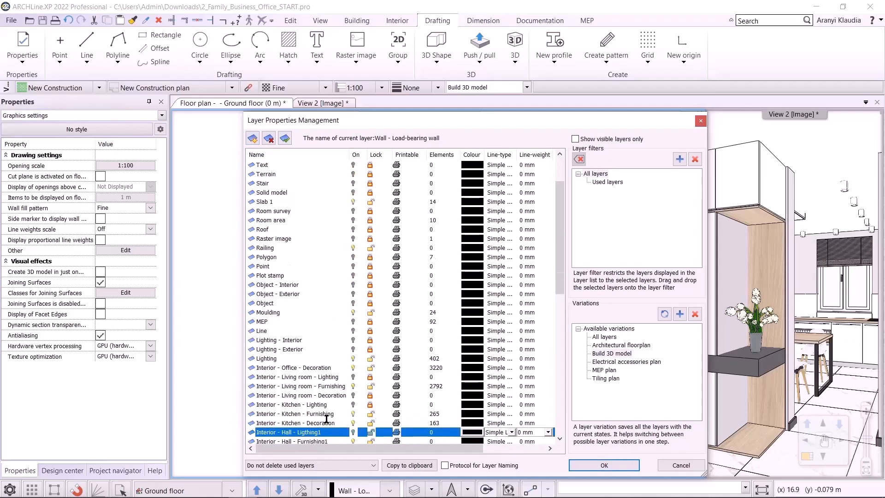
# - Copy the name of the Interior - Office - Decoration layer and create a new layer named Interior - Office - Furnishing1
pyautogui.scroll(-8, 306, 252)
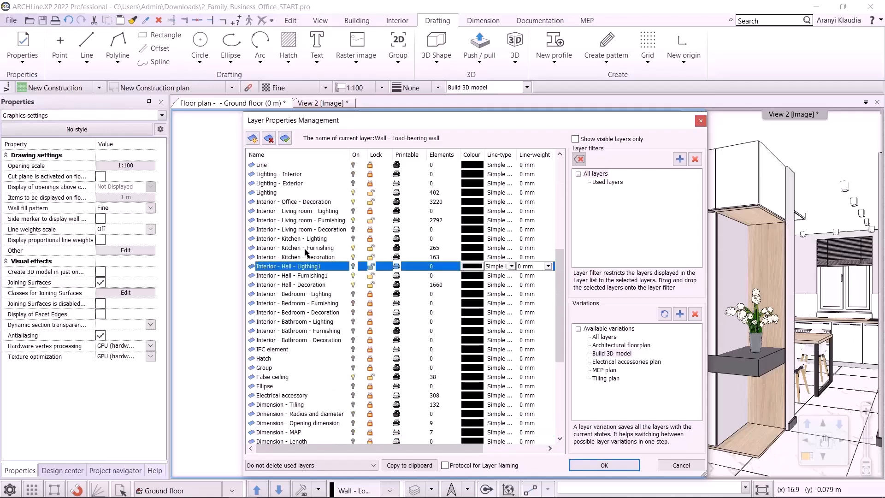
pyautogui.click(301, 203)
pyautogui.click(335, 202)
pyautogui.hotkey('ctrl', 'c')
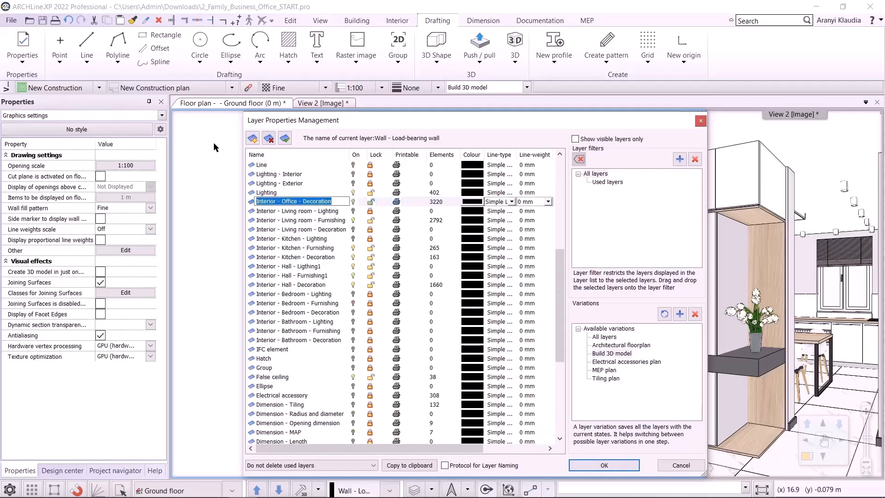
pyautogui.click(252, 138)
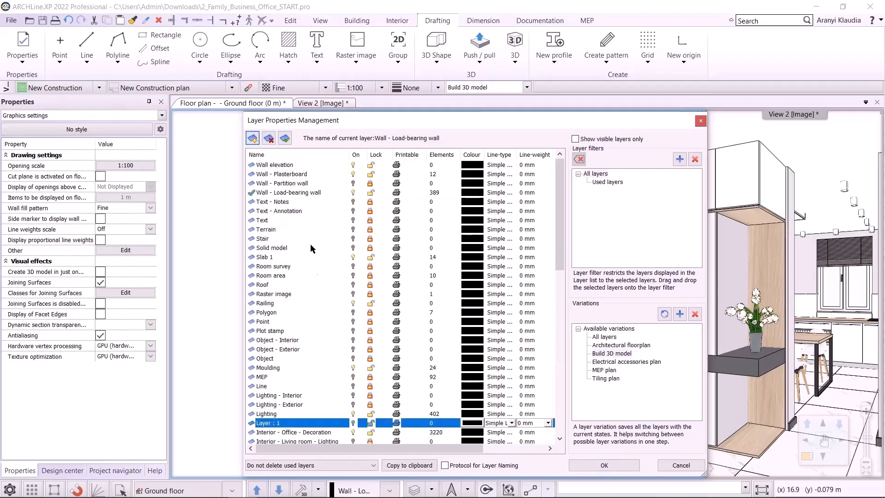
pyautogui.doubleClick(336, 422)
pyautogui.write('Furnishinh')
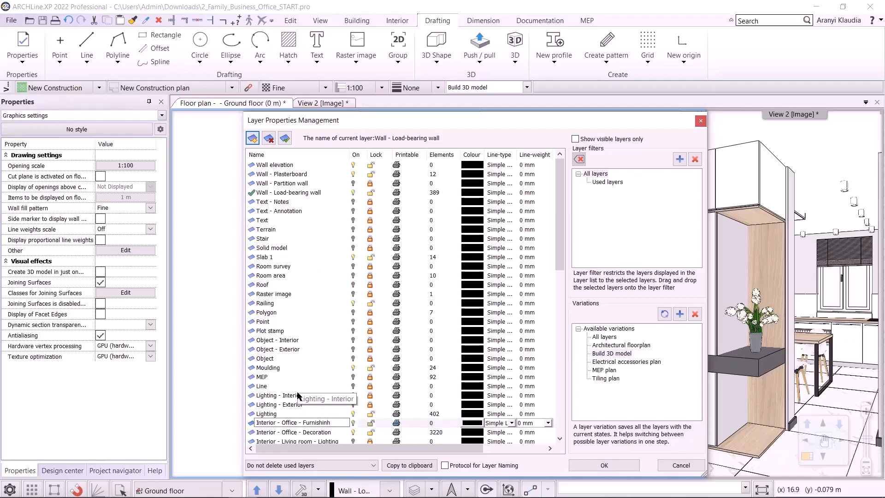
pyautogui.press('BackSpace')
pyautogui.write('g')
pyautogui.press('Return')
# - Create another layer from the copied name, named Interior - Office - Ligthing1, and accept the layer changes
pyautogui.click(253, 137)
pyautogui.click(295, 423)
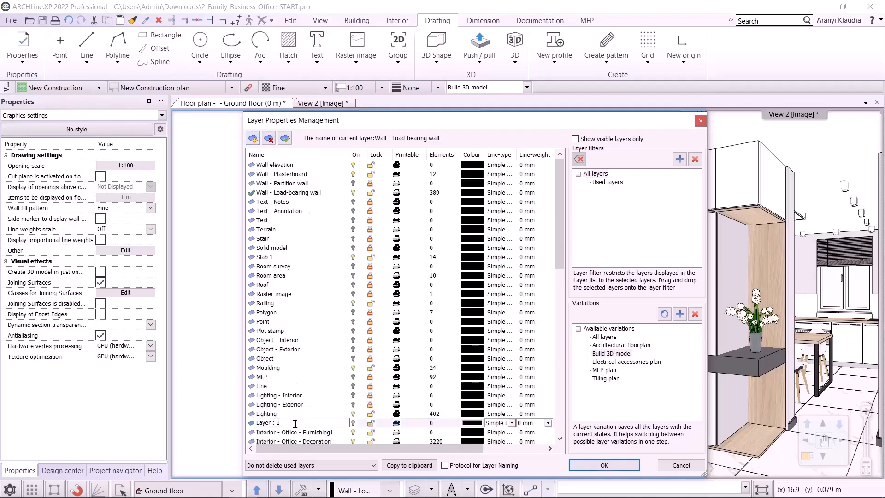
pyautogui.moveTo(295, 423); pyautogui.dragTo(226, 411)
pyautogui.hotkey('ctrl', 'v')
pyautogui.moveTo(335, 419); pyautogui.dragTo(302, 419)
pyautogui.write('Ligthing')
pyautogui.press('Return')
pyautogui.scroll(-6, 319, 232)
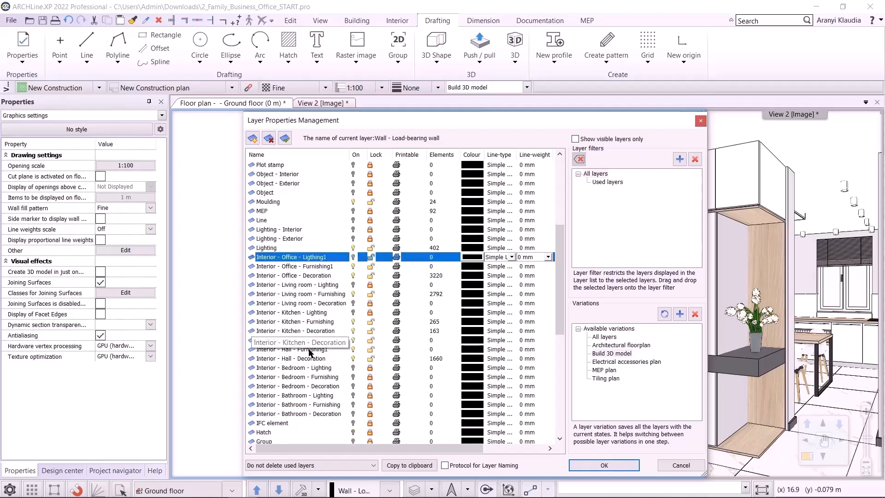
pyautogui.click(604, 465)
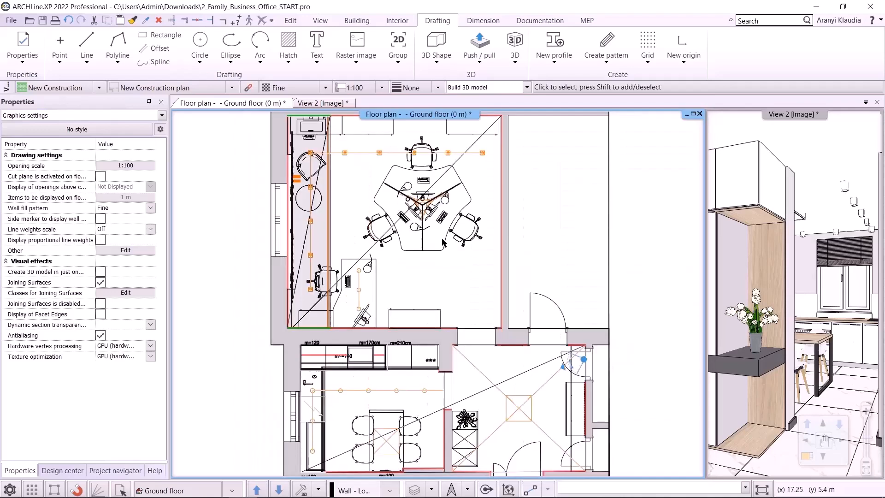
# - Check which layer the office chair and the three-person desk are assigned to, leaving their properties as they are
pyautogui.click(470, 248)
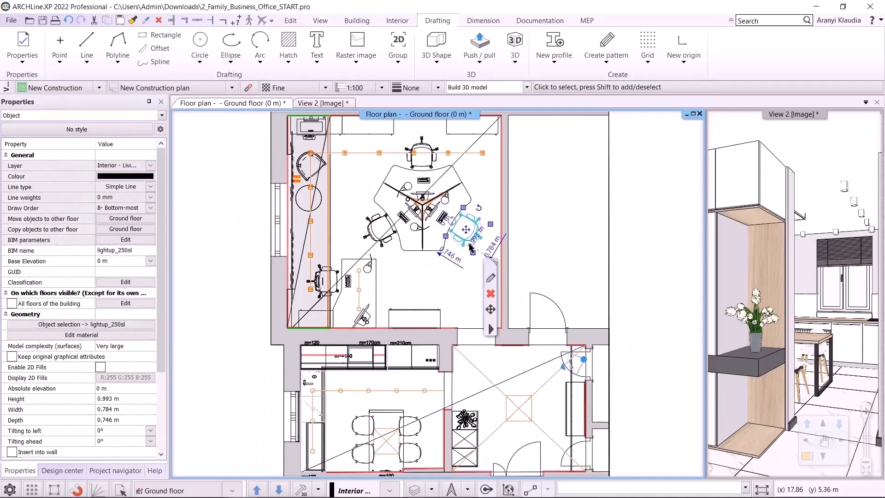
pyautogui.click(151, 166)
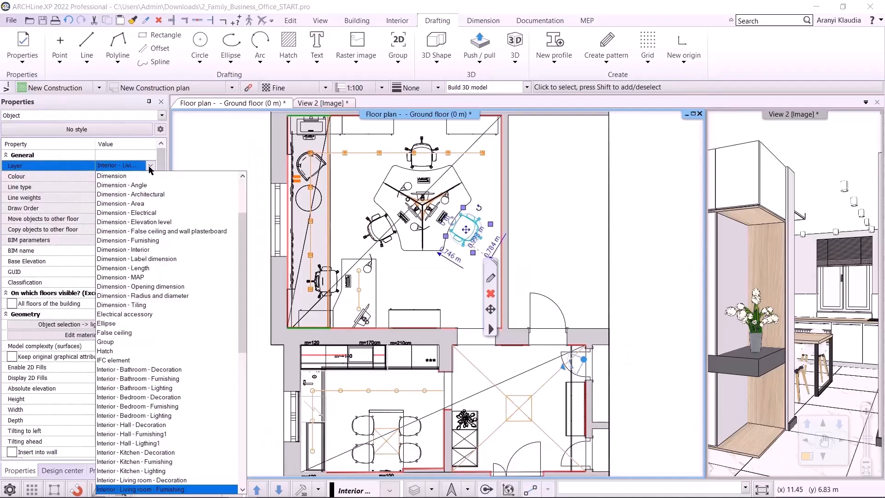
pyautogui.click(546, 217)
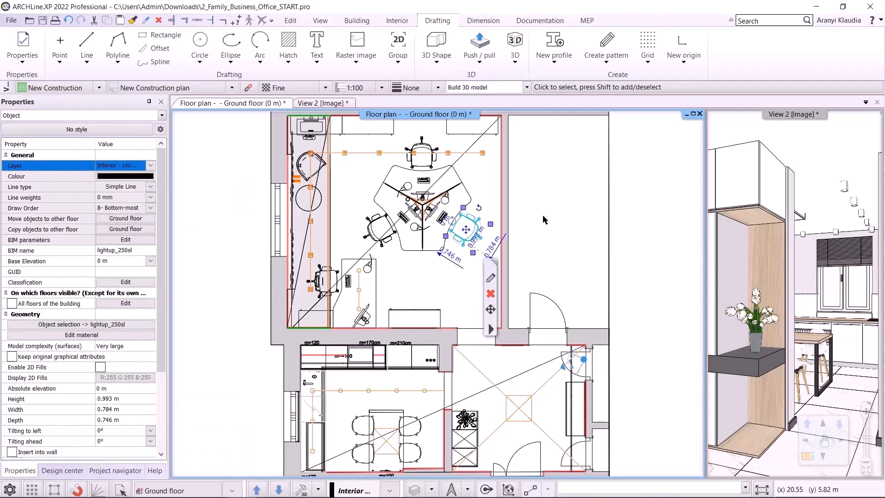
pyautogui.click(411, 171)
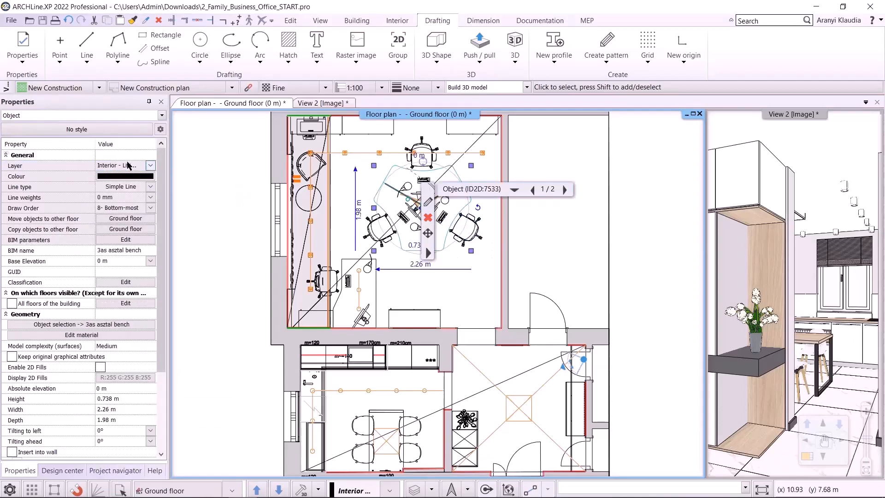
pyautogui.click(577, 253)
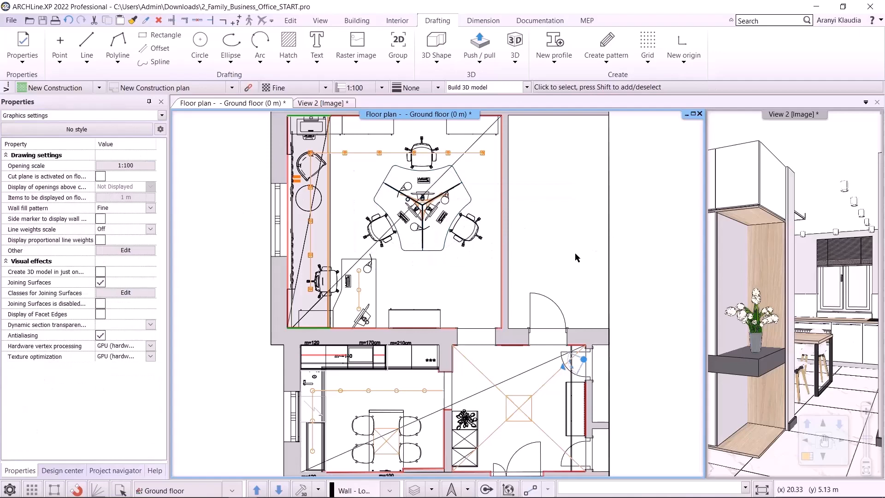
# - Isolate the Interior - Living room - Furnishing layer in the floor plan with Layer Walk
pyautogui.click(432, 489)
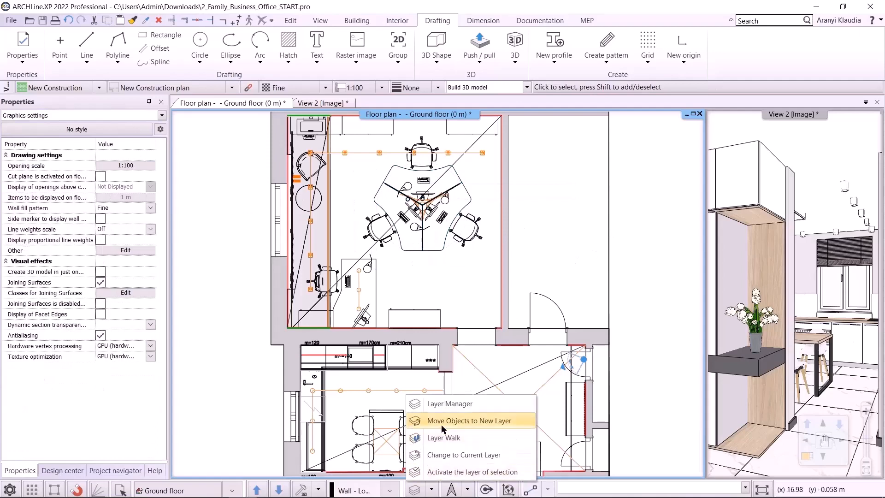
pyautogui.click(443, 438)
pyautogui.click(689, 243)
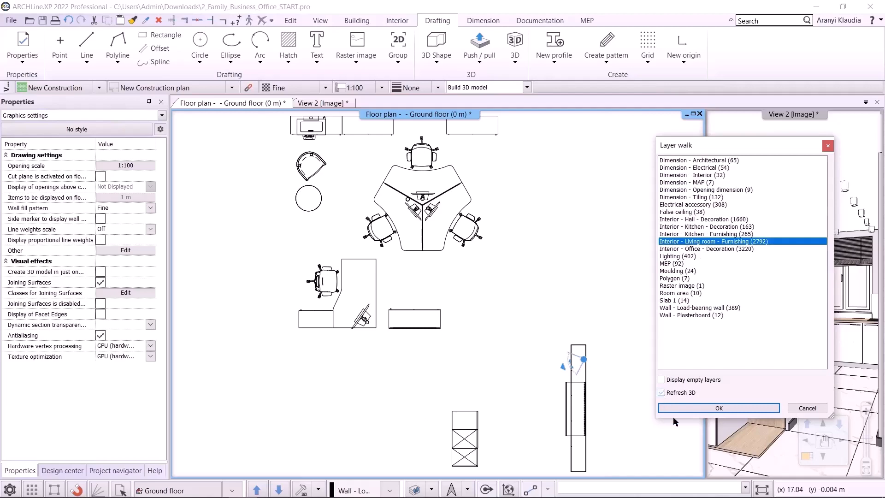
pyautogui.click(690, 407)
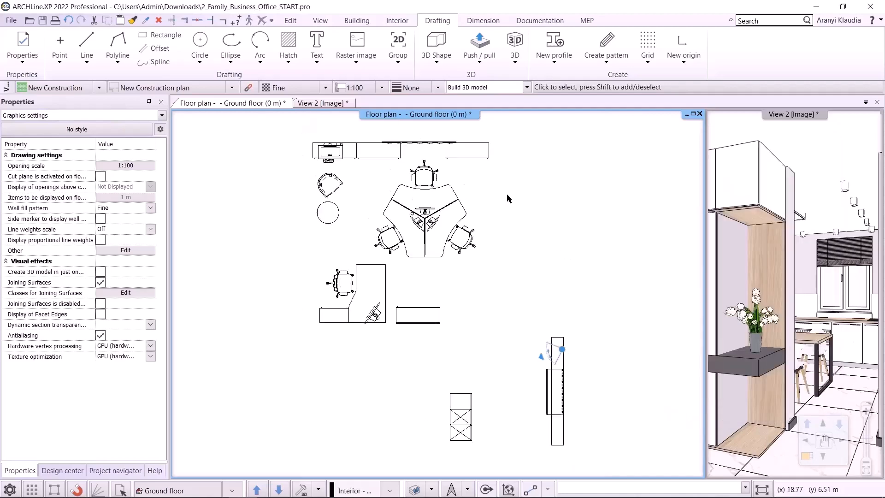
# - Select all the office furniture with a window and move it to the Interior - Office - Furnishing1 layer
pyautogui.click(278, 125)
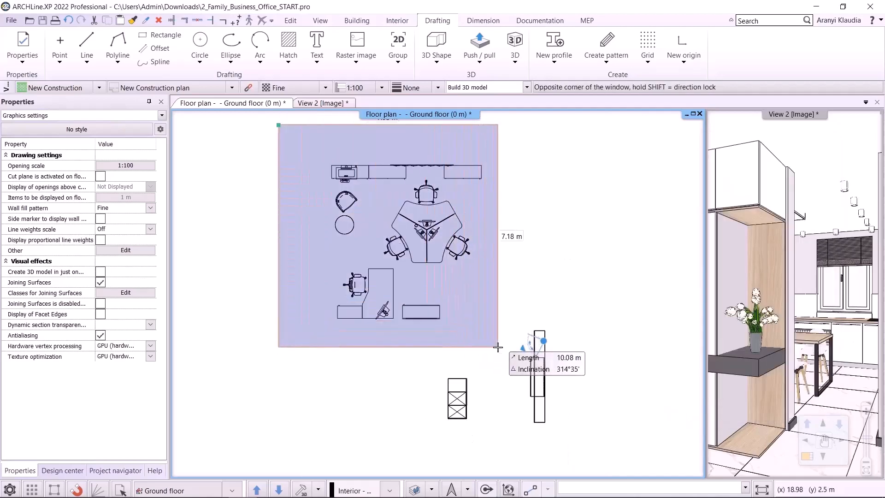
pyautogui.click(498, 347)
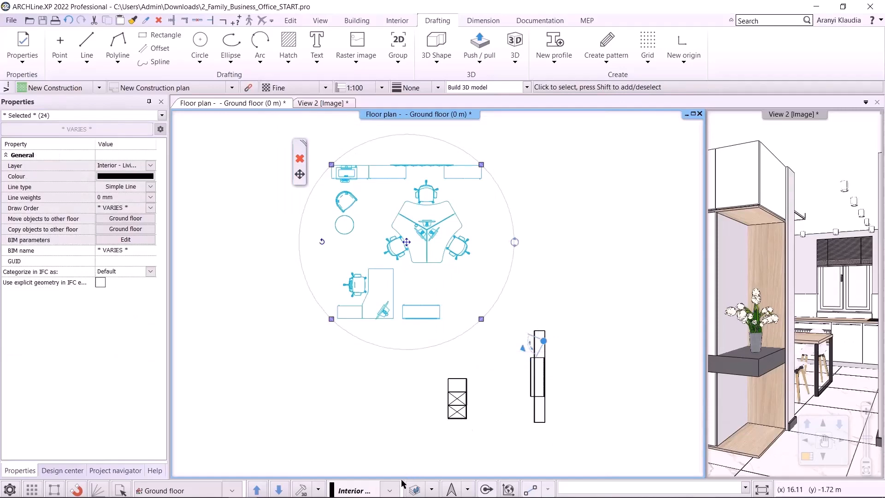
pyautogui.click(388, 491)
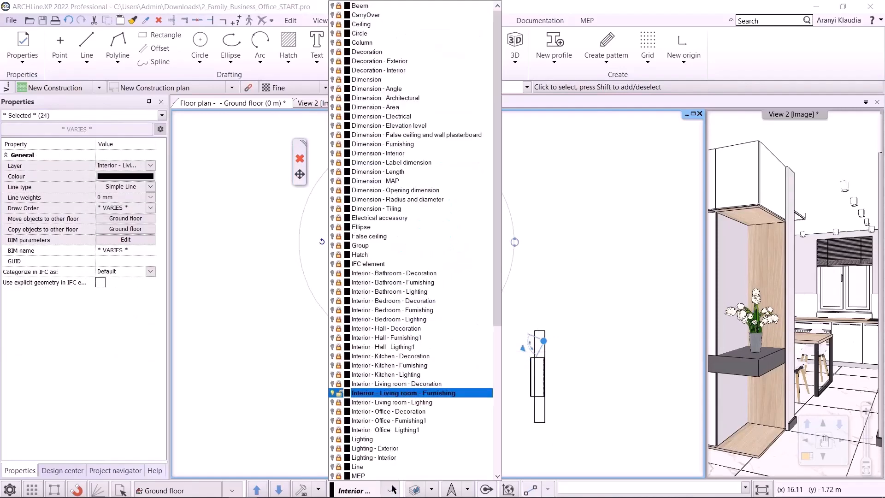
pyautogui.click(408, 420)
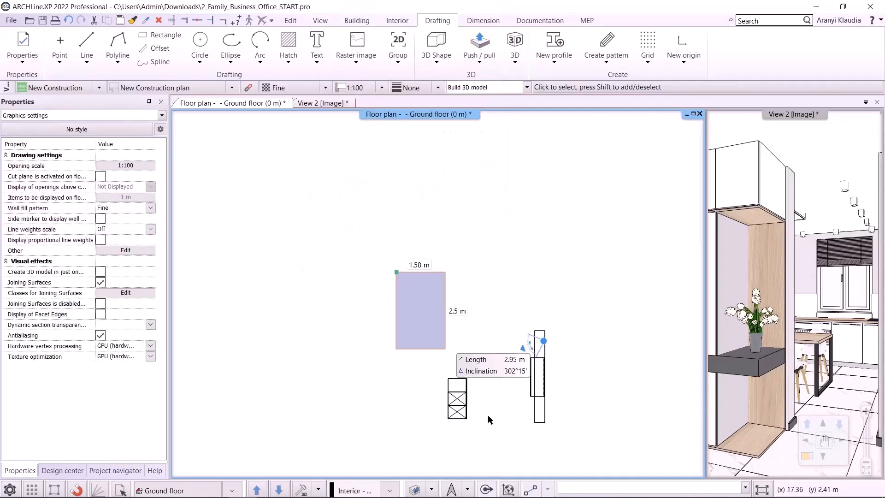
# - Select the remaining hall furniture with a window and move it to the Interior - Hall - Furnishing1 layer
pyautogui.moveTo(488, 415); pyautogui.dragTo(595, 451)
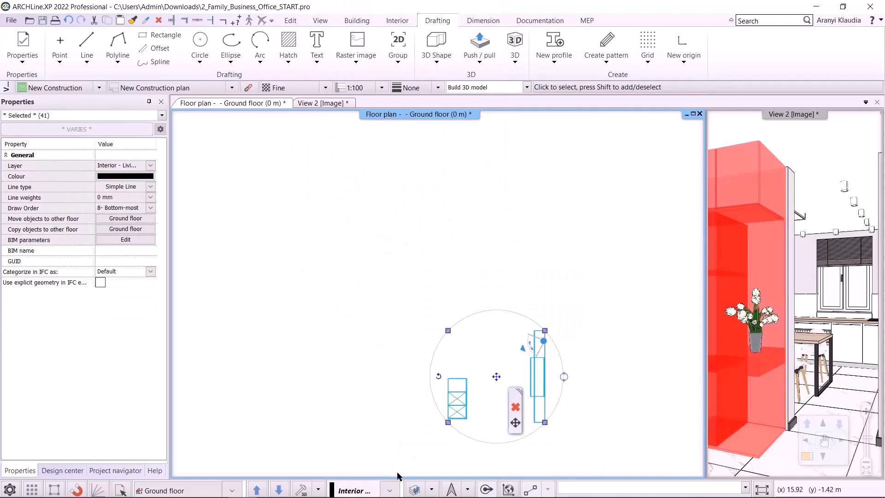
pyautogui.click(390, 491)
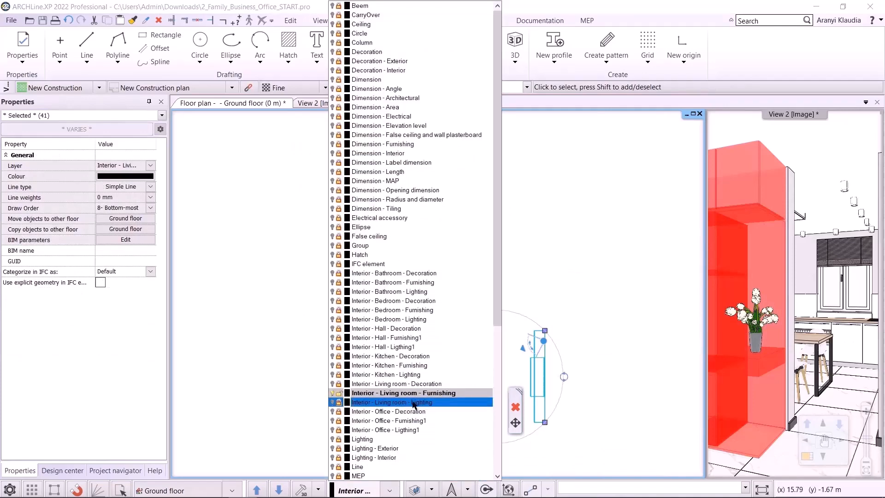
pyautogui.click(383, 337)
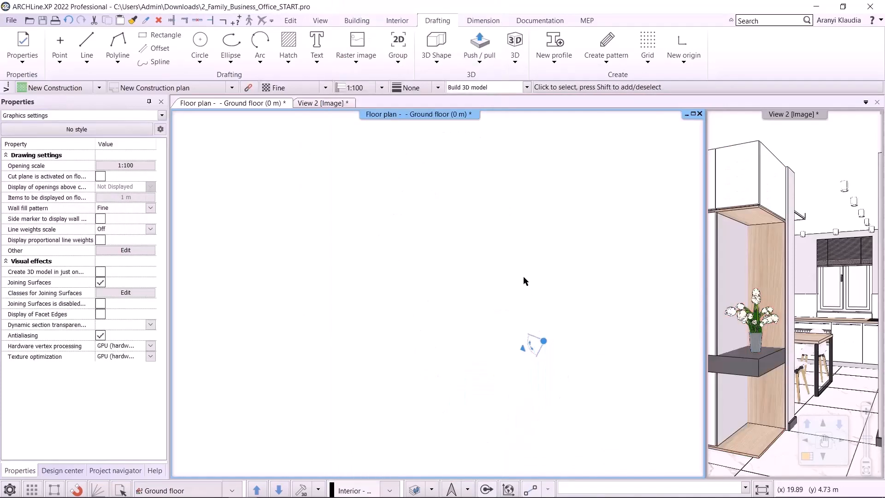
# - Check the contents of the Interior - Office - Furnishing1 and Interior - Hall - Furnishing1 layers with Layer Walk
pyautogui.click(431, 489)
pyautogui.click(434, 438)
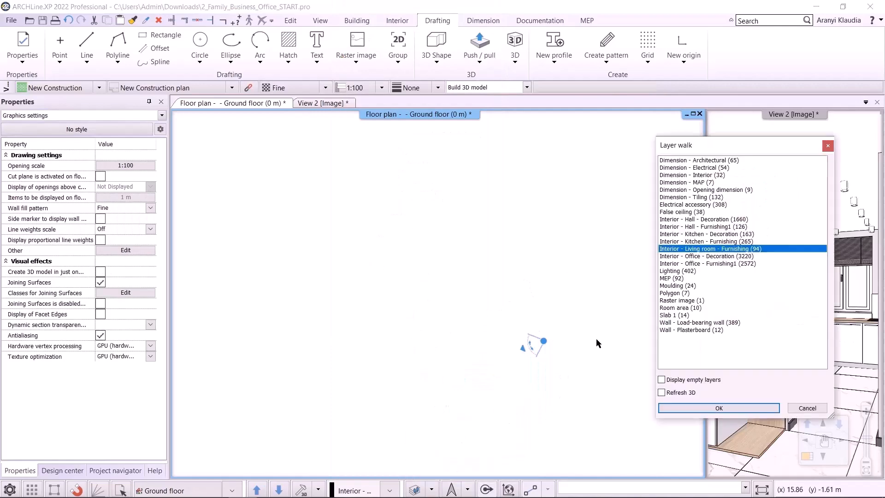
pyautogui.click(703, 263)
pyautogui.click(708, 228)
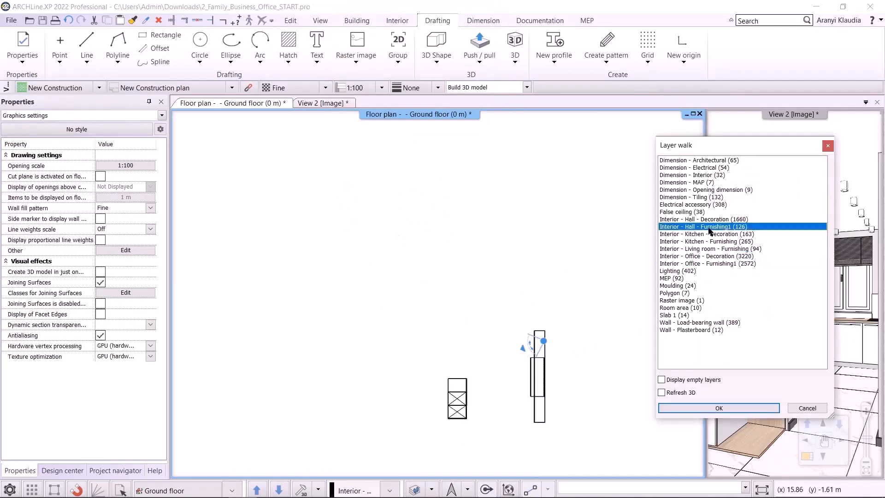
pyautogui.click(714, 408)
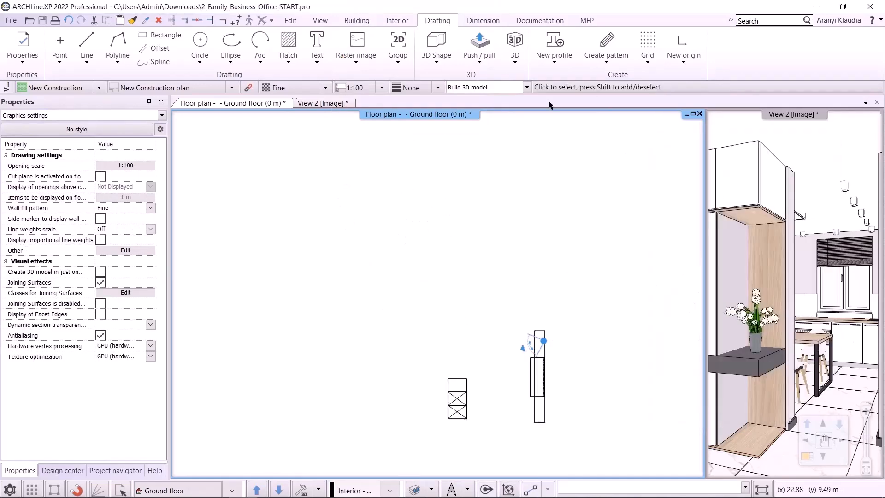
# - Reapply the Build 3D model layer variation and open the Layer Manager
pyautogui.click(526, 88)
pyautogui.click(504, 119)
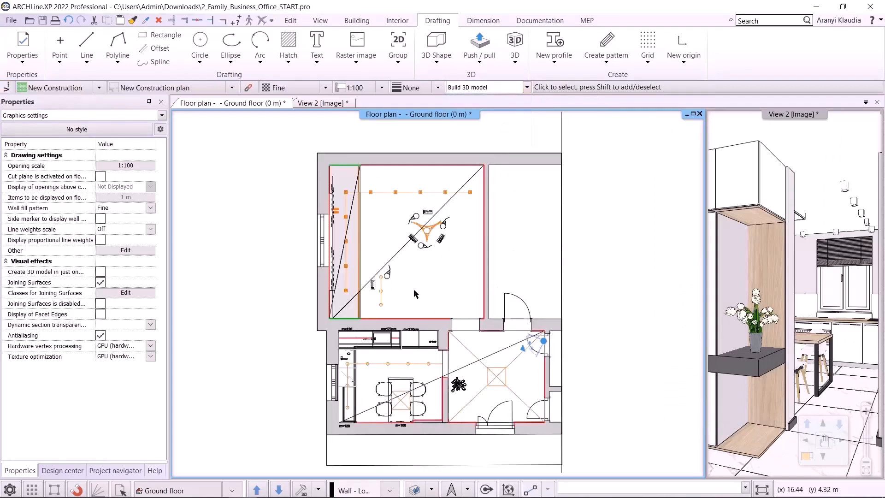
pyautogui.click(431, 489)
pyautogui.click(437, 397)
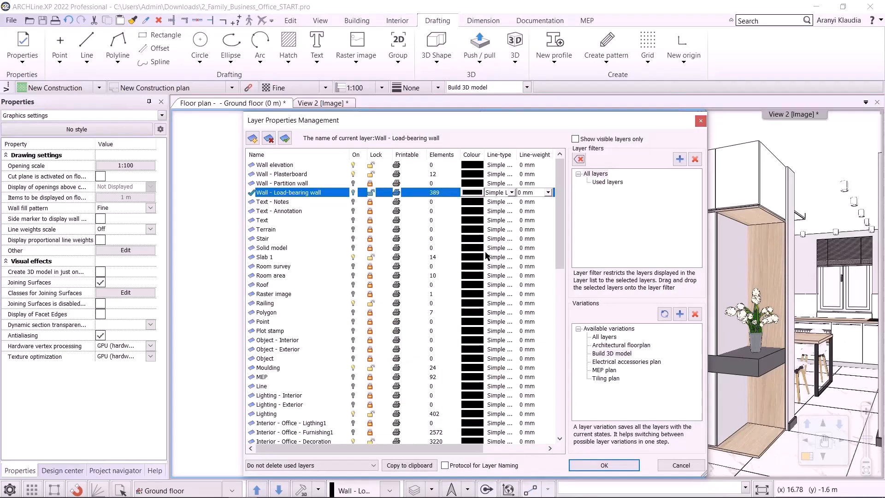
# - Look through the complete layer list, examining each layer's visibility, lock state and element count
pyautogui.scroll(-6, 304, 253)
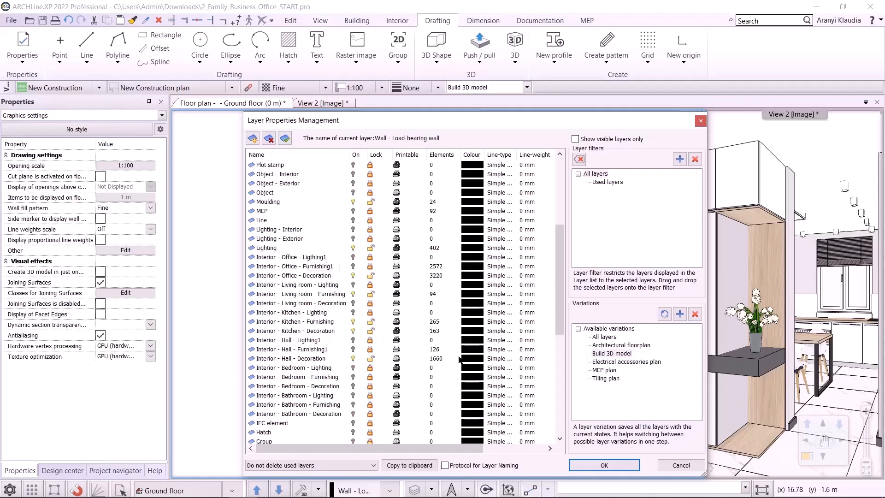
pyautogui.scroll(-8, 355, 290)
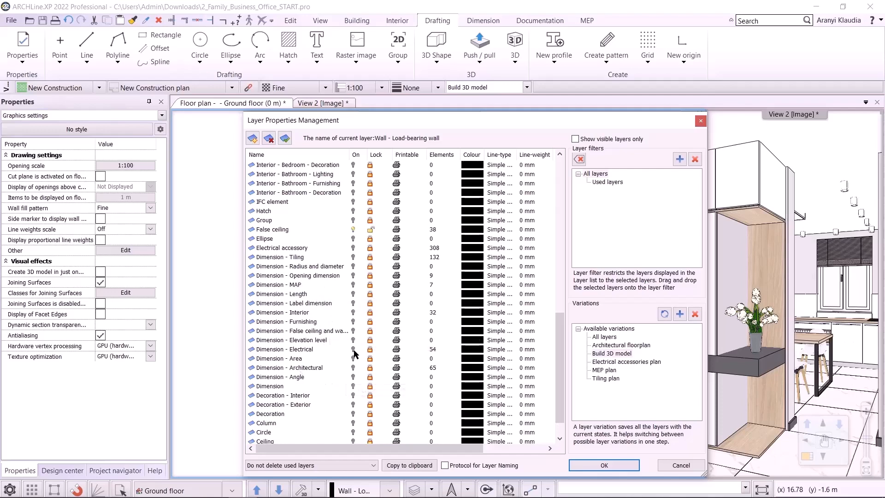
pyautogui.scroll(-1, 283, 420)
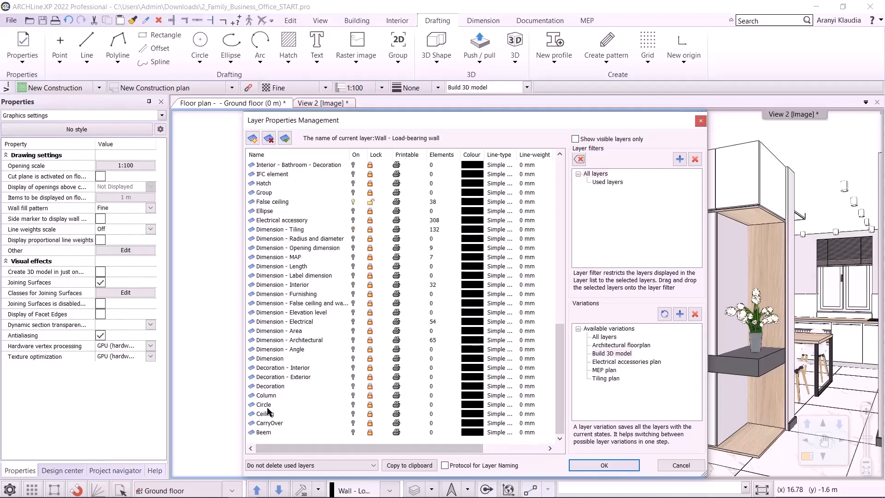
pyautogui.scroll(15, 353, 300)
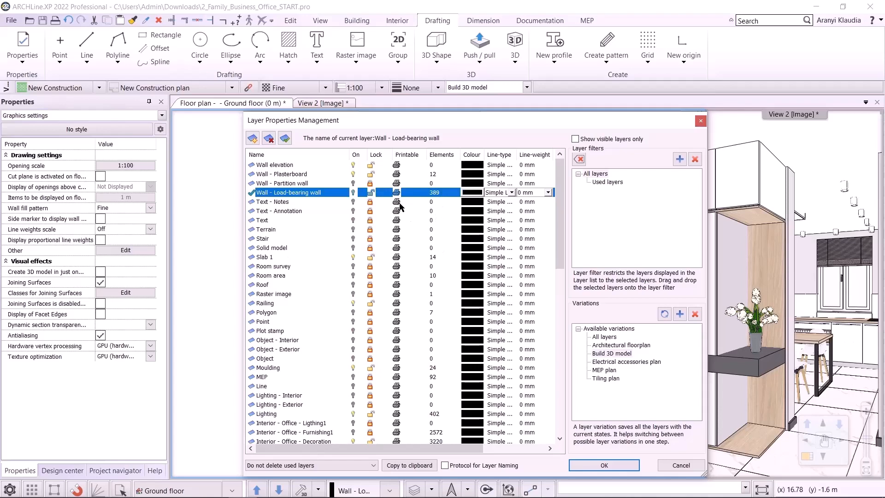
# - Select the Text - Annotation layer, keep the Do not delete used layers option, and filter the list to Used layers
pyautogui.click(302, 212)
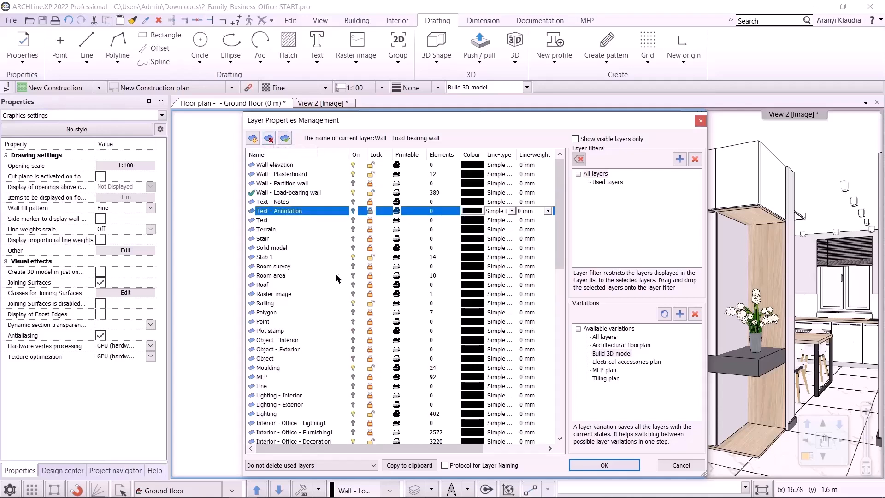
pyautogui.click(358, 466)
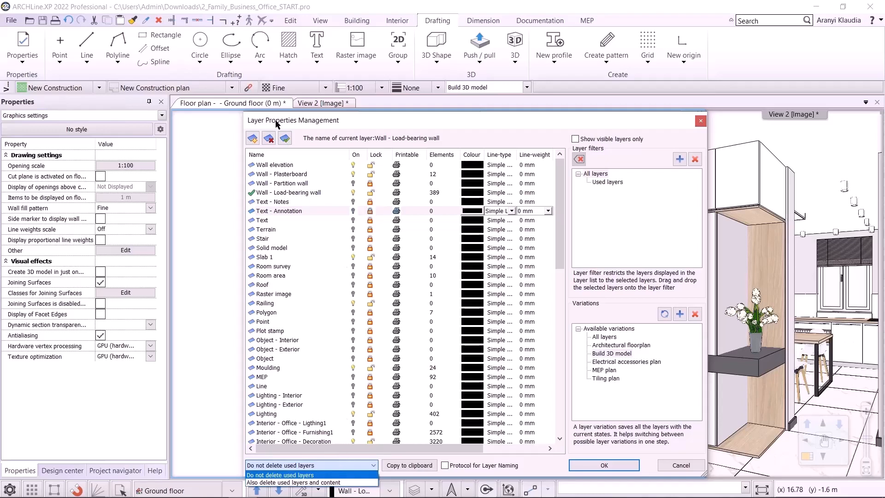
pyautogui.click(328, 474)
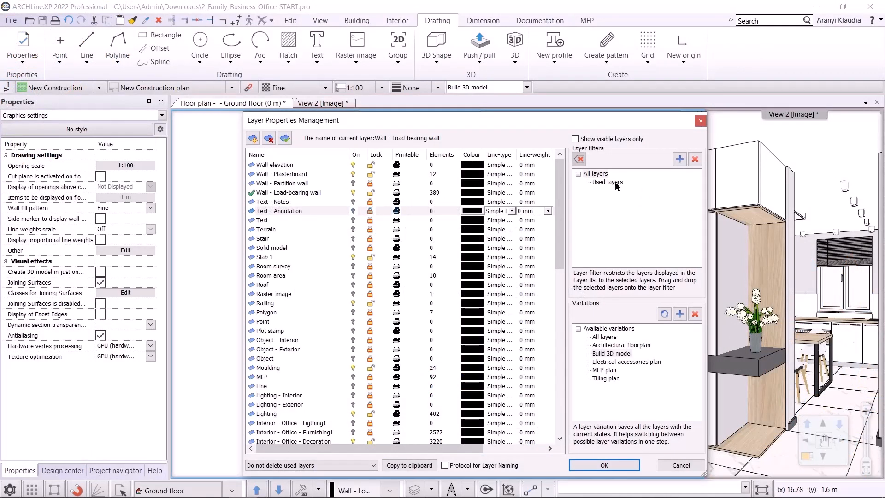
pyautogui.click(615, 182)
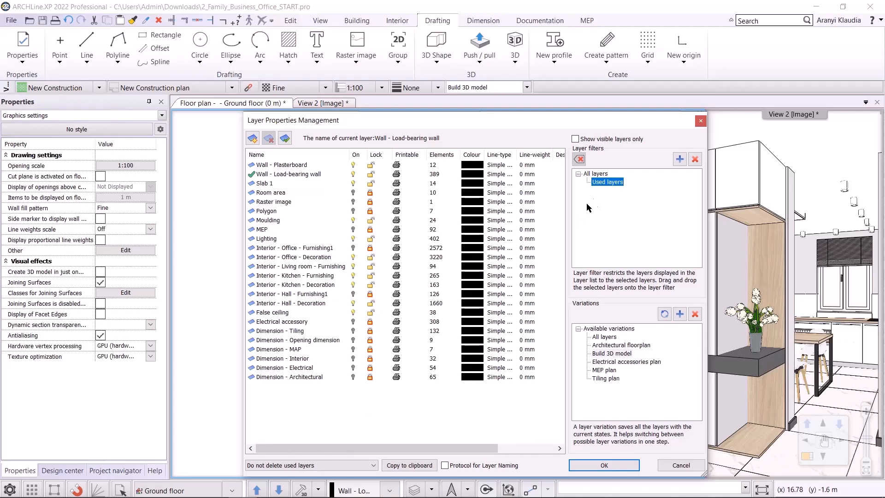
# - Create a new layer filter group and name it Interior
pyautogui.click(681, 161)
pyautogui.rightClick(614, 187)
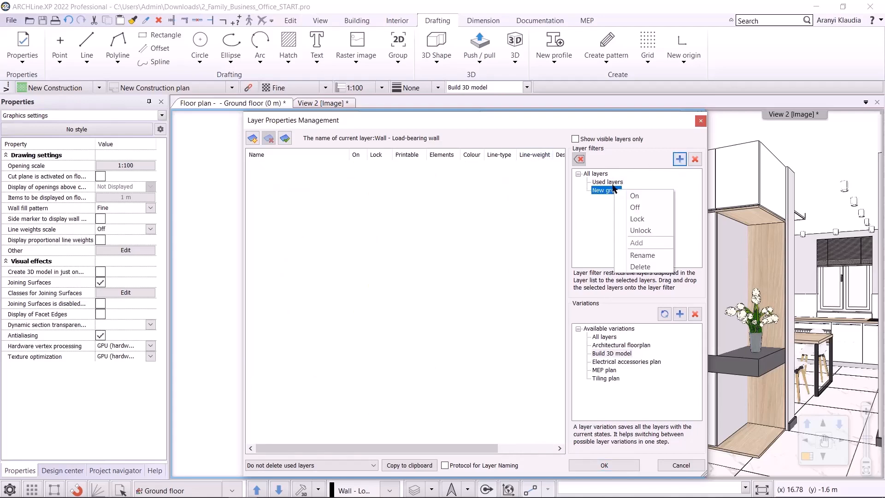
pyautogui.click(642, 255)
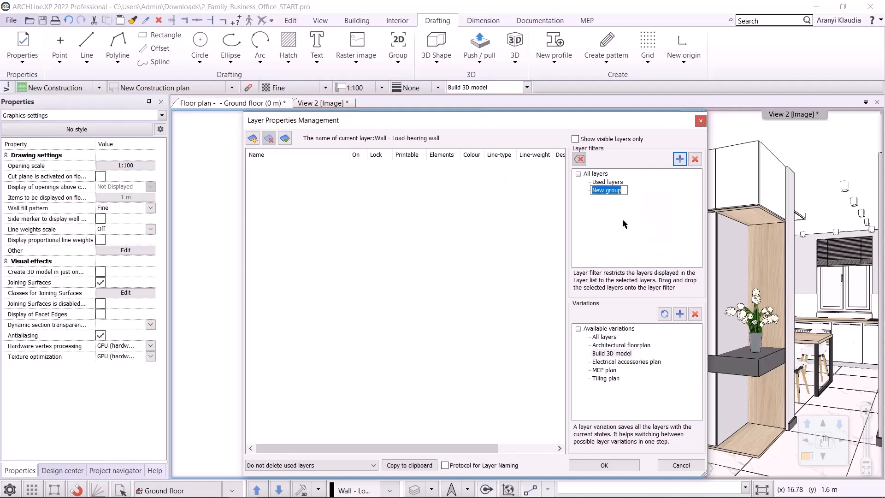
pyautogui.write('Interior')
pyautogui.press('Return')
# - From the Used layers list, add all layers from Interior - Office - Furnishing1 through Interior - Hall - Decoration to the Interior filter and display it
pyautogui.click(618, 181)
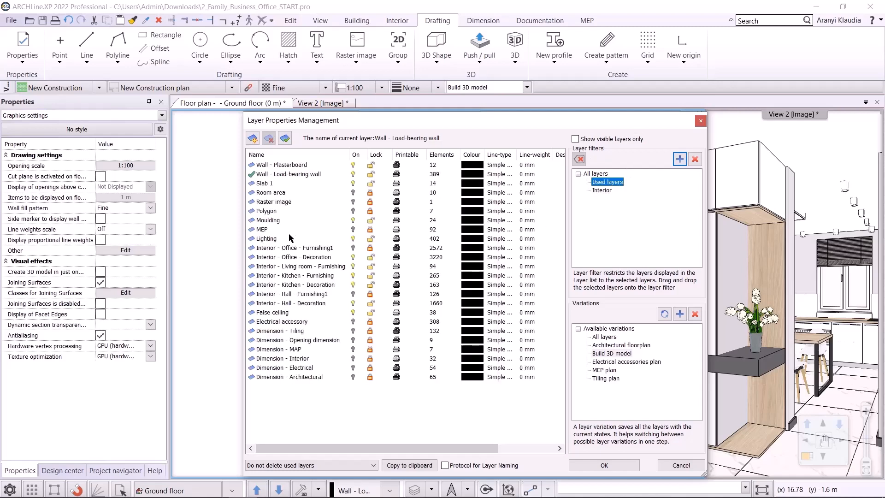
pyautogui.click(278, 248)
pyautogui.keyDown('shift'); pyautogui.click(278, 303); pyautogui.keyUp('shift')
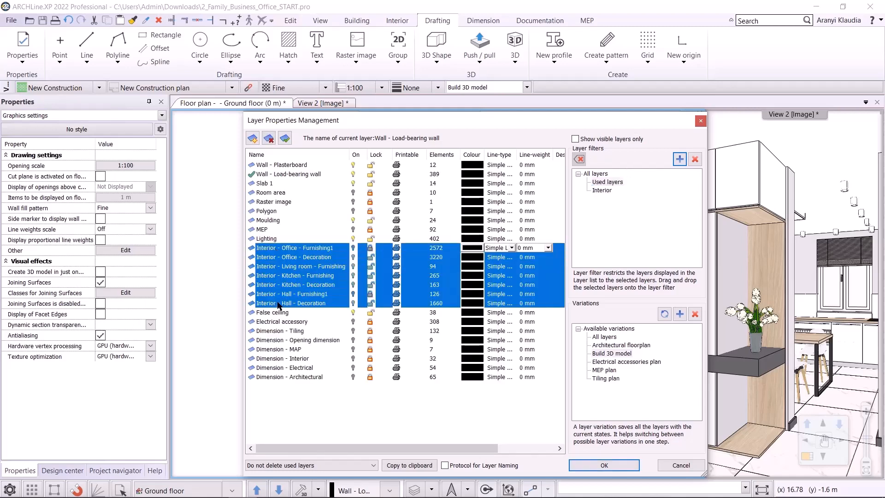
pyautogui.moveTo(295, 278); pyautogui.dragTo(613, 195)
pyautogui.click(613, 193)
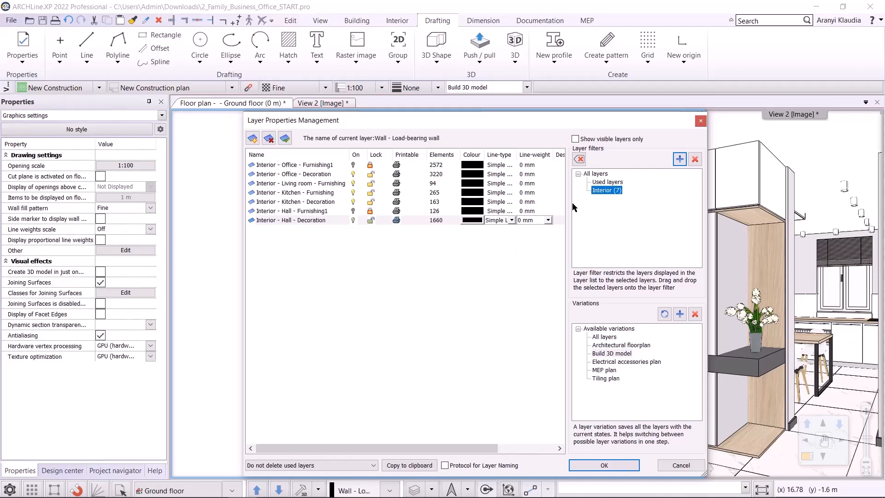
# - Switch on all layers in the Interior filter together, lock and unlock them as a group, and return to the Used layers list
pyautogui.rightClick(603, 192)
pyautogui.click(621, 196)
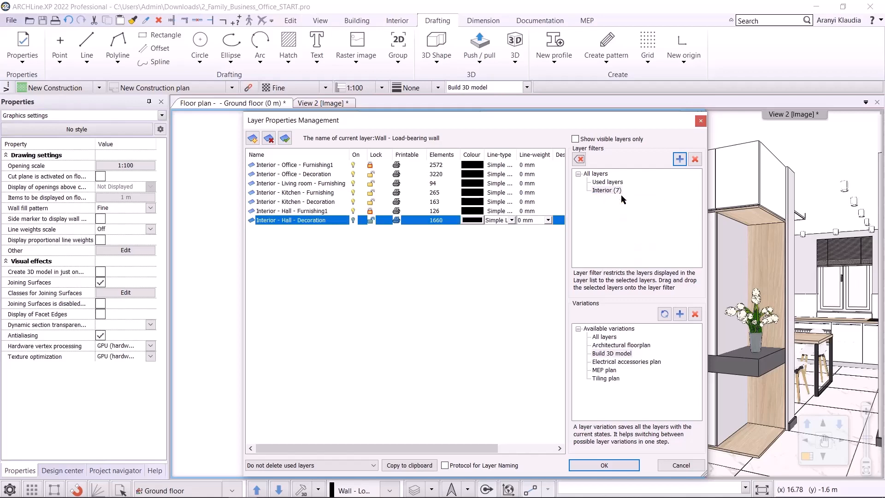
pyautogui.rightClick(618, 190)
pyautogui.click(640, 221)
pyautogui.rightClick(615, 194)
pyautogui.click(640, 221)
pyautogui.rightClick(615, 194)
pyautogui.click(640, 230)
pyautogui.click(599, 175)
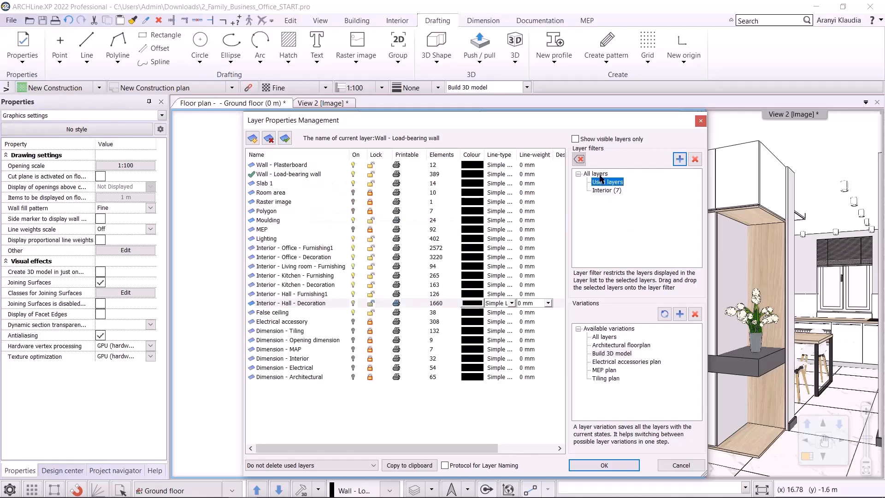
pyautogui.click(604, 183)
# - Switch to documents.pdf in the browser, look through the plan sheets from the architecture floorplan to the tiling plan, and close it
pyautogui.click(606, 345)
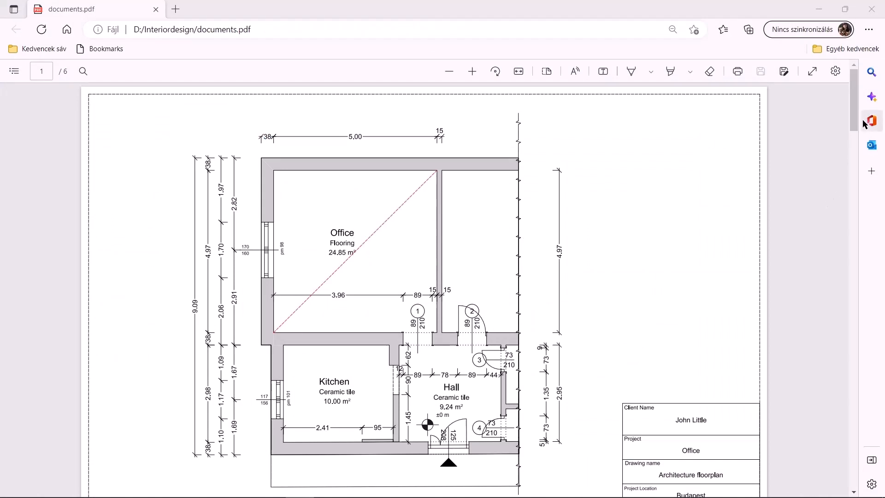
pyautogui.moveTo(855, 112); pyautogui.dragTo(884, 463)
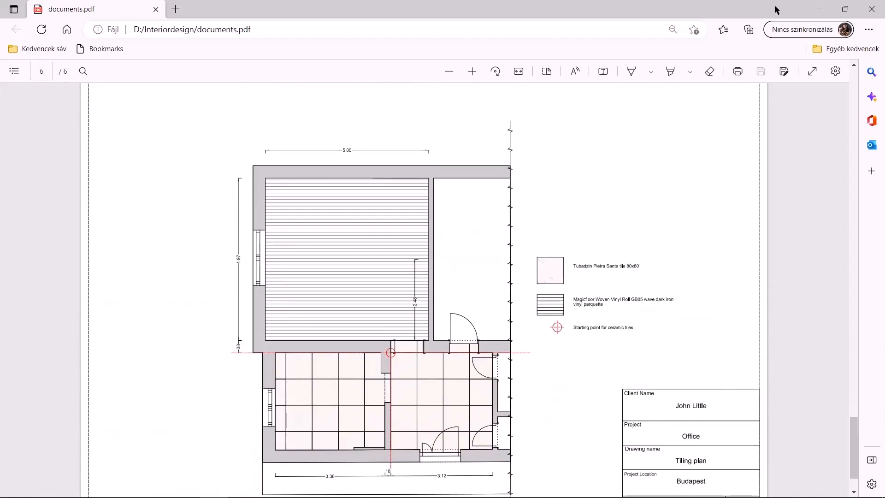
pyautogui.click(875, 3)
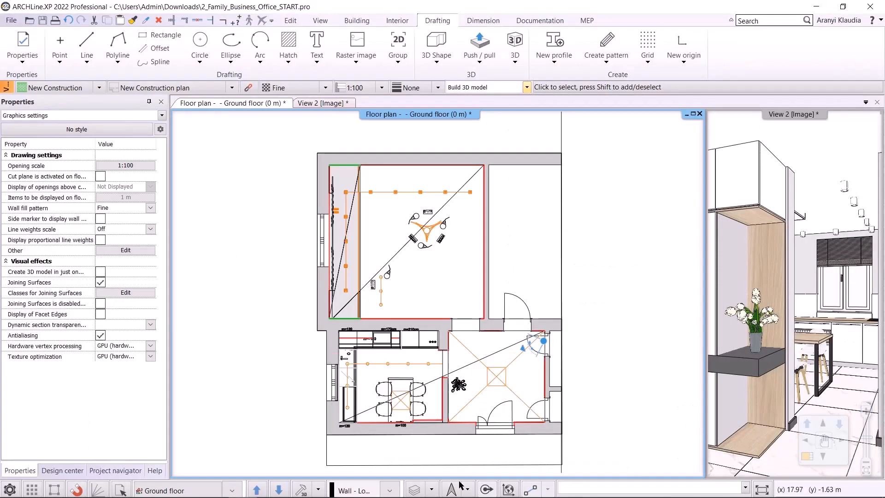
# - Open the Layer Manager filtered to Used layers, preview the All layers variation, and apply the Build 3D model variation
pyautogui.click(431, 490)
pyautogui.click(469, 399)
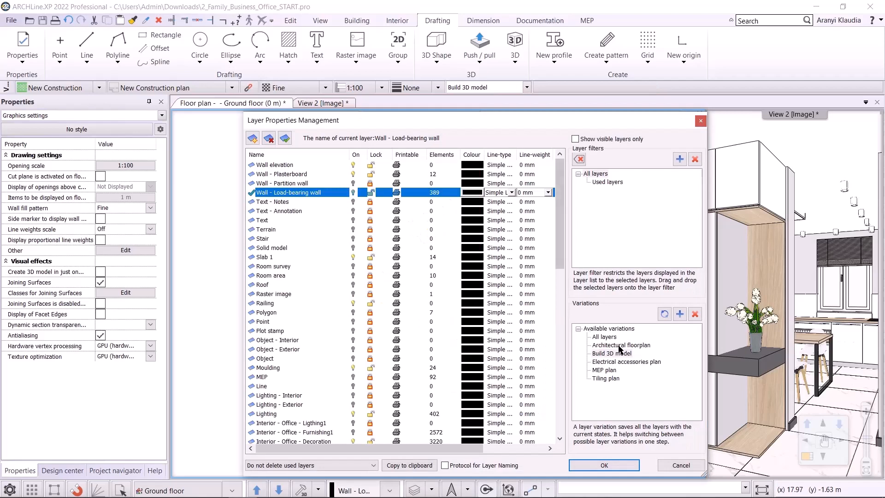
pyautogui.click(599, 182)
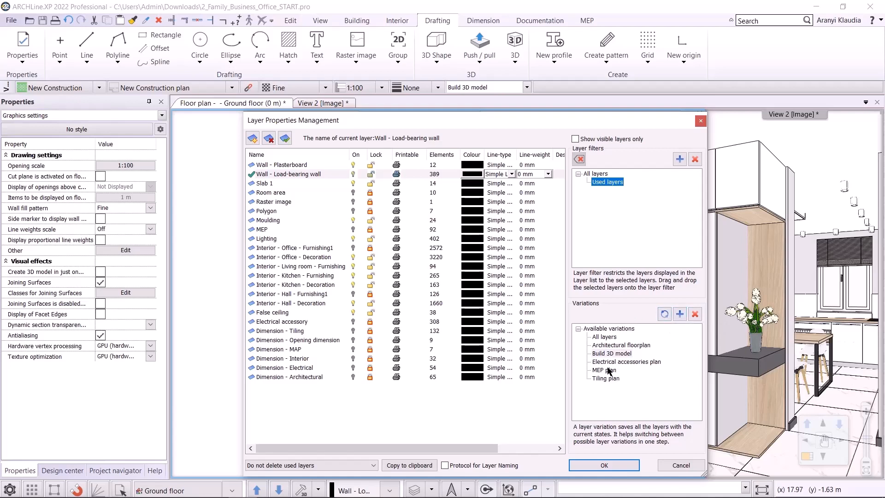
pyautogui.click(599, 337)
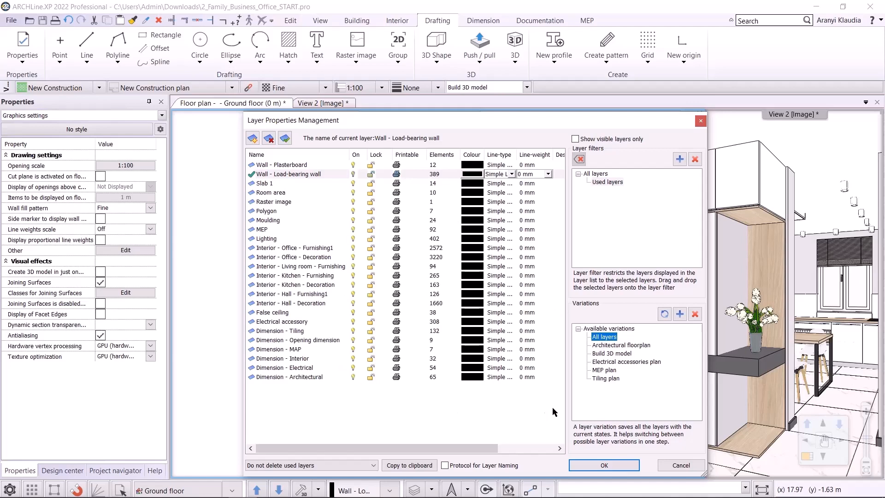
pyautogui.click(614, 353)
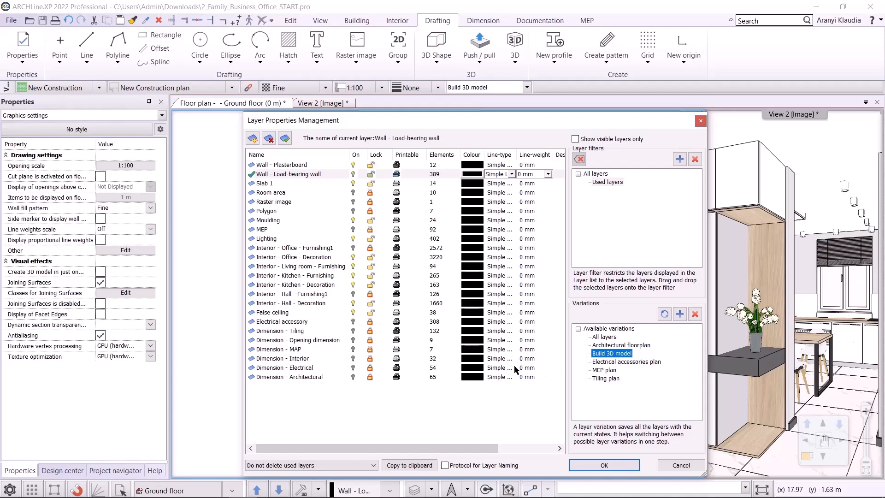
# - Create a new layer variation from the current layer states, name it Furnishing plan, and activate it
pyautogui.click(680, 314)
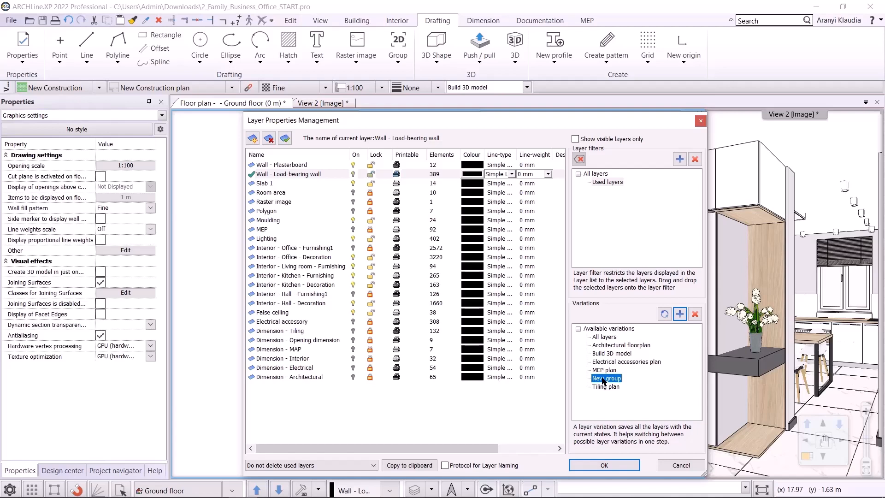
pyautogui.rightClick(602, 381)
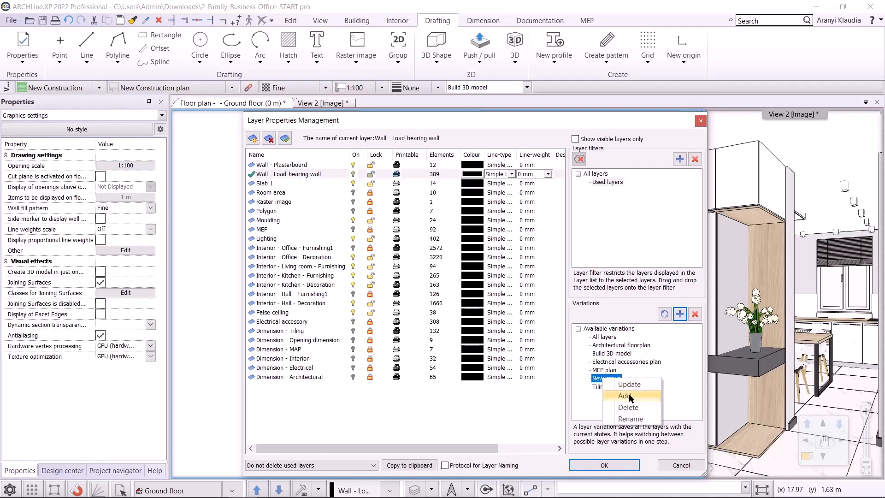
pyautogui.click(630, 419)
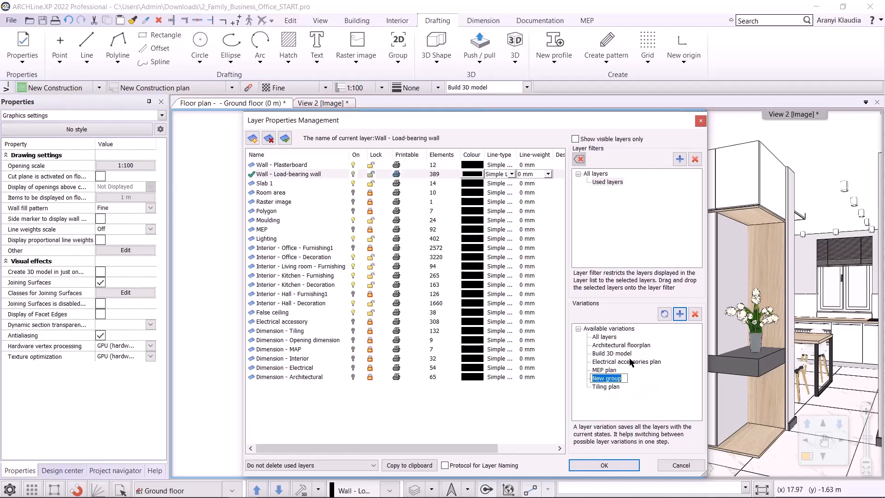
pyautogui.write('Furnish')
pyautogui.write('ing plan')
pyautogui.press('Return')
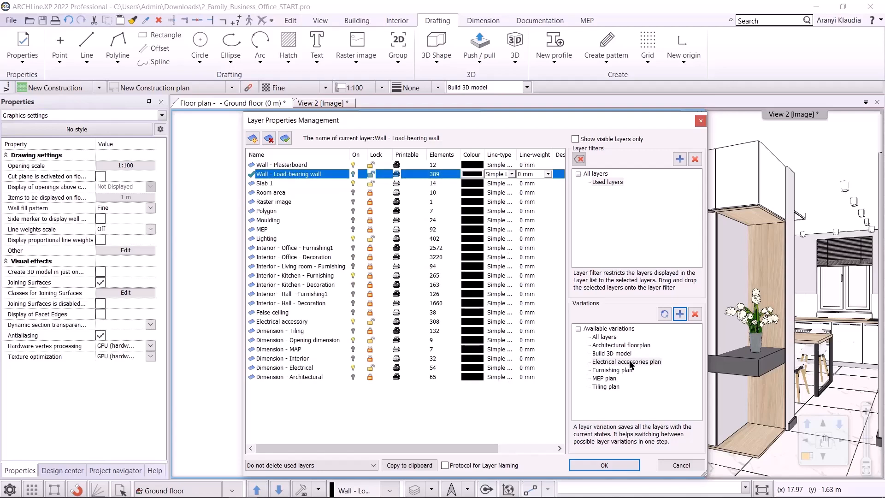
pyautogui.click(629, 370)
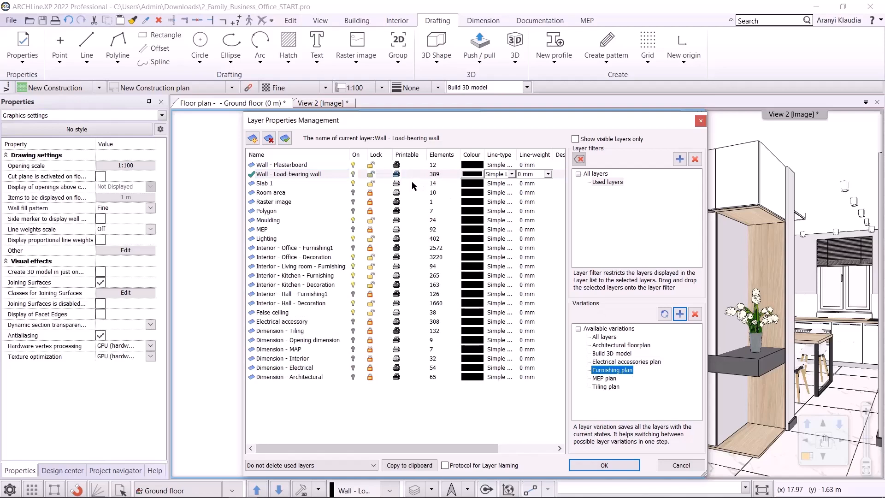
# - Switch on and unlock the Interior - Office - Furnishing1, Interior - Hall - Furnishing1, Dimension - Interior and Raster image layers
pyautogui.click(372, 248)
pyautogui.click(371, 295)
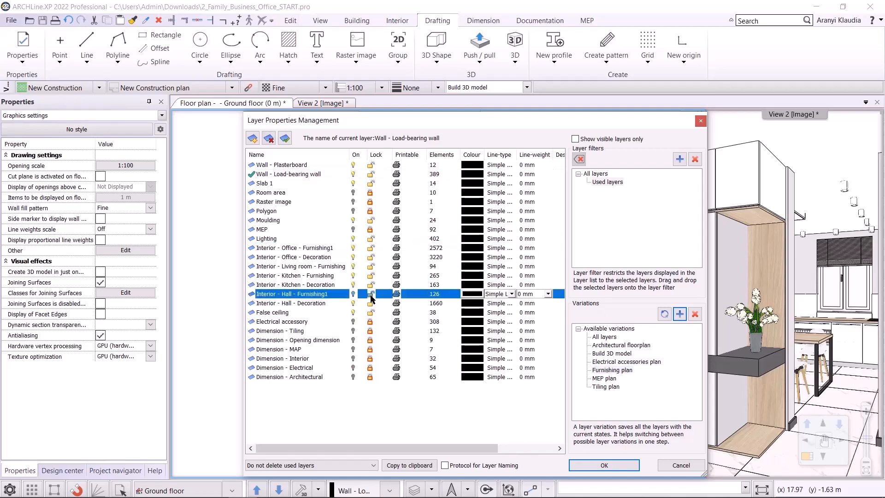
pyautogui.click(371, 360)
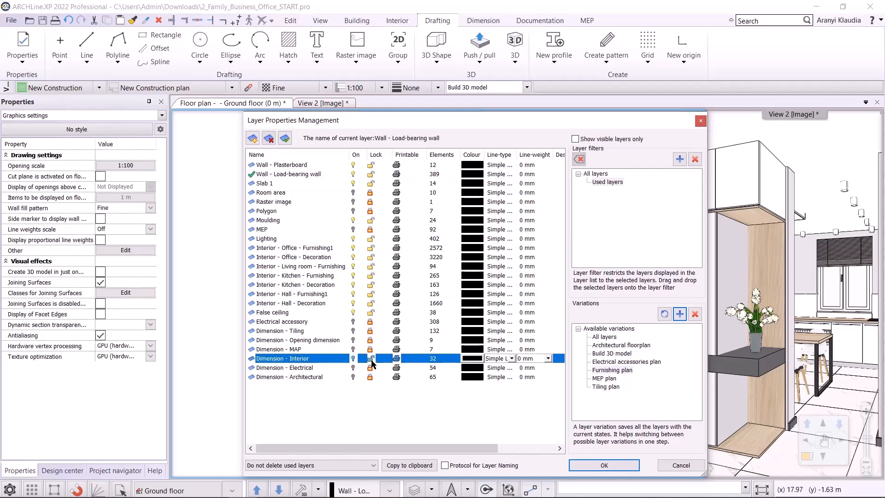
pyautogui.click(371, 203)
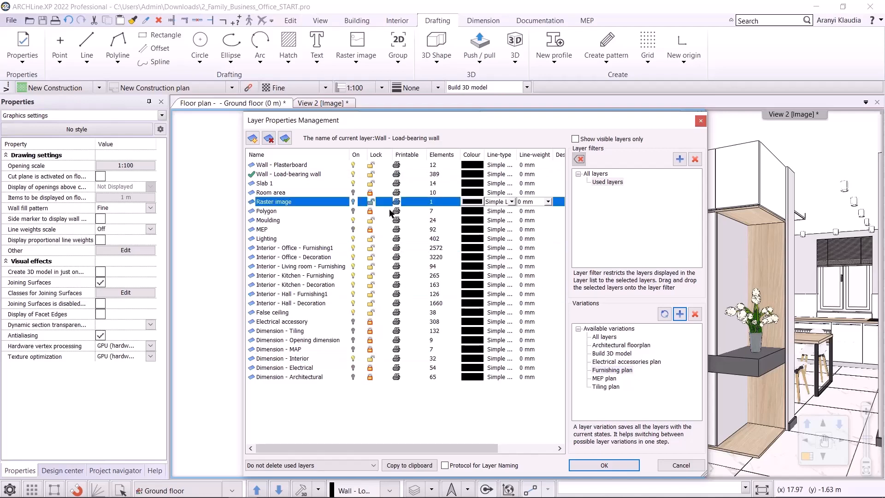
# - List only visible layers and switch off Interior - Living room - Furnishing, False ceiling and Interior - Hall - Decoration
pyautogui.click(575, 140)
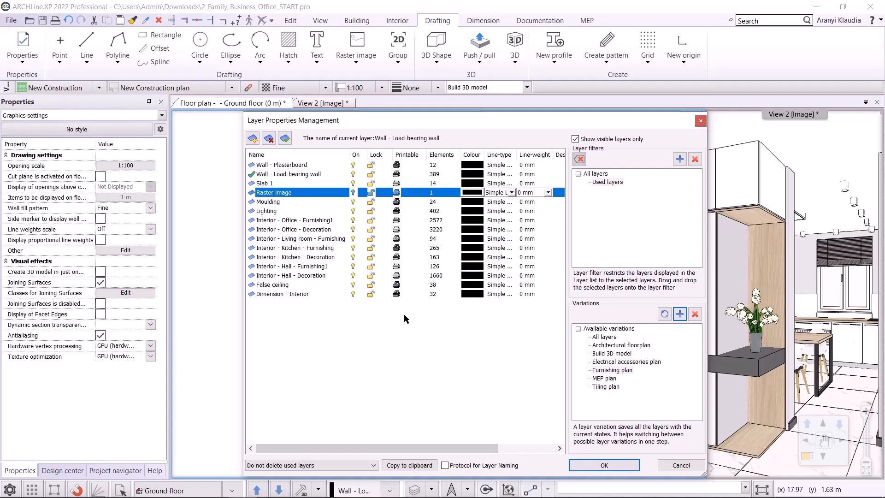
pyautogui.click(386, 333)
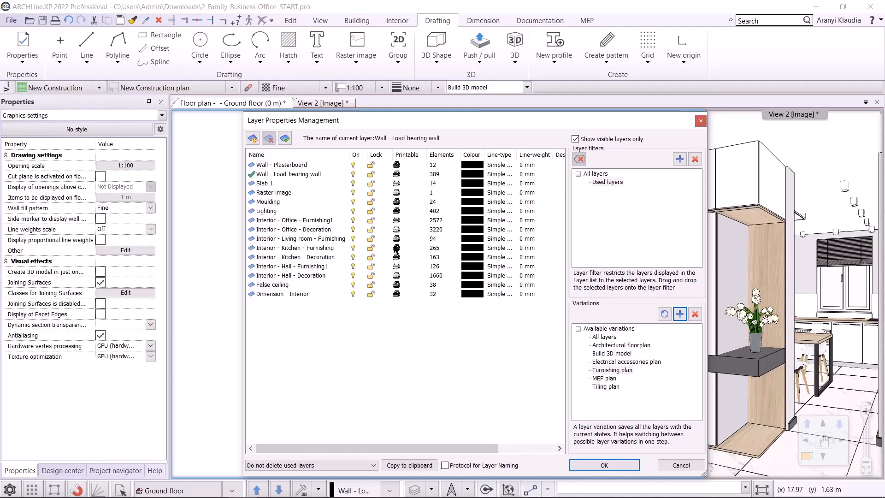
pyautogui.click(354, 240)
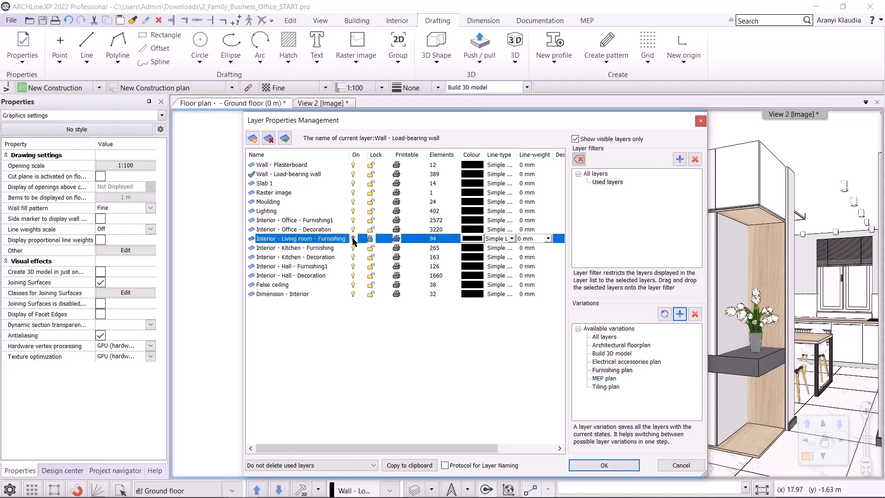
pyautogui.click(358, 285)
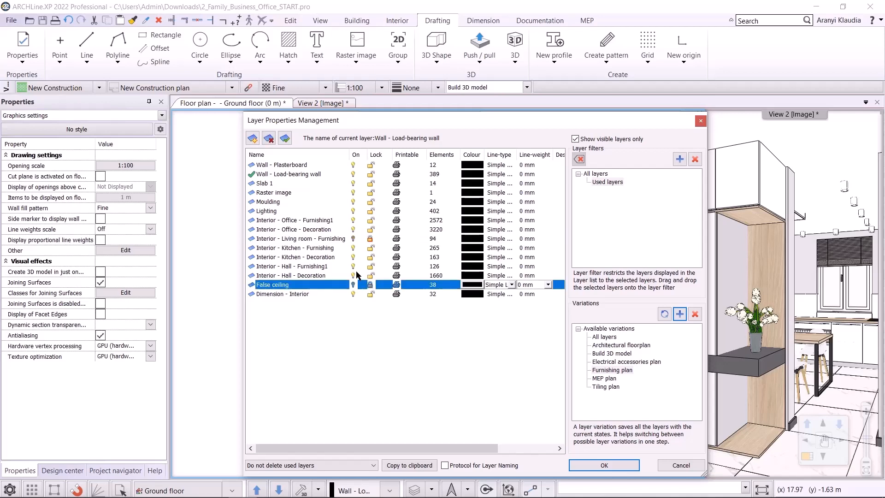
pyautogui.click(354, 275)
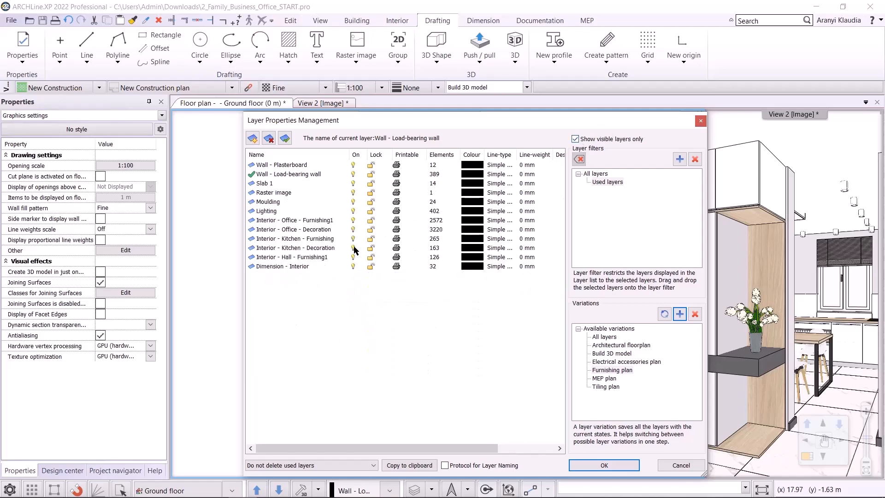
# - Switch off Interior - Kitchen - Decoration, Interior - Office - Decoration, Lighting and Moulding, and refresh the visible-only layer list
pyautogui.click(354, 250)
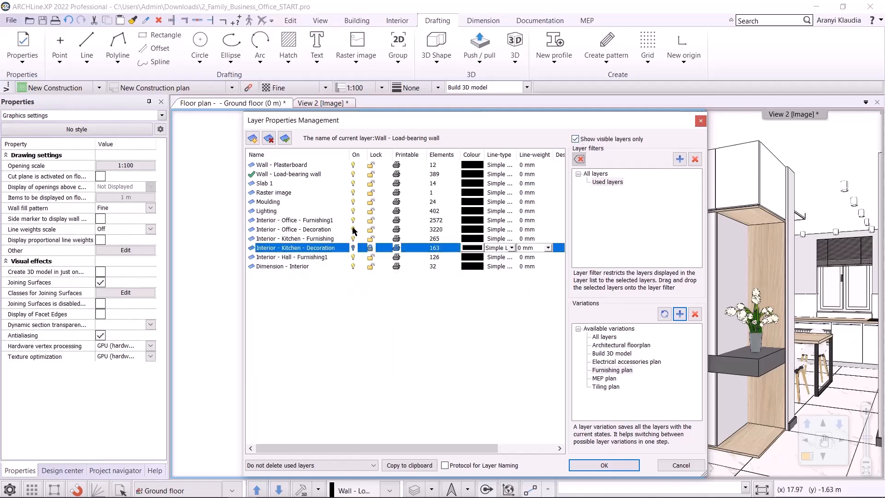
pyautogui.click(354, 231)
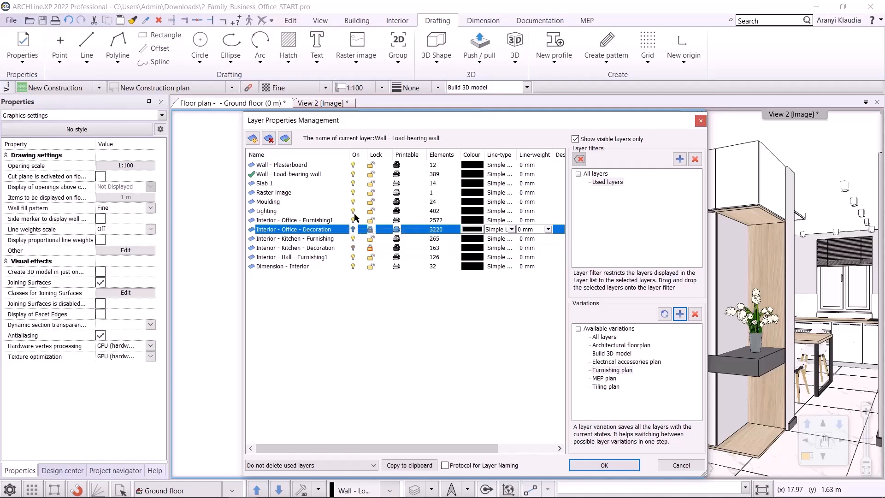
pyautogui.click(354, 213)
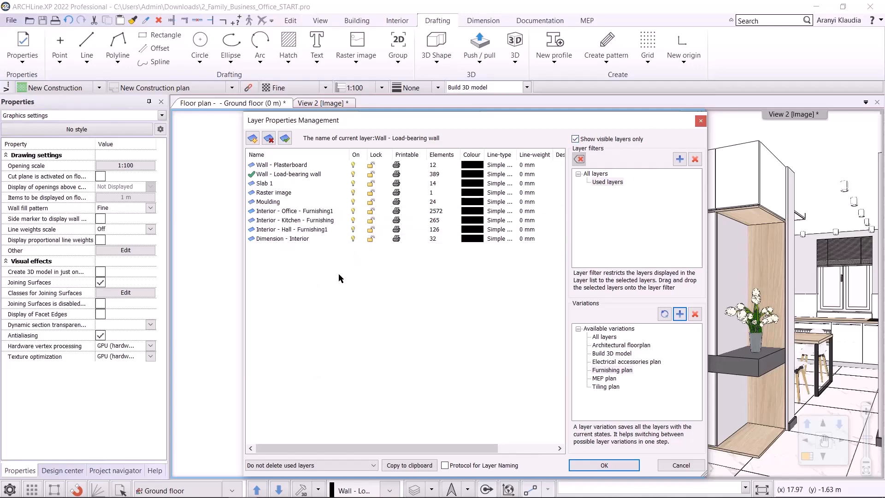
pyautogui.click(353, 203)
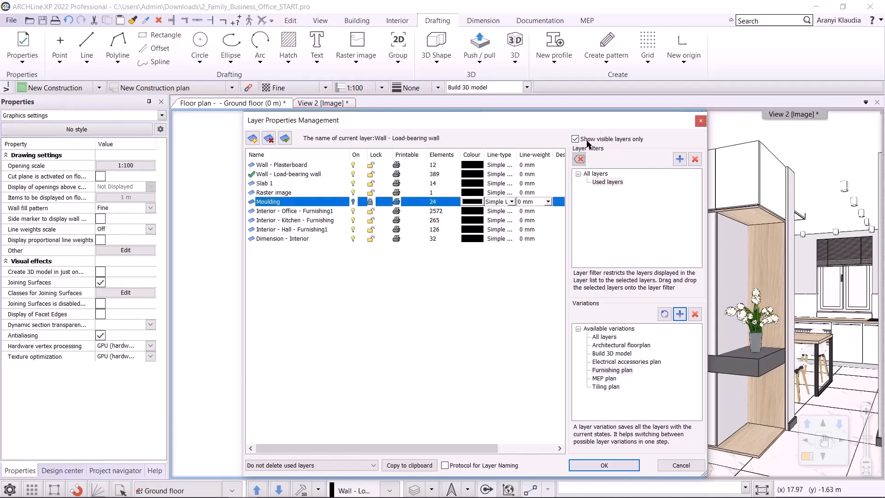
pyautogui.click(588, 139)
pyautogui.click(588, 140)
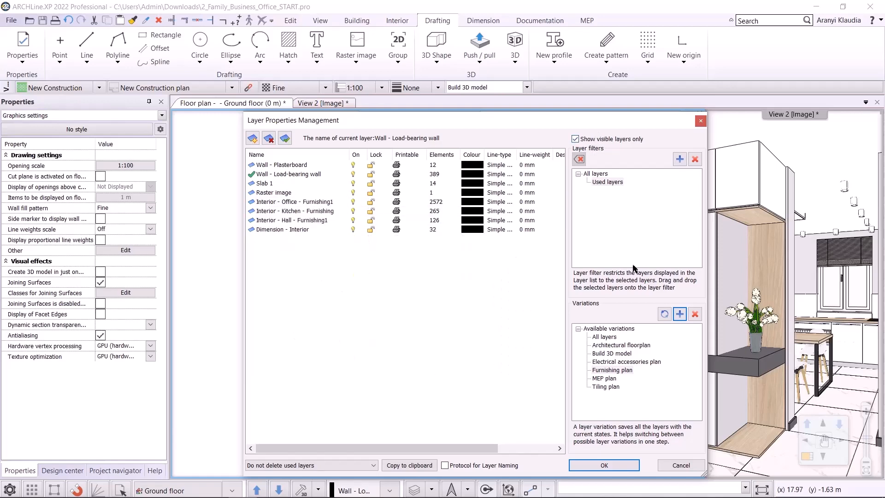
# - Update the Furnishing plan variation with the current layer states, list hidden layers again, and check it by switching to Architectural floorplan and back
pyautogui.click(664, 314)
pyautogui.click(587, 139)
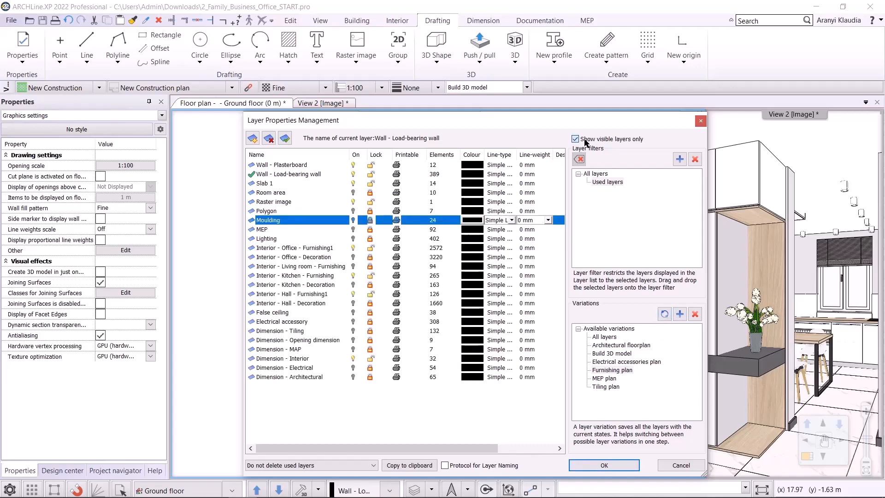
pyautogui.click(611, 346)
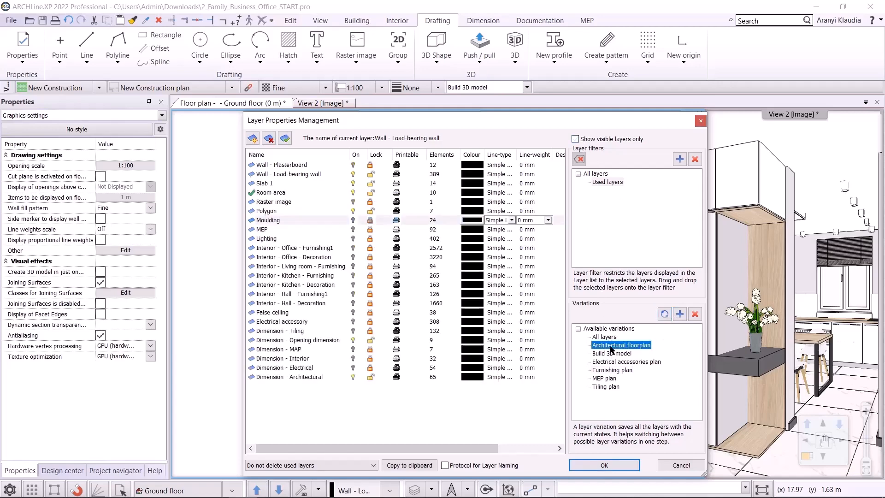
pyautogui.click(615, 370)
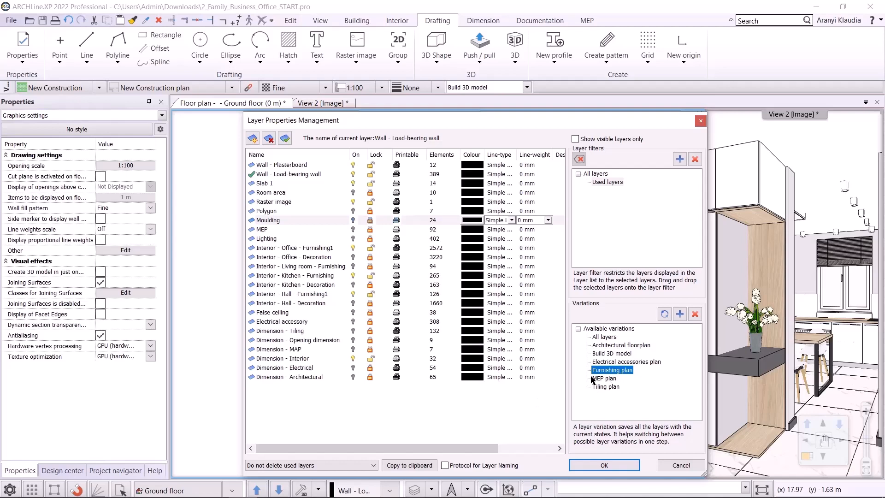
# - Load the Build 3D model variation and add a new layer variation based on it named Ceiling plan
pyautogui.click(607, 353)
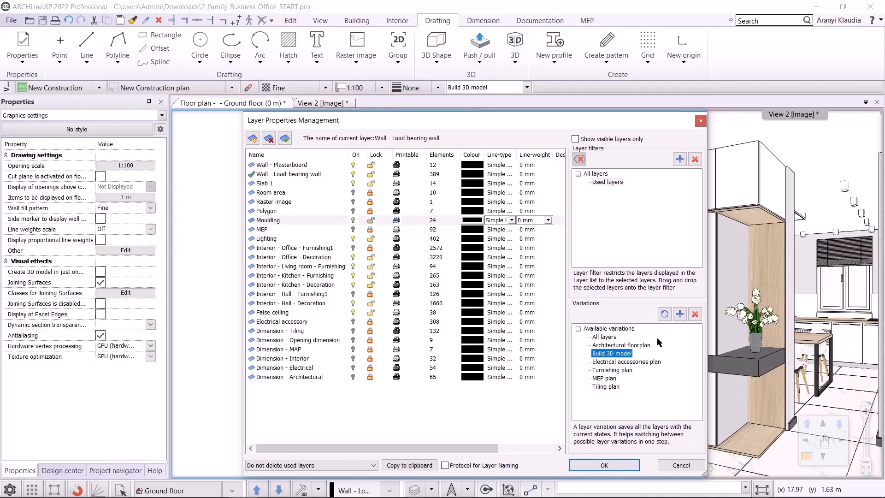
pyautogui.click(679, 315)
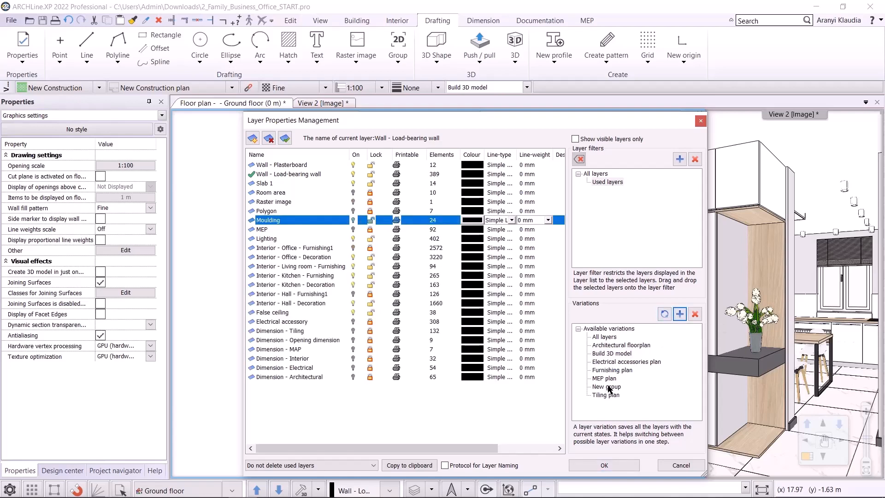
pyautogui.rightClick(609, 388)
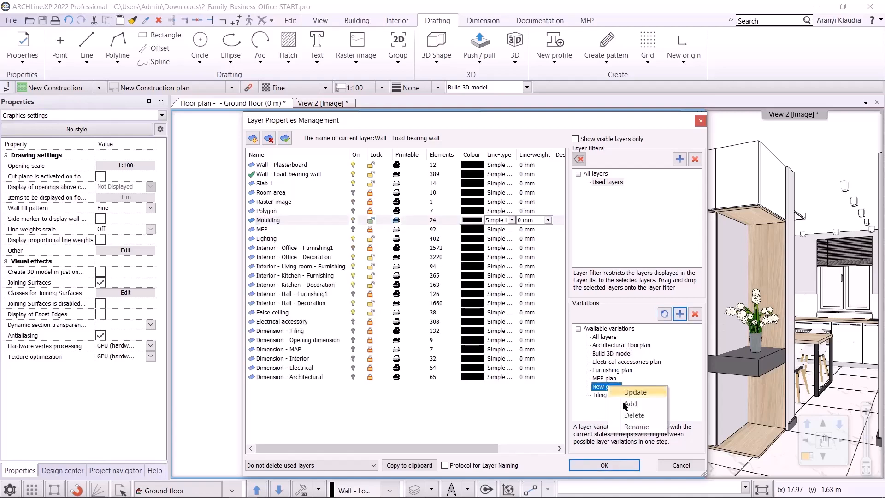
pyautogui.click(636, 427)
pyautogui.write('Ceiling')
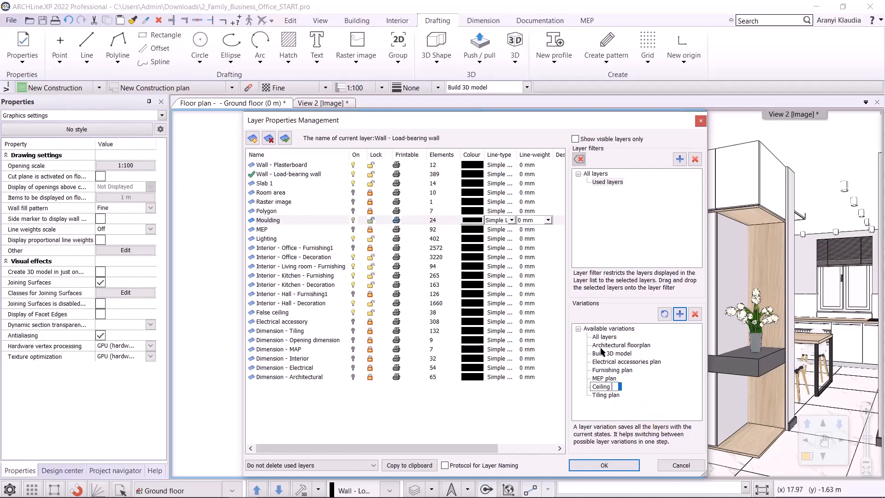
pyautogui.write(' plan')
pyautogui.press('Return')
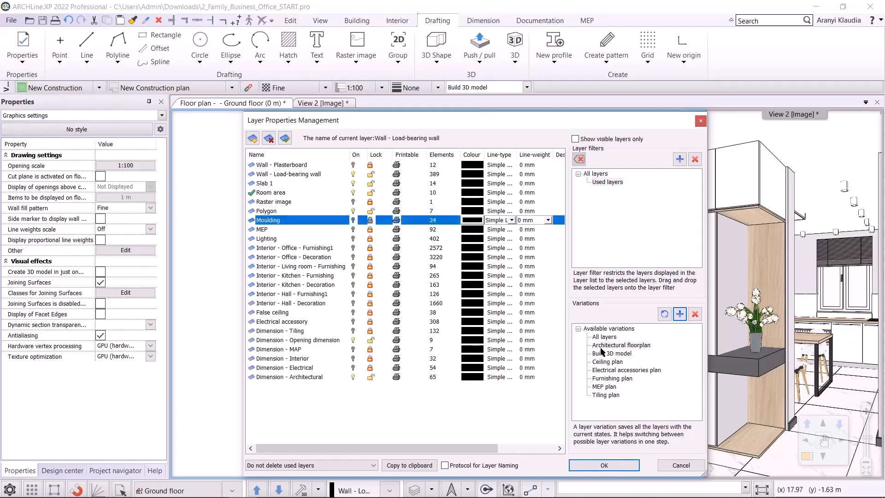
# - With Ceiling plan active, switch off Interior - Living room - Furnishing, Interior - Kitchen - Furnishing and Moulding, and list only visible layers
pyautogui.click(608, 362)
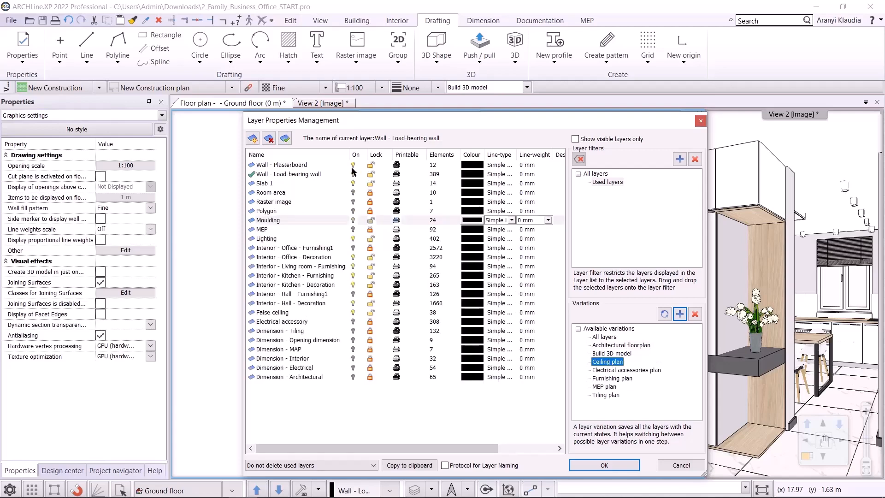
pyautogui.click(353, 268)
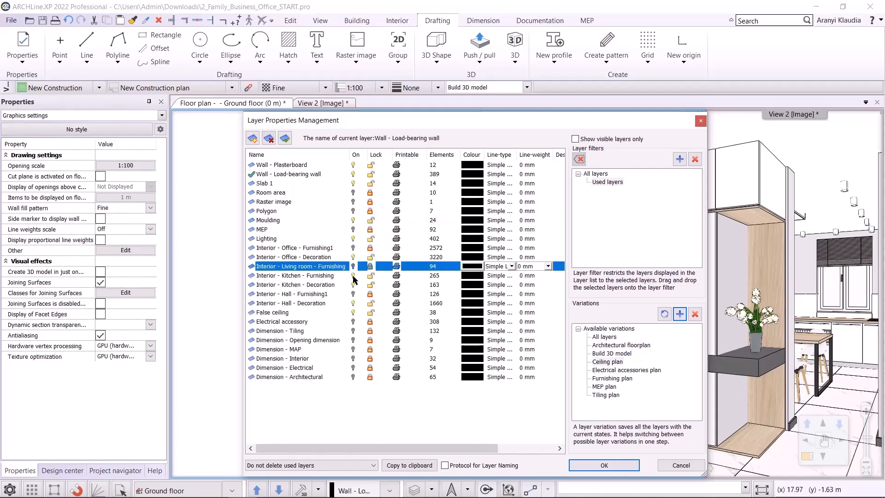
pyautogui.click(353, 276)
pyautogui.click(577, 139)
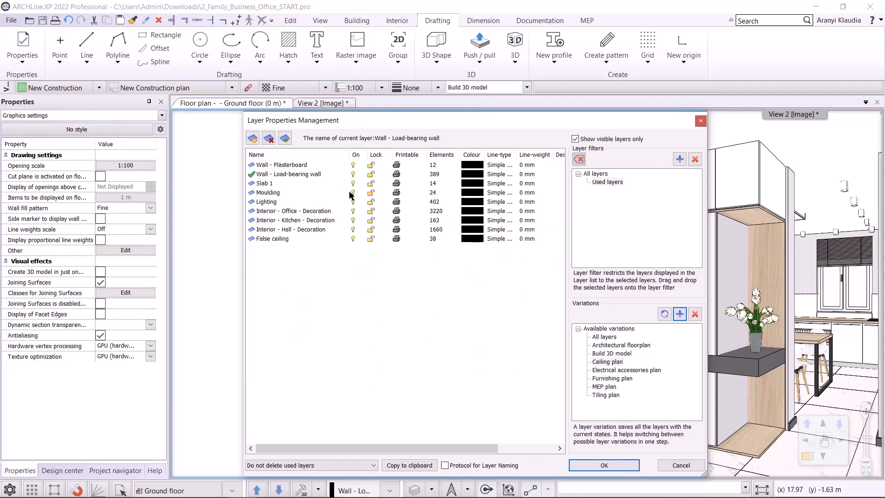
pyautogui.click(370, 193)
pyautogui.click(575, 139)
pyautogui.click(576, 138)
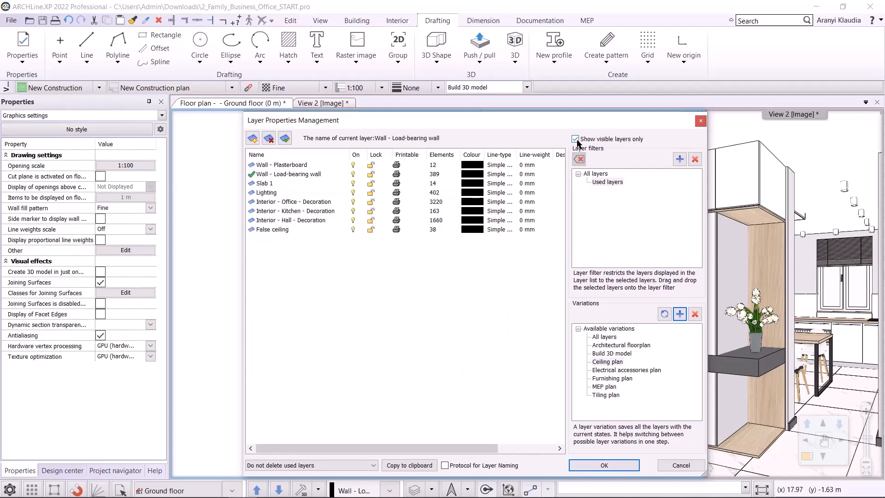
# - Update the Ceiling plan variation with the current layer states, check it against Build 3D model, and accept the layer settings
pyautogui.click(664, 314)
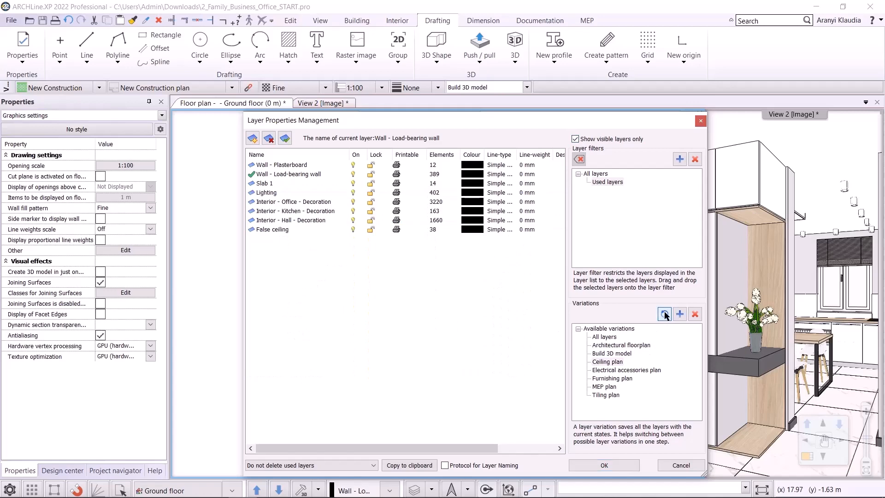
pyautogui.click(577, 140)
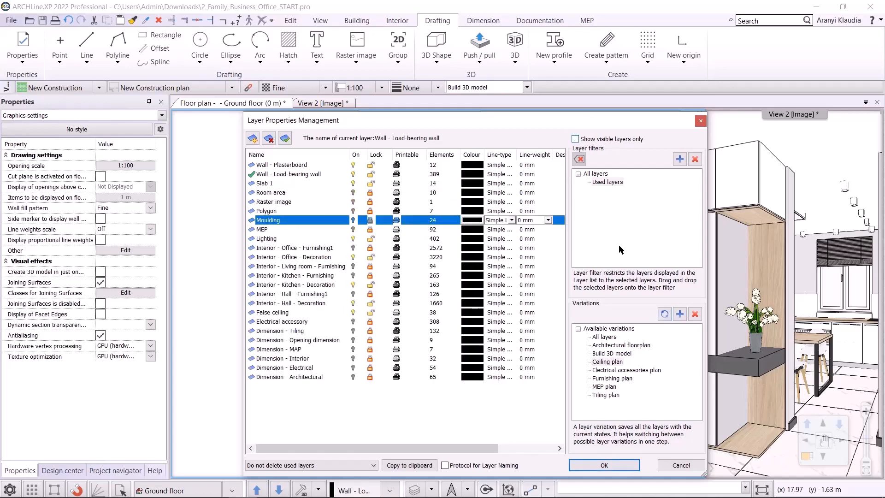
pyautogui.click(619, 353)
pyautogui.click(618, 362)
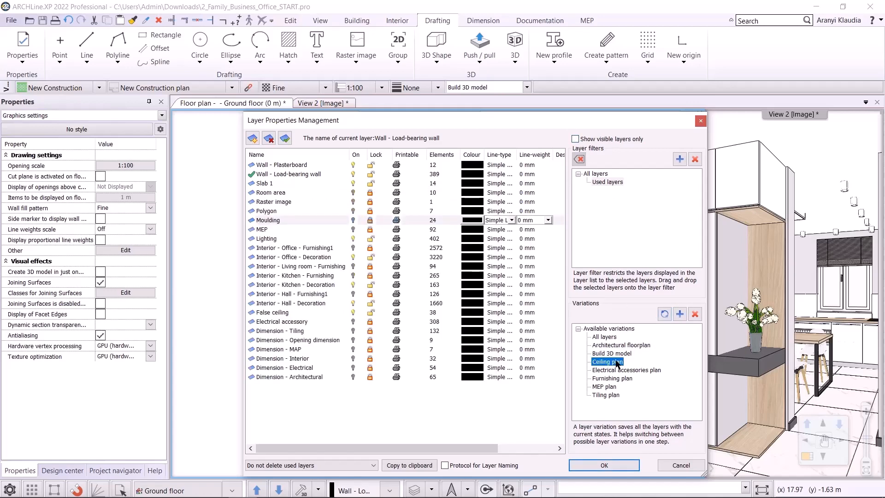
pyautogui.click(617, 467)
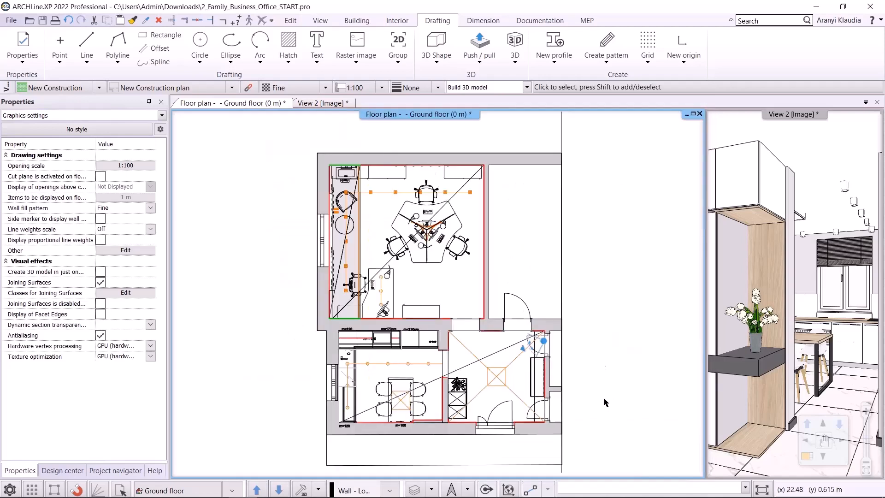
# - Compare the floor plan under the available layer variations, from All layers through Ceiling plan and Electrical accessories plan to Tiling plan
pyautogui.click(527, 87)
pyautogui.click(521, 98)
pyautogui.click(527, 87)
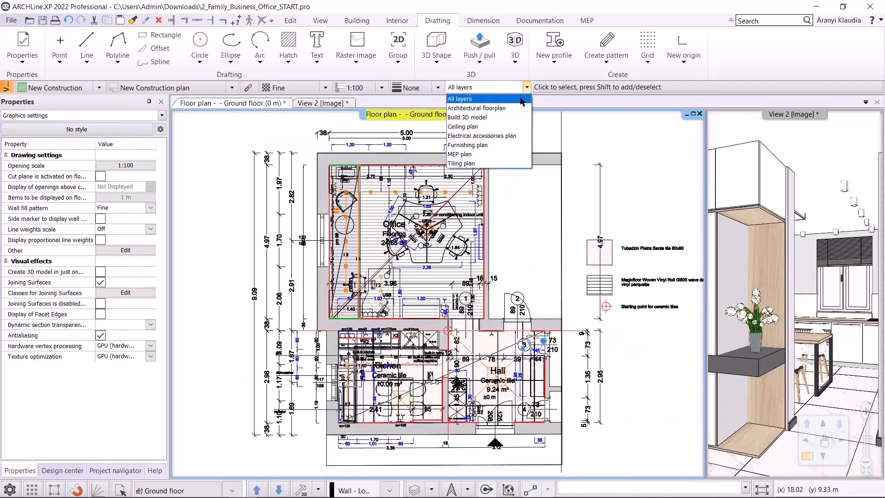
pyautogui.click(477, 108)
pyautogui.click(527, 87)
pyautogui.click(498, 117)
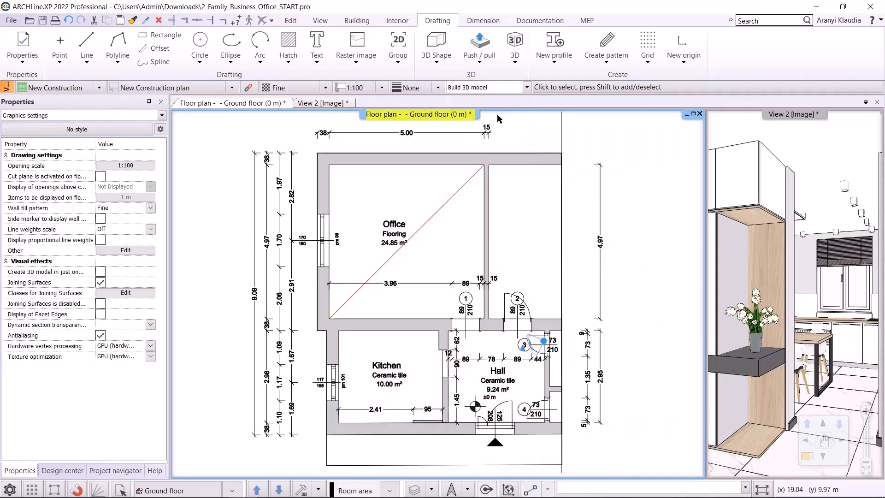
pyautogui.click(527, 87)
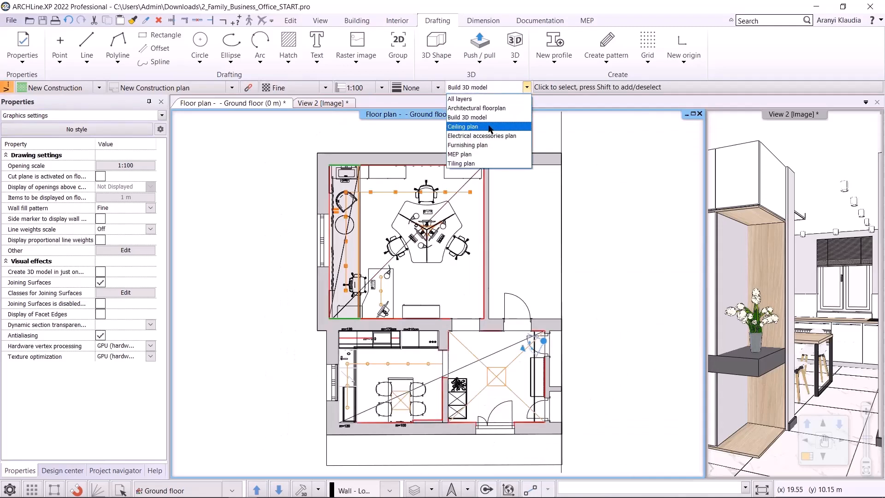
pyautogui.click(490, 128)
pyautogui.click(527, 87)
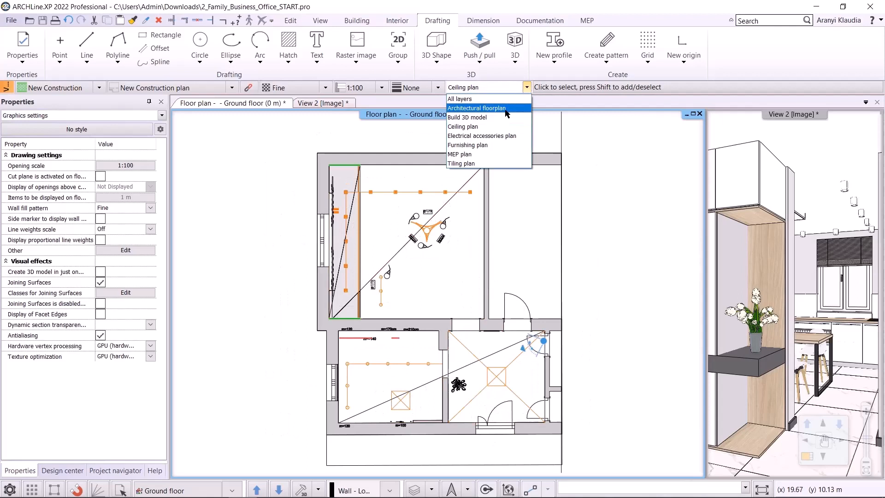
pyautogui.click(483, 135)
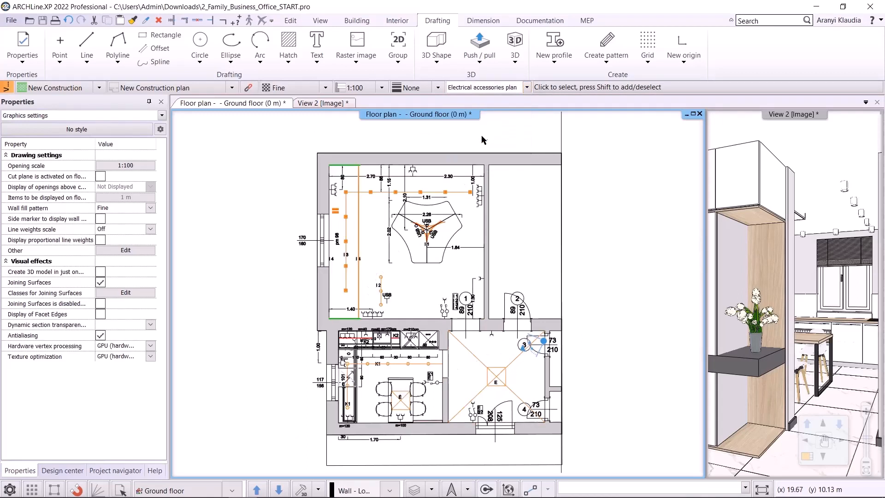
pyautogui.click(527, 88)
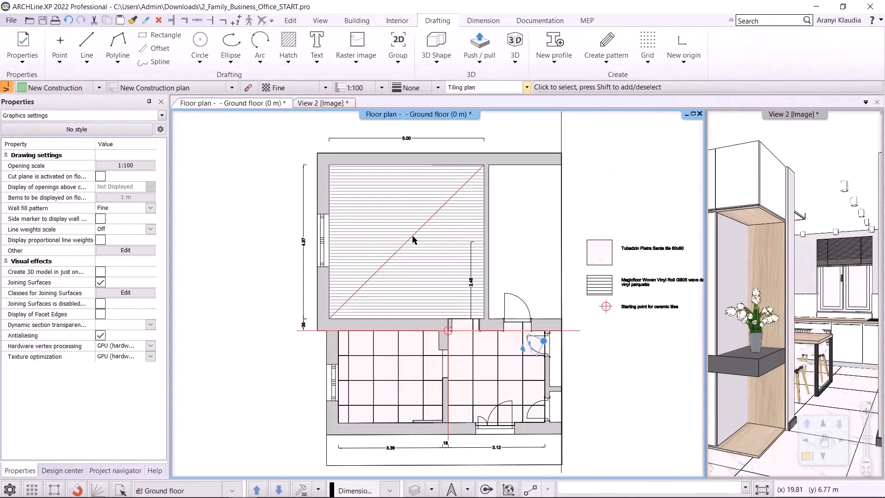
# - Open the Plan documents plot layout from the project's views
pyautogui.click(116, 470)
pyautogui.doubleClick(55, 244)
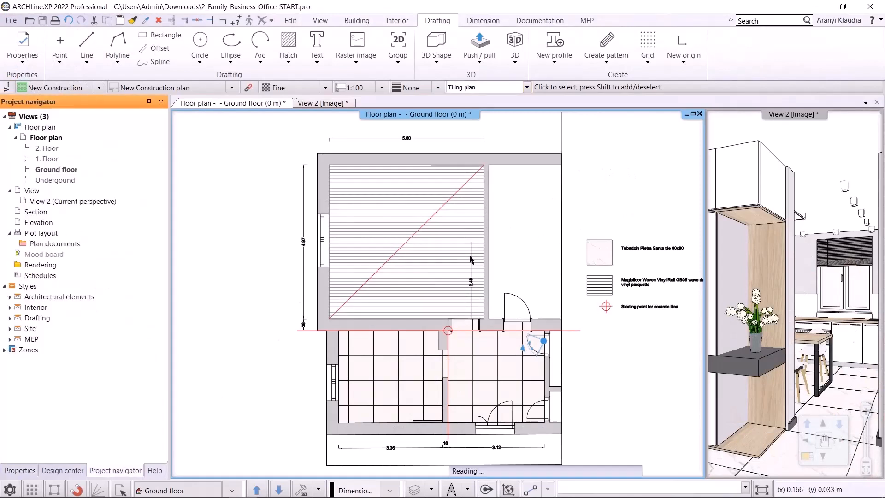
pyautogui.click(807, 457)
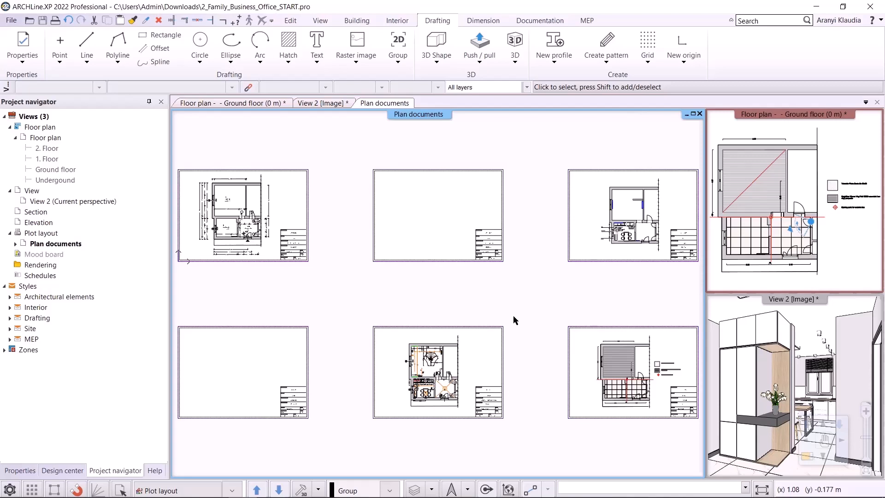
# - Examine the sheets in the plot layout, including the architectural, MEP, electrical and tiling plans and the empty sheets
pyautogui.scroll(3, 252, 218)
pyautogui.moveTo(251, 217); pyautogui.dragTo(362, 310, button='middle')
pyautogui.scroll(2, 362, 310)
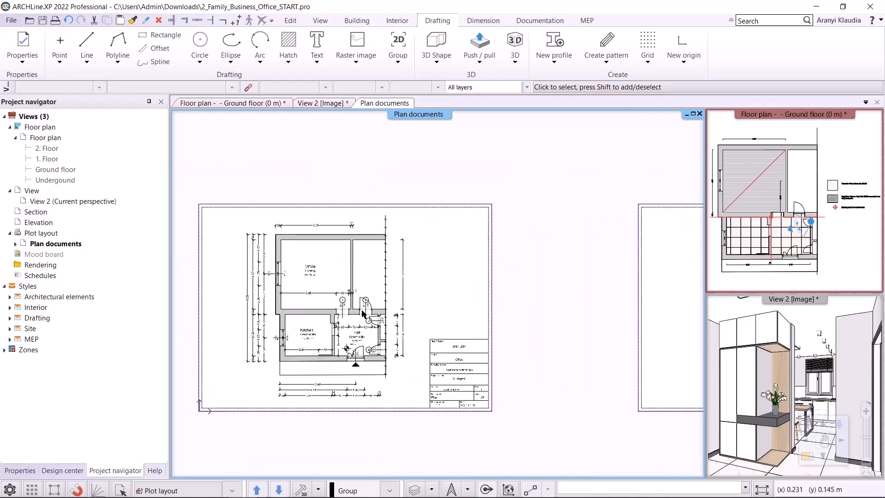
pyautogui.scroll(-3, 540, 371)
pyautogui.moveTo(645, 383); pyautogui.dragTo(313, 400, button='middle')
pyautogui.scroll(4, 597, 373)
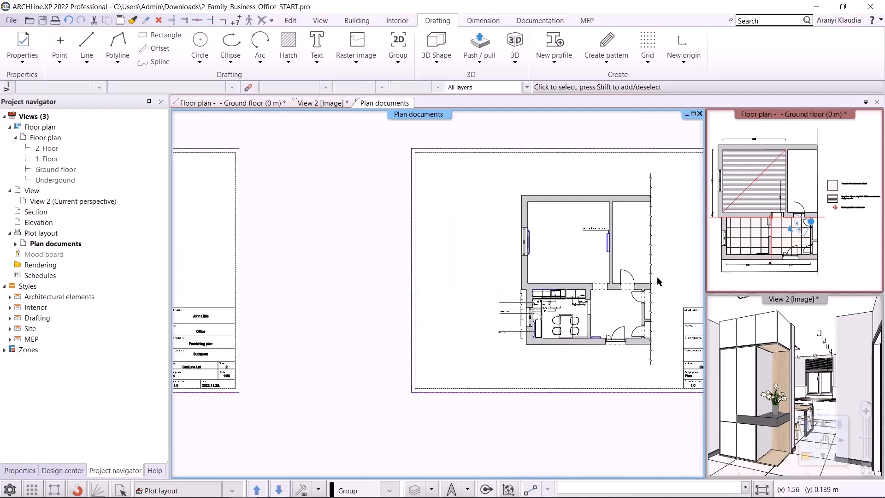
pyautogui.moveTo(659, 281); pyautogui.dragTo(599, 277, button='middle')
pyautogui.scroll(-4, 489, 258)
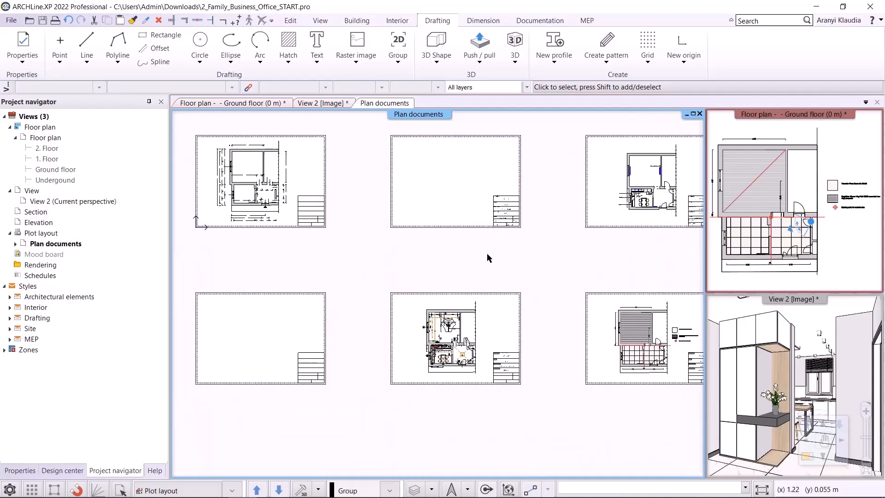
pyautogui.scroll(4, 470, 334)
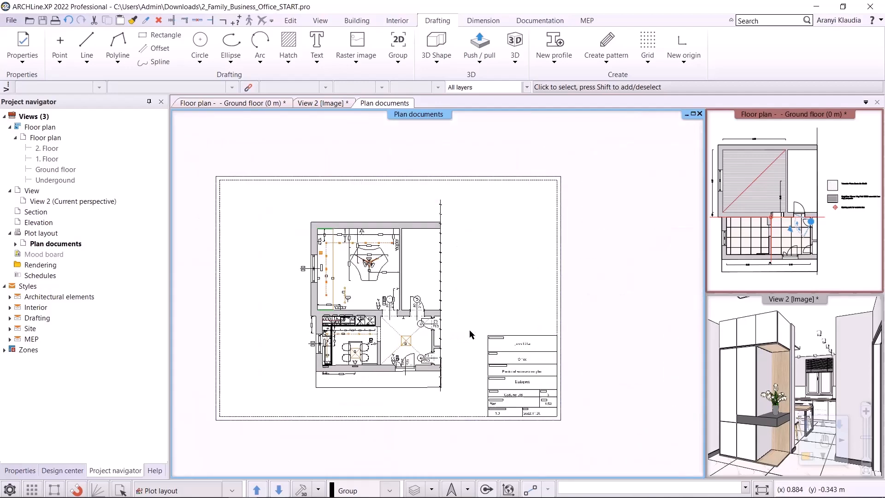
pyautogui.moveTo(622, 362); pyautogui.dragTo(325, 334, button='middle')
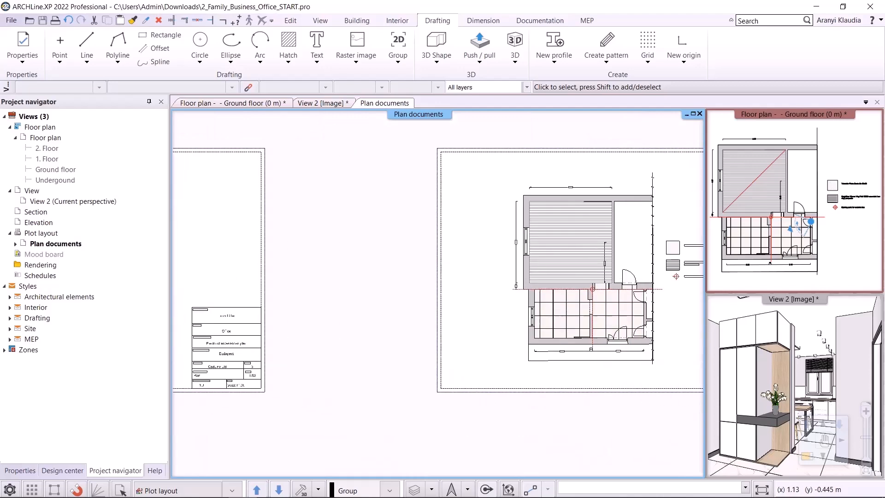
pyautogui.moveTo(588, 288); pyautogui.dragTo(440, 292, button='middle')
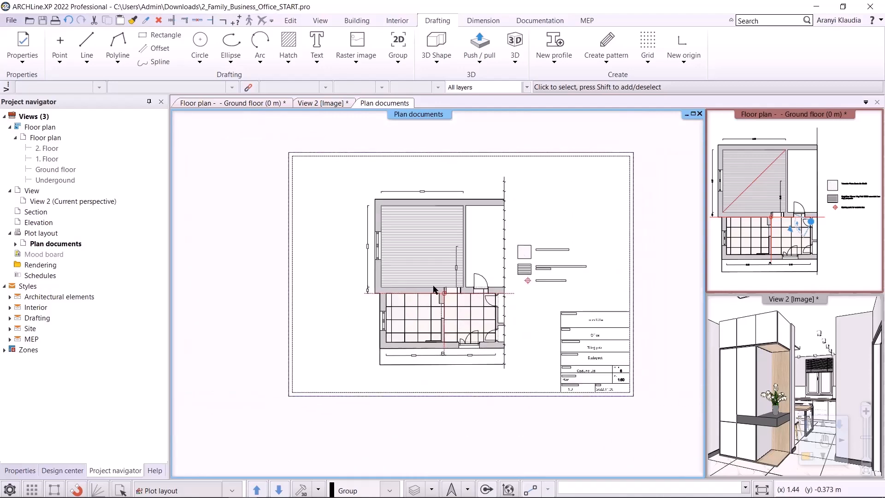
pyautogui.scroll(-5, 426, 280)
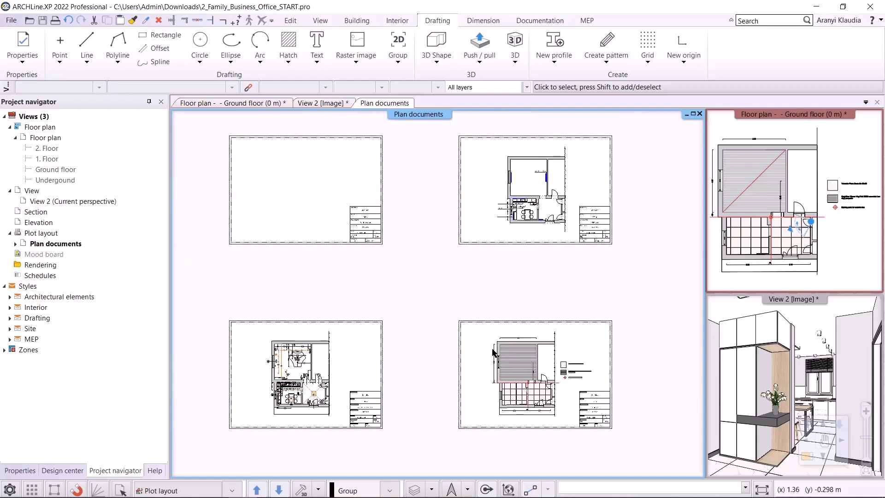
pyautogui.scroll(3, 387, 302)
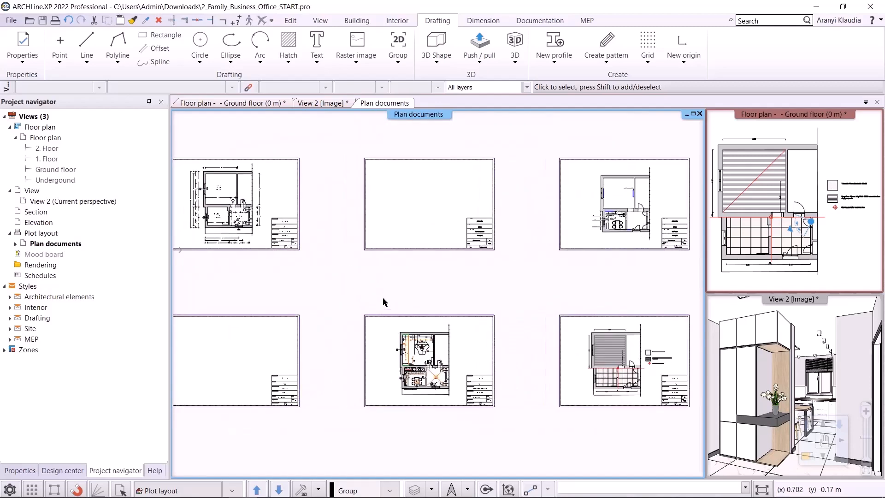
# - Apply the Furnishing plan layer variation to the Ground floor plan and return to the Plan documents layout
pyautogui.click(847, 268)
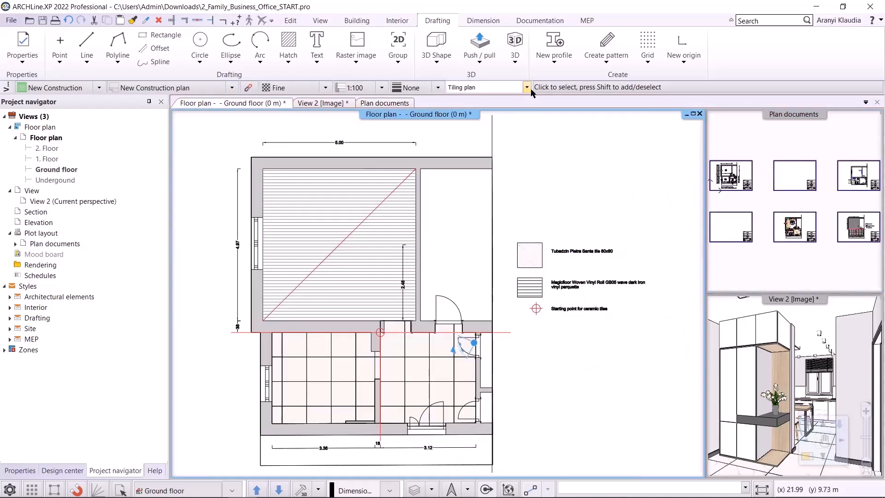
pyautogui.click(531, 89)
pyautogui.click(503, 144)
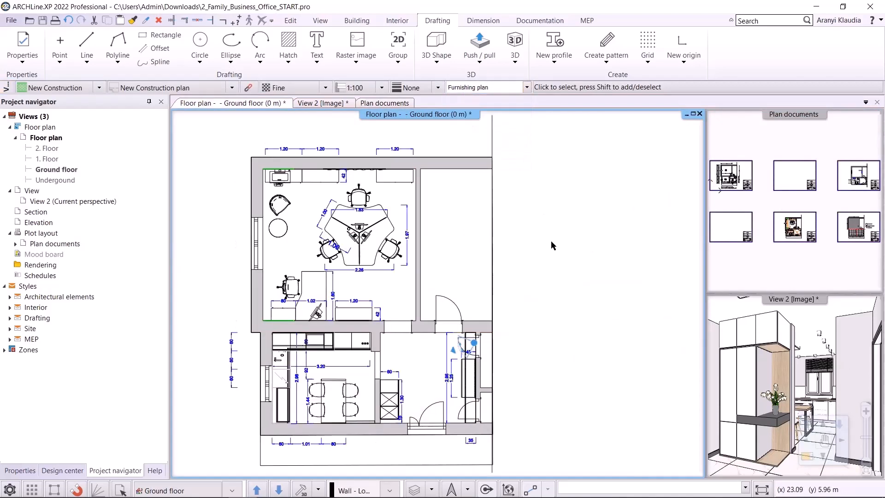
pyautogui.click(729, 276)
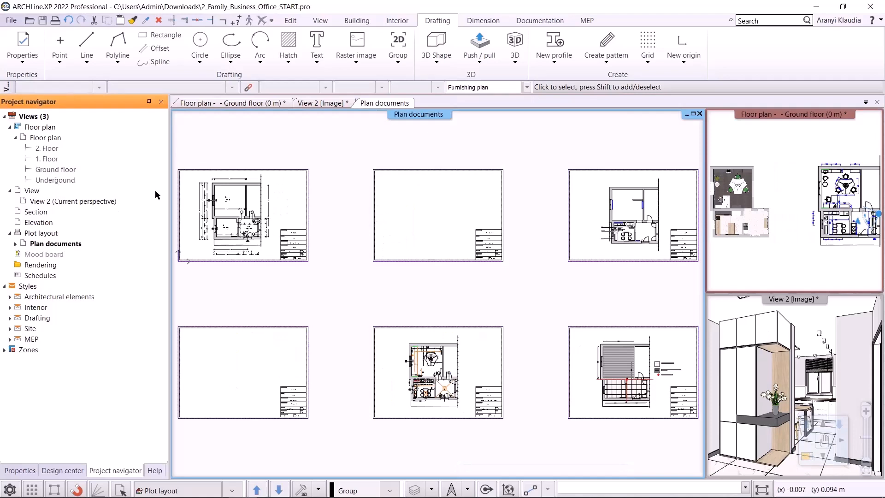
# - Place the Ground floor plan at 1:50 on the empty A2 - Furnishing plan sheet, with its furnished drawing inside the sheet frame
pyautogui.rightClick(426, 222)
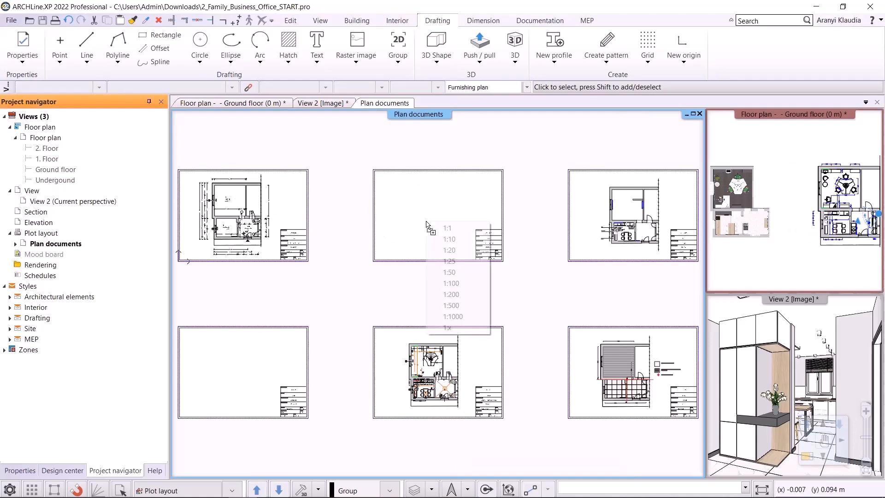
pyautogui.click(464, 272)
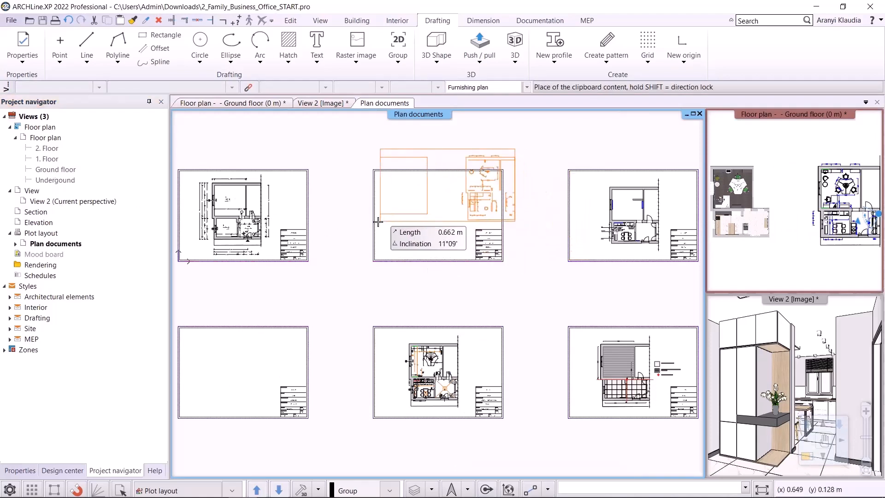
pyautogui.scroll(2, 276, 238)
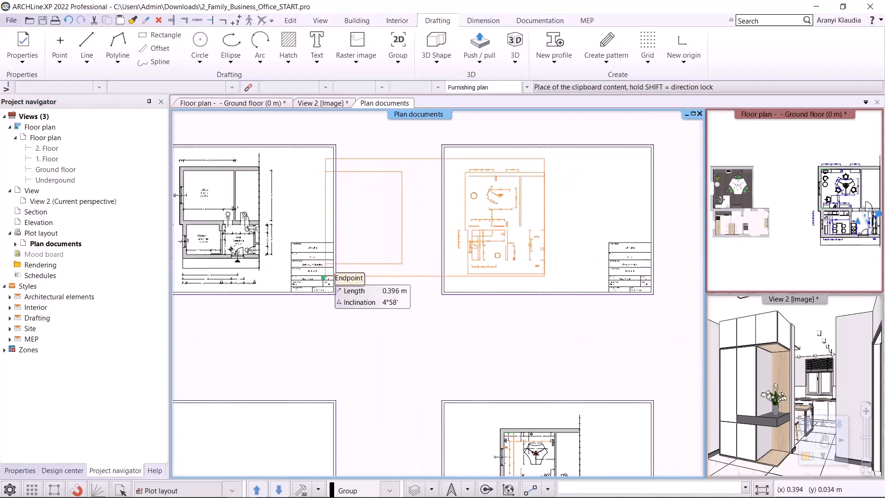
pyautogui.click(324, 278)
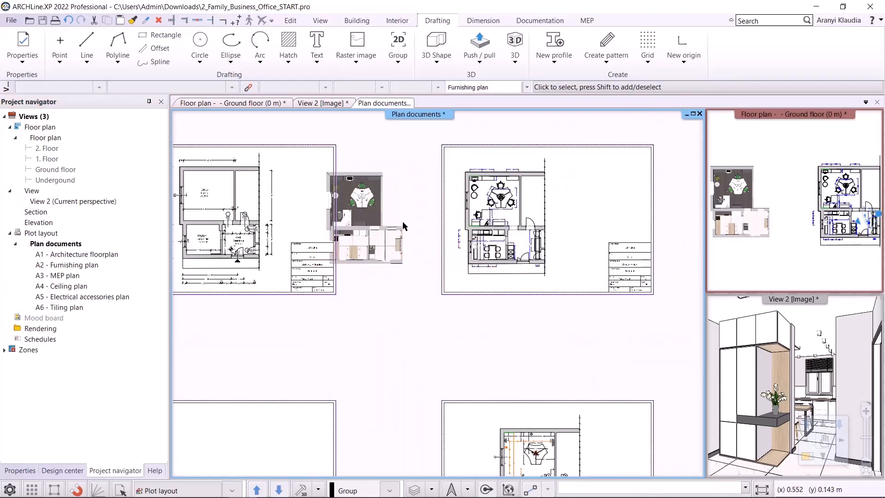
# - Offset the edge of the placed plan's frame inward to crop out the coloured plan image and keep only the furnishing drawing
pyautogui.click(321, 189)
pyautogui.click(323, 187)
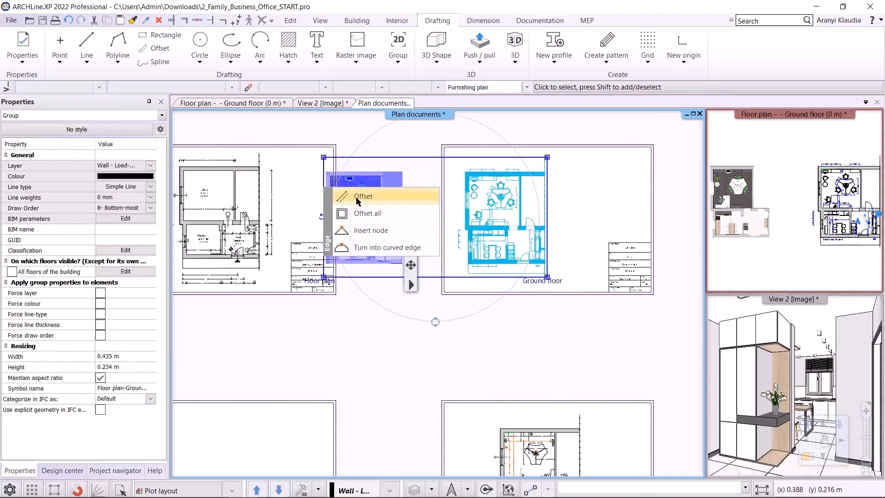
pyautogui.click(356, 196)
pyautogui.press('Escape')
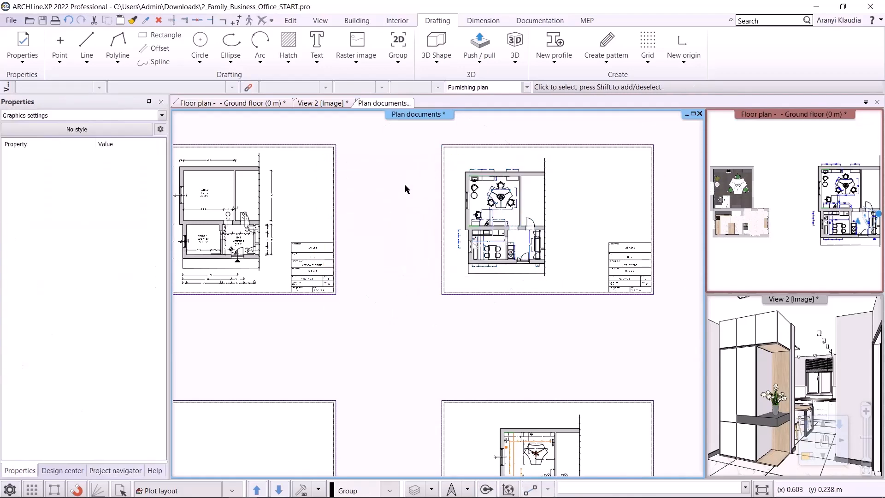
# - Place a second 1:50 copy of the Ground floor plan on the furnishing sheet, with its coloured image beside the first drawing
pyautogui.click(99, 472)
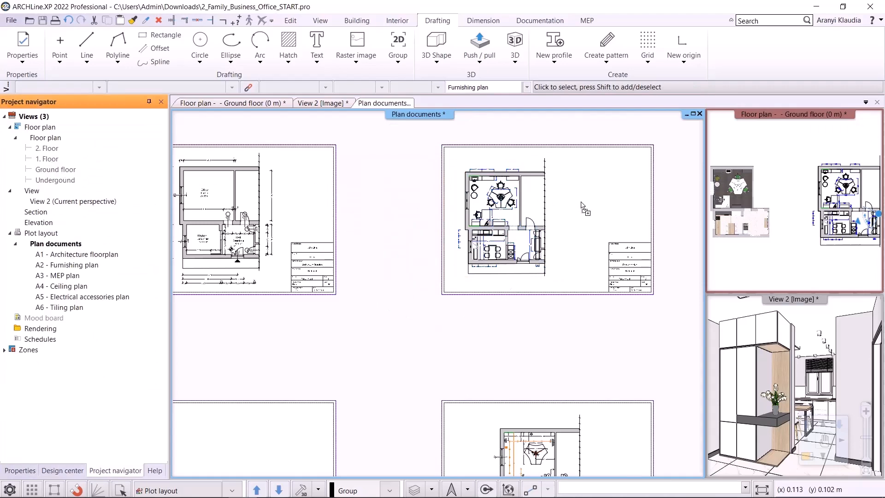
pyautogui.rightClick(583, 202)
pyautogui.click(604, 252)
pyautogui.scroll(3, 461, 230)
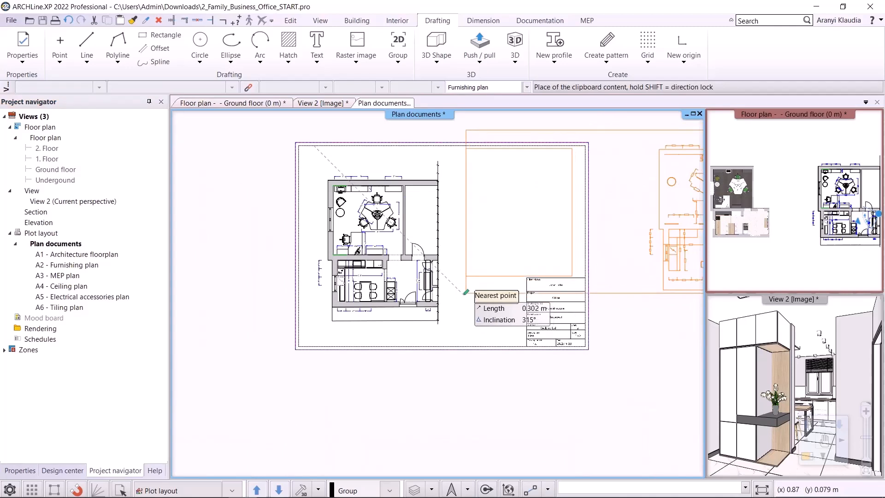
pyautogui.click(463, 294)
# - Offset the opposite edge of the second copy's frame inward to crop out the line drawing and keep only the coloured image
pyautogui.scroll(-3, 504, 269)
pyautogui.click(576, 254)
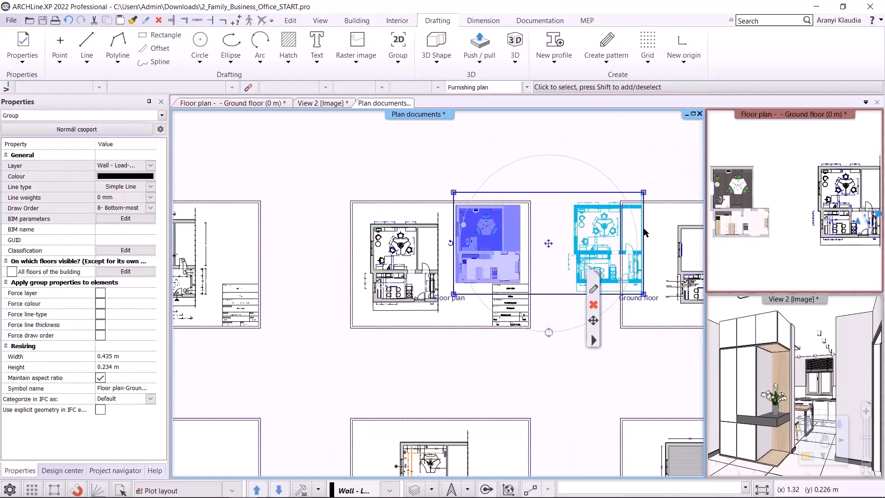
pyautogui.rightClick(644, 233)
pyautogui.click(676, 230)
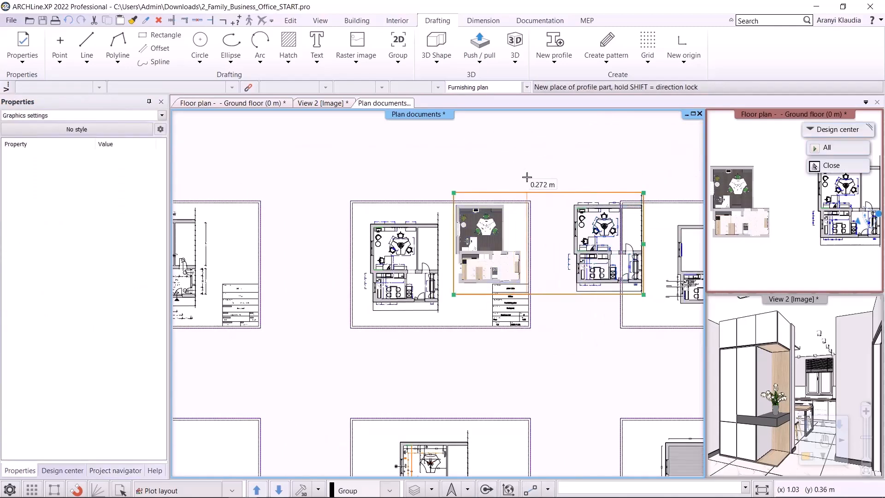
pyautogui.click(517, 204)
pyautogui.scroll(3, 459, 254)
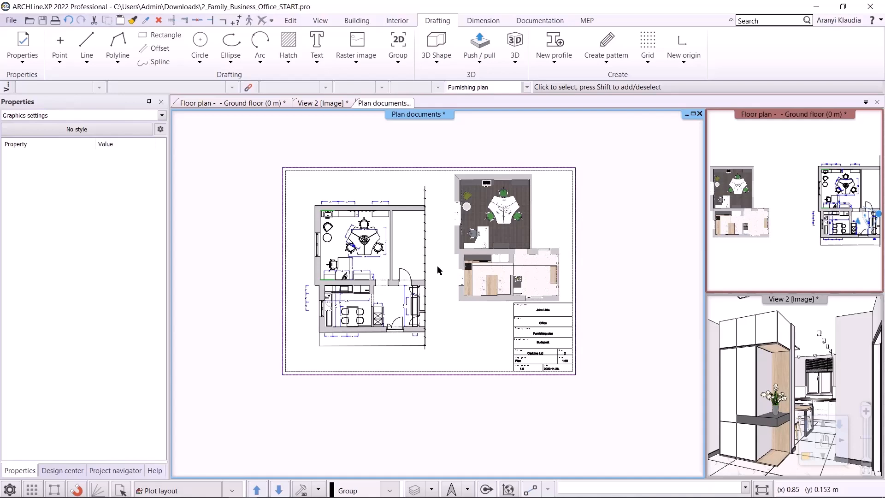
# - Apply the Ceiling plan layer variation to the Ground floor plan and return to the Plan documents layout
pyautogui.scroll(-5, 439, 289)
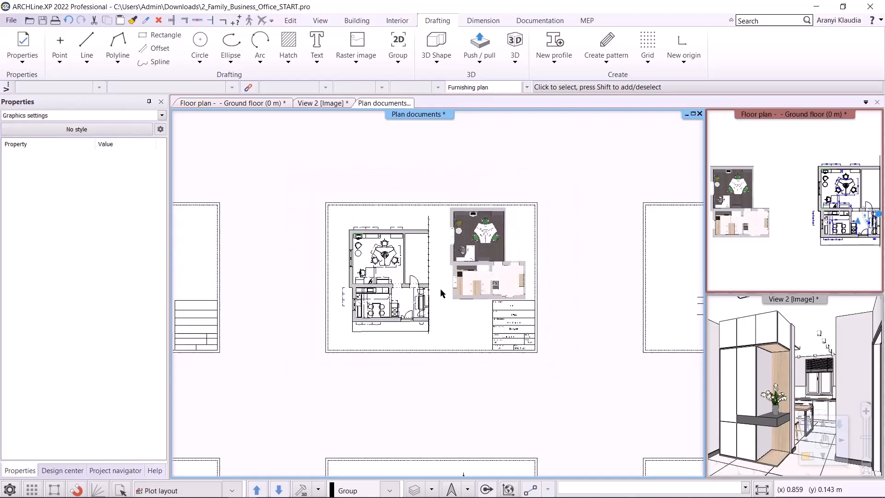
pyautogui.moveTo(426, 315); pyautogui.dragTo(560, 182, button='middle')
pyautogui.scroll(6, 347, 320)
pyautogui.moveTo(554, 323); pyautogui.dragTo(464, 367, button='middle')
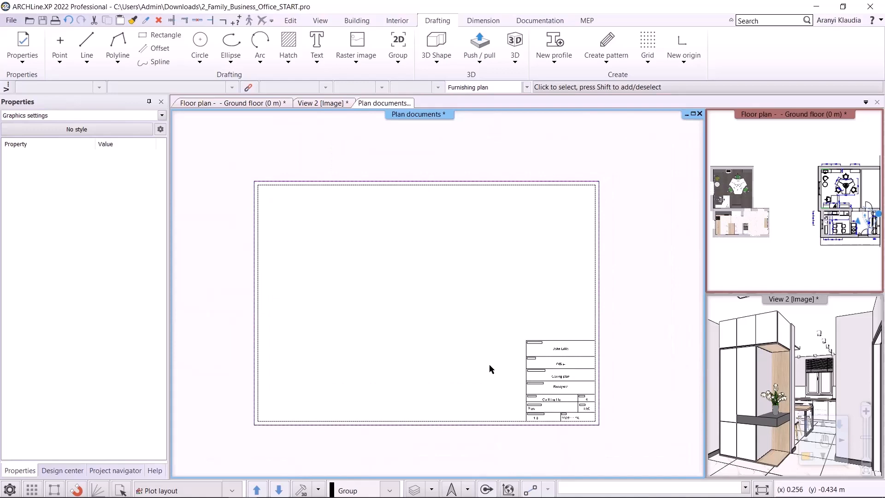
pyautogui.click(778, 262)
pyautogui.click(806, 457)
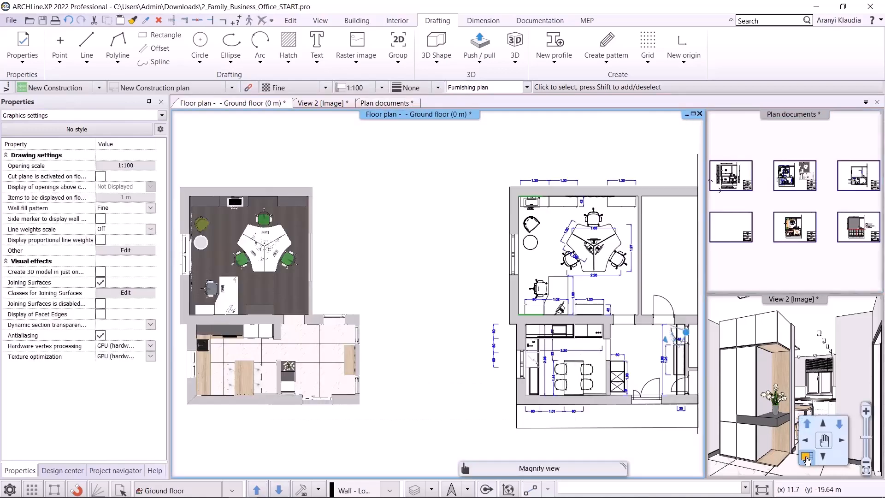
pyautogui.click(525, 88)
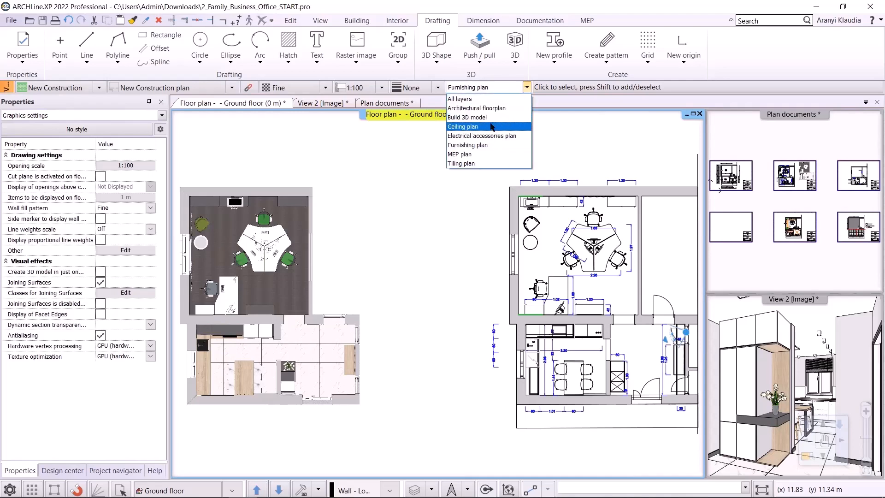
pyautogui.click(464, 127)
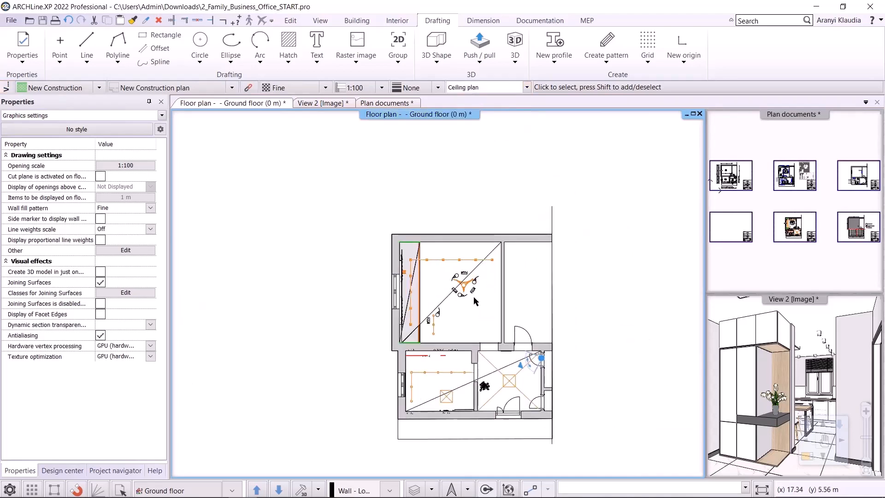
pyautogui.click(756, 247)
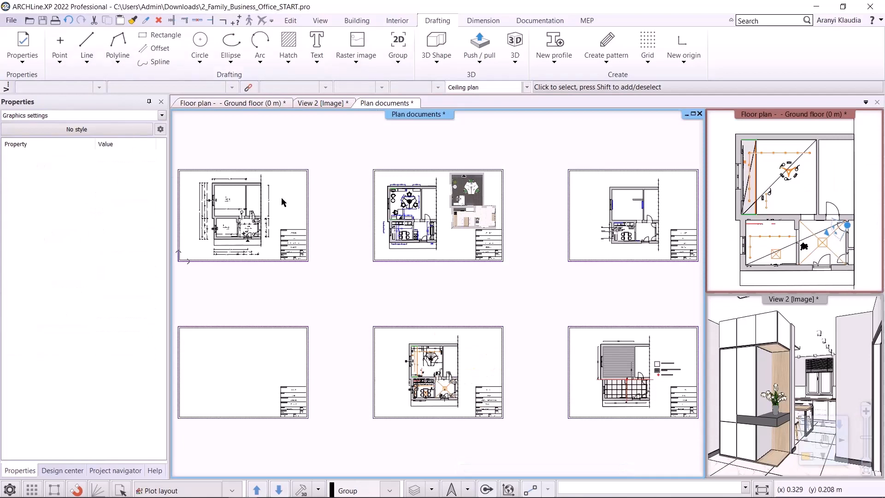
# - Place the Ground floor plan on the empty A4 - Ceiling plan sheet
pyautogui.click(106, 470)
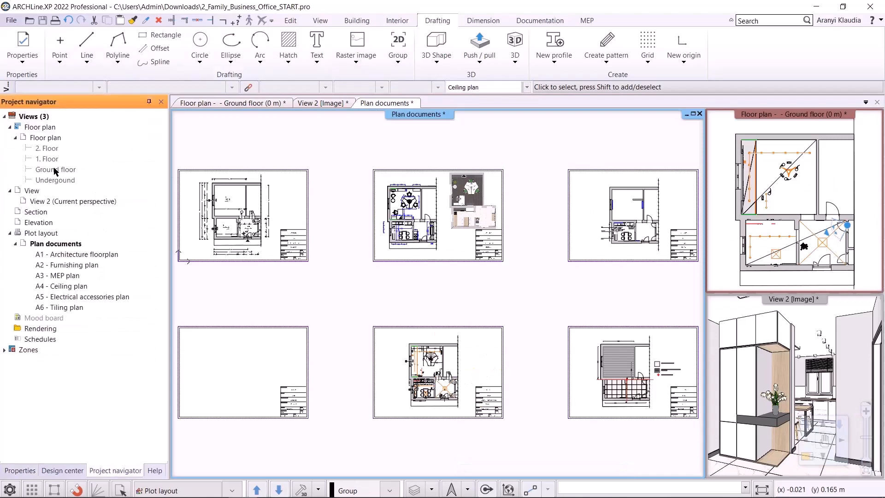
pyautogui.hotkey('ctrl', 'v')
pyautogui.click(237, 429)
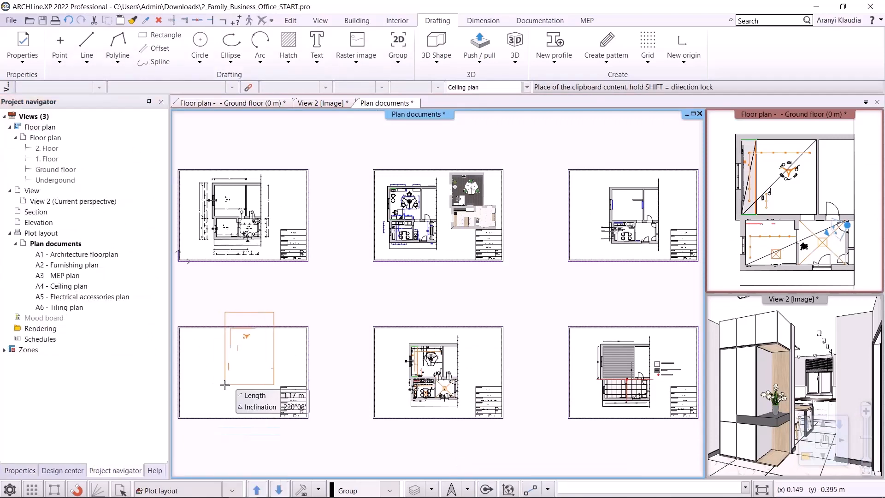
pyautogui.click(213, 406)
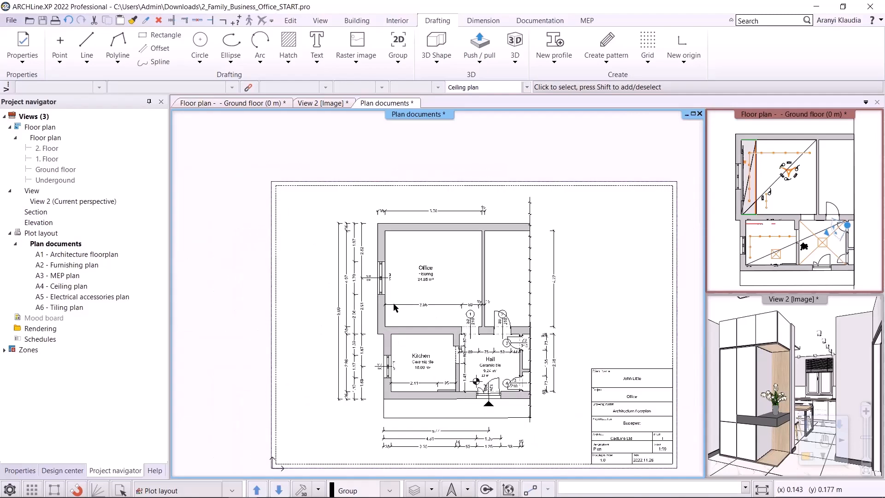
# - Open the plot settings of the architectural floor plan on sheet A1, review its layer states and accept the settings
pyautogui.scroll(3, 394, 308)
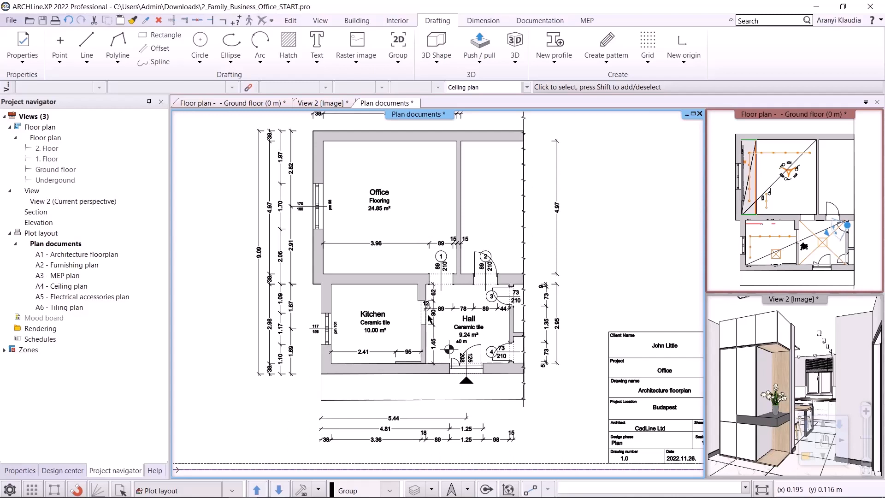
pyautogui.click(429, 318)
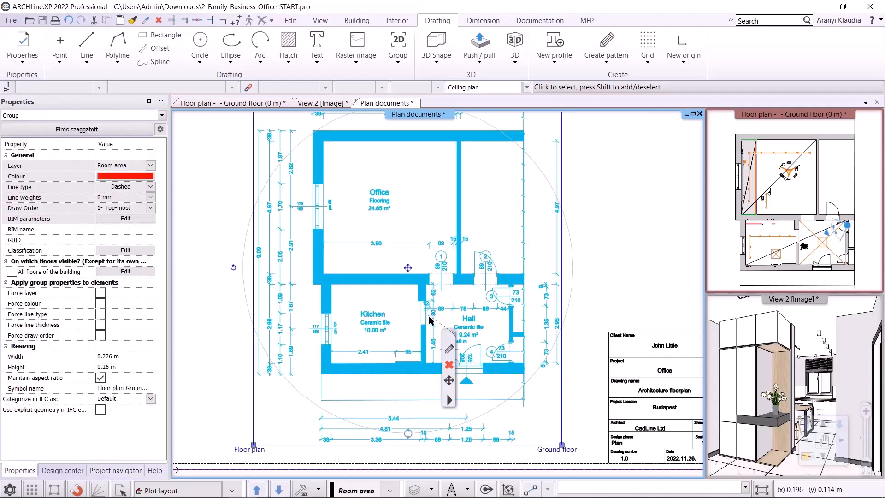
pyautogui.click(449, 349)
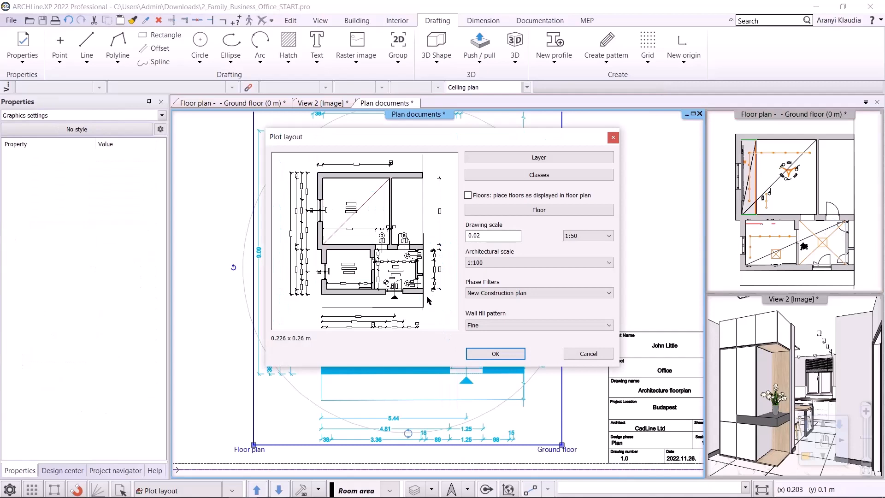
pyautogui.click(539, 157)
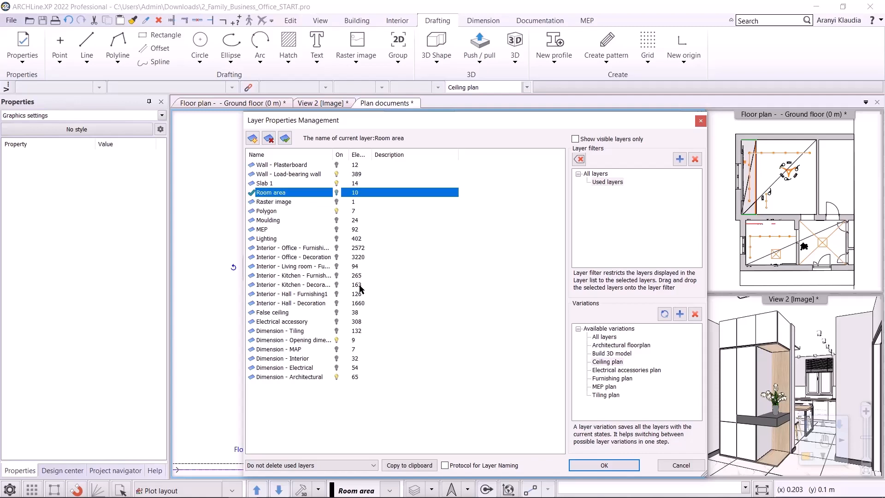
pyautogui.click(600, 467)
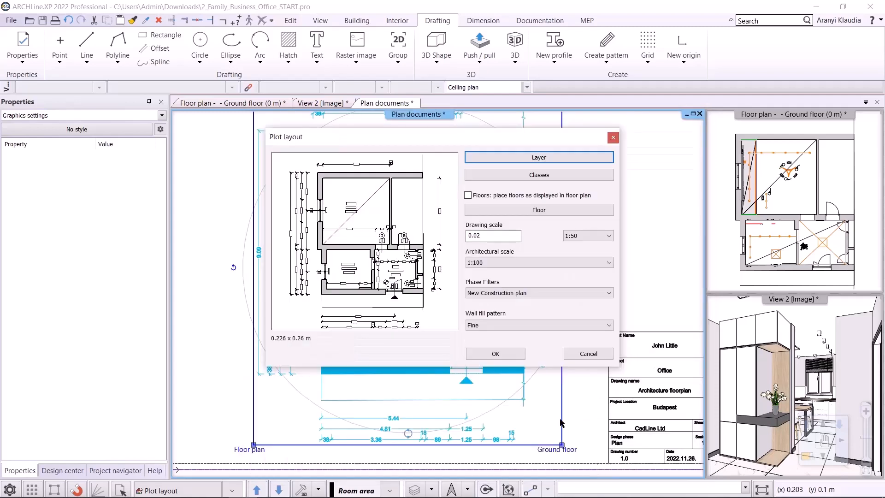
pyautogui.click(521, 353)
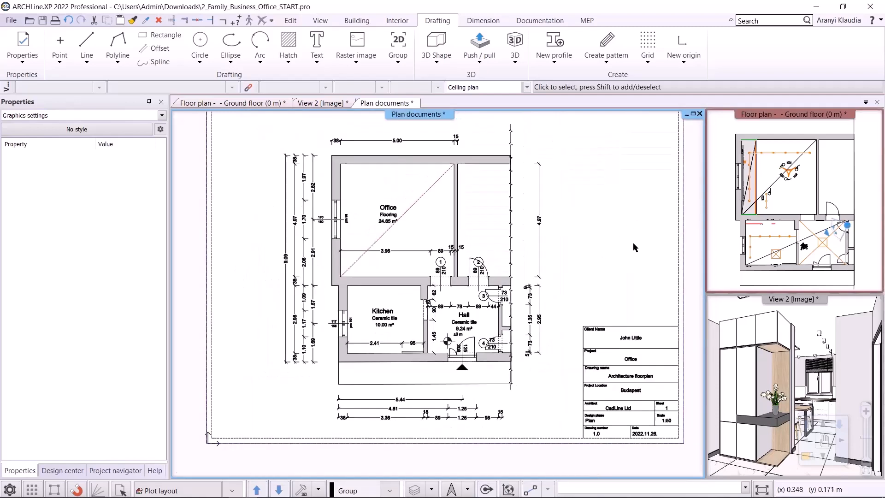
# - Switch the Ground floor plan back to the Furnishing plan layer variation and bring the Plan documents layout into the main view
pyautogui.click(792, 280)
pyautogui.click(806, 456)
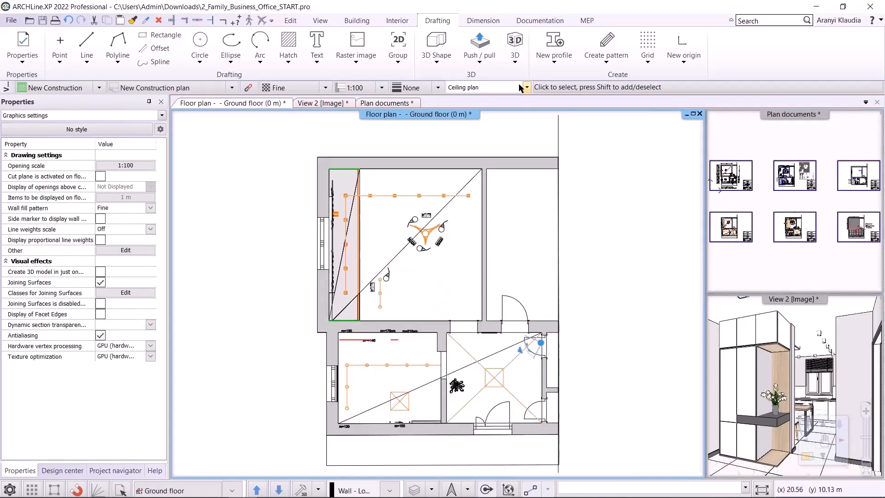
pyautogui.click(528, 88)
pyautogui.click(468, 145)
pyautogui.click(784, 268)
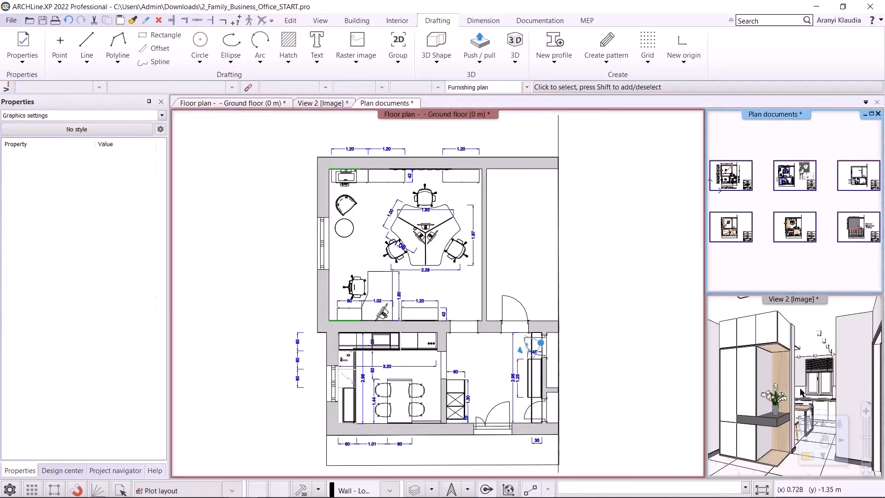
pyautogui.click(807, 455)
# - Recheck the layer states stored in the placed architectural floor plan, closing its settings without changes
pyautogui.scroll(3, 349, 198)
pyautogui.click(359, 293)
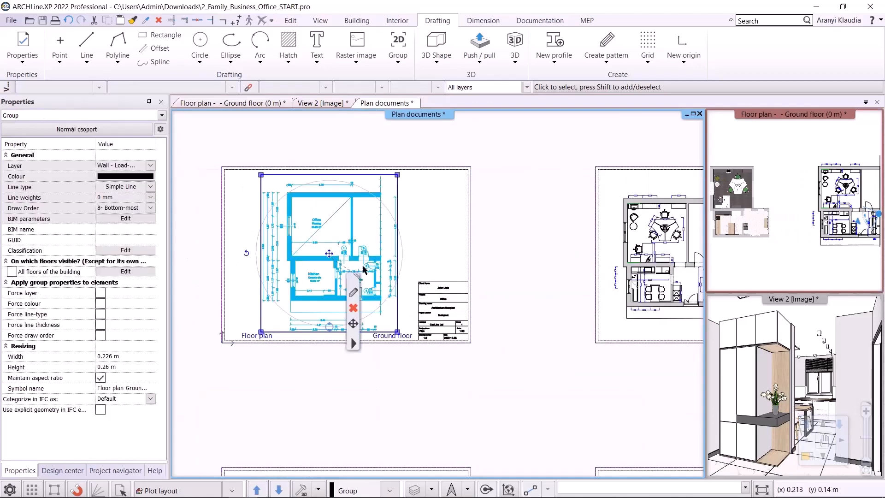
pyautogui.click(355, 292)
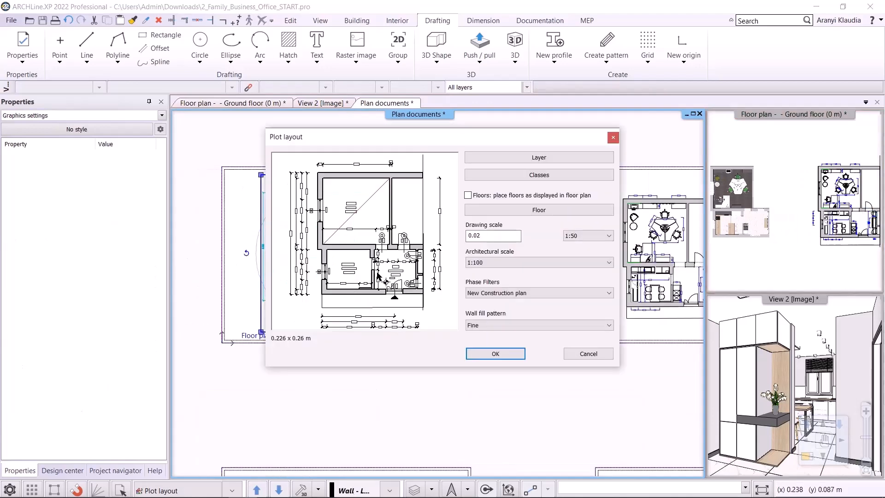
pyautogui.click(550, 157)
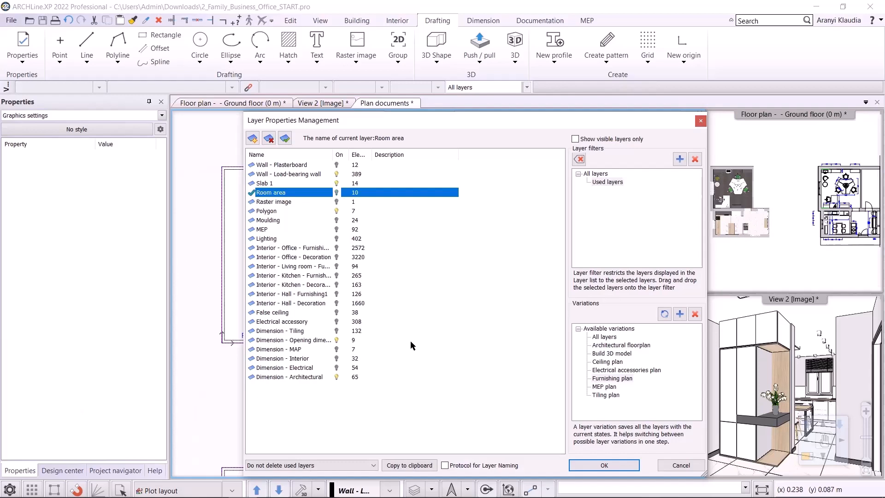
pyautogui.click(666, 464)
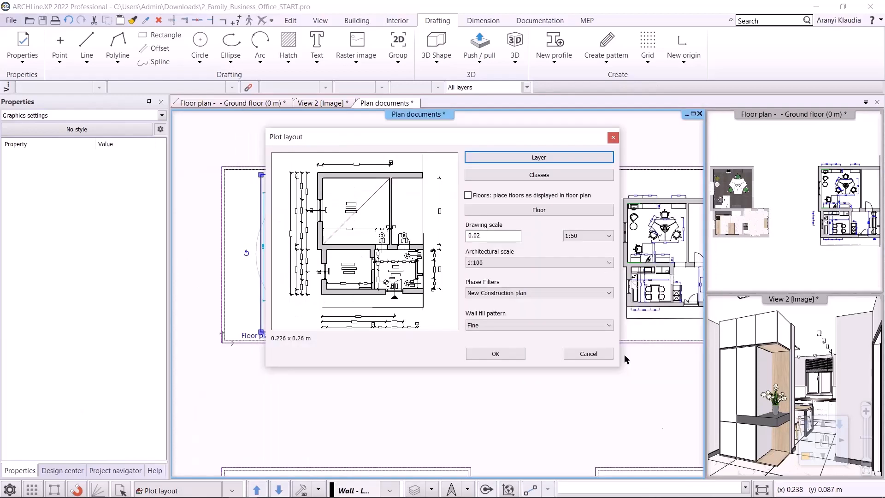
pyautogui.click(612, 135)
# - Open Layer Properties Management for the plot layout and filter the layer list to Used layers
pyautogui.scroll(-7, 618, 274)
pyautogui.scroll(2, 586, 280)
pyautogui.moveTo(558, 292); pyautogui.dragTo(562, 239, button='middle')
pyautogui.scroll(1, 537, 262)
pyautogui.moveTo(536, 266); pyautogui.dragTo(553, 246, button='middle')
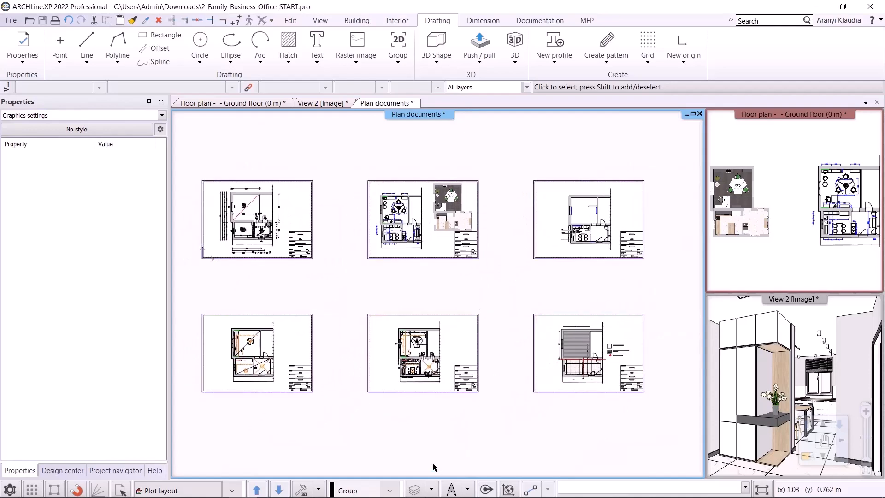
pyautogui.click(431, 490)
pyautogui.click(449, 409)
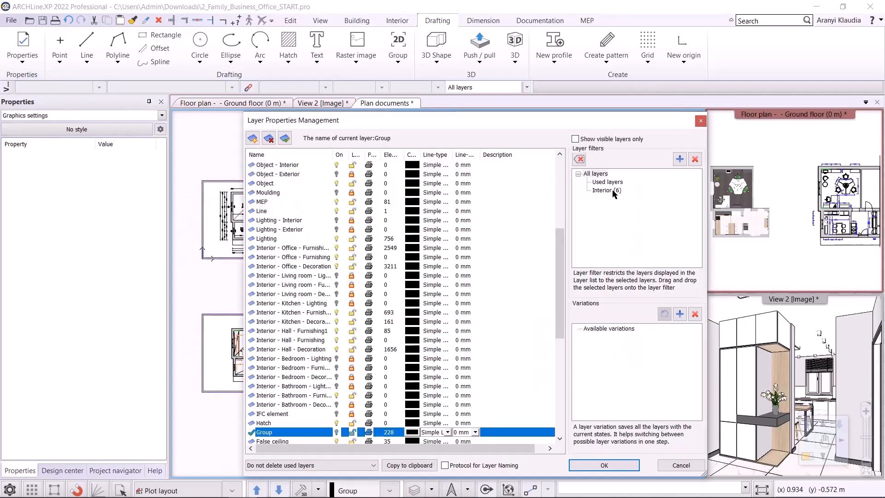
pyautogui.click(607, 182)
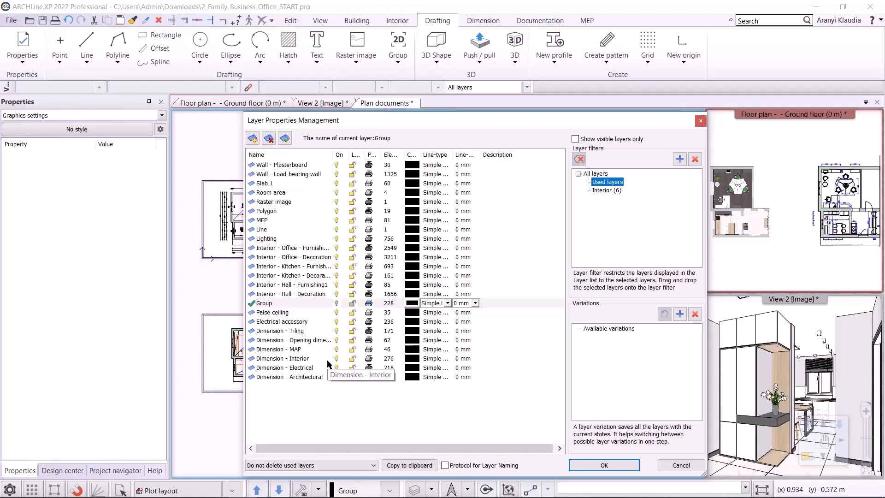
# - Exclude the Office, Kitchen and Hall interior furnishing layers from printing and accept the layer settings
pyautogui.click(351, 284)
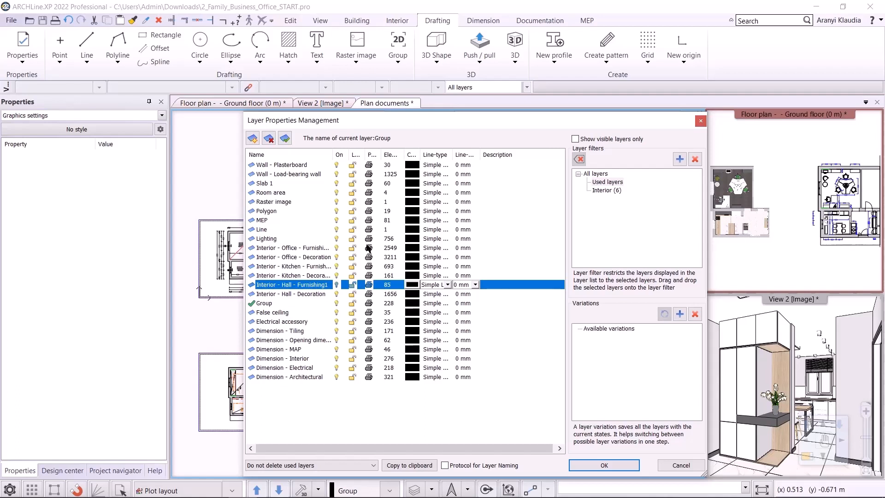
pyautogui.click(371, 249)
pyautogui.click(369, 267)
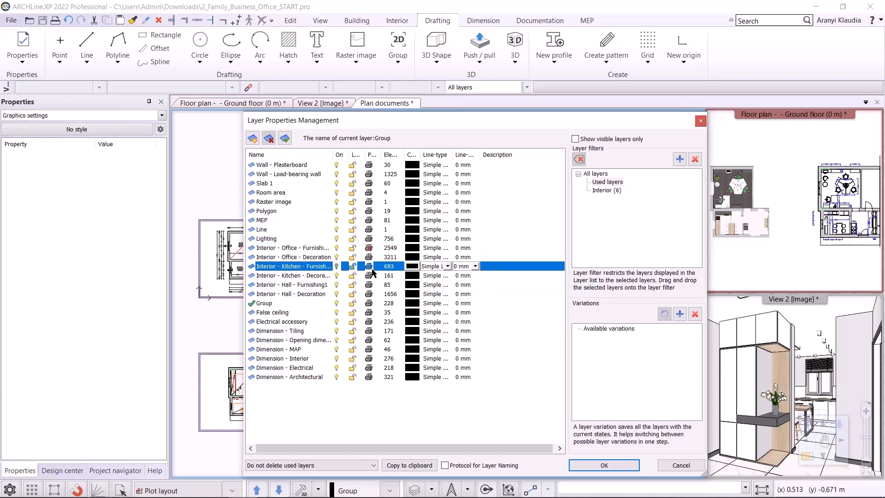
pyautogui.click(371, 285)
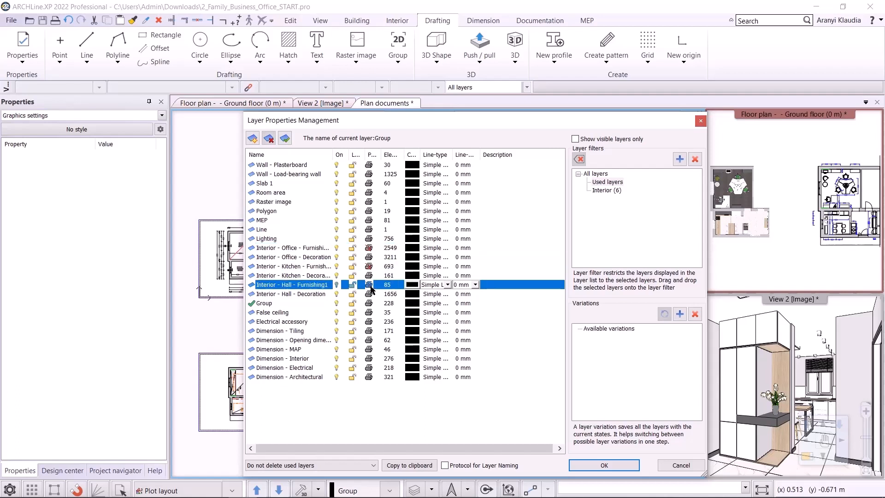
pyautogui.click(592, 466)
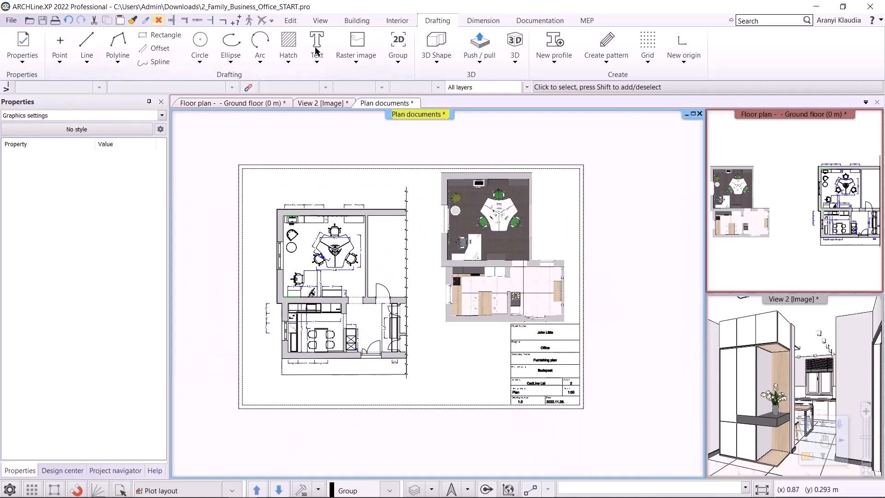
# - Set up Print to PDF with a view window around the full A2 Furnishing plan sheet and accept the print settings
pyautogui.click(540, 20)
pyautogui.click(19, 56)
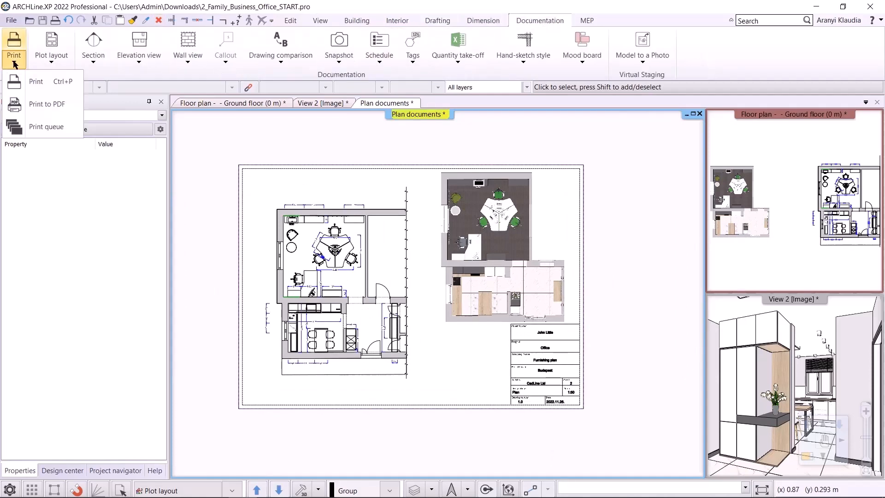
pyautogui.click(32, 104)
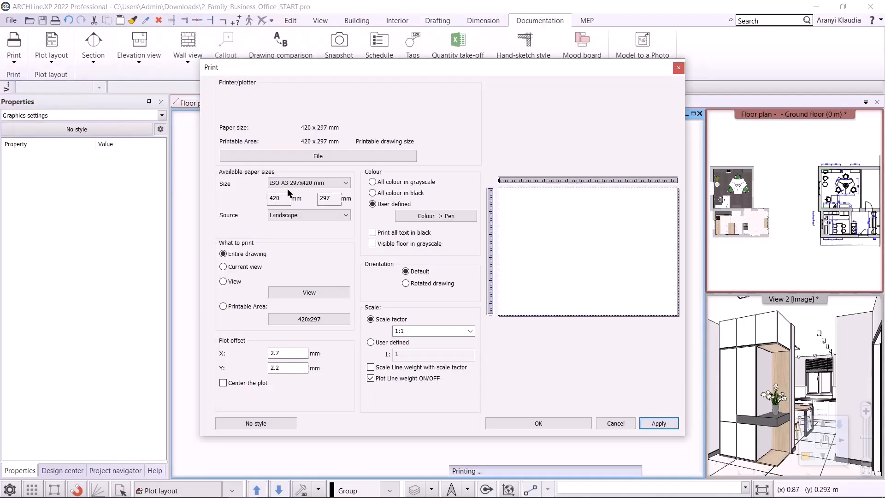
pyautogui.click(304, 294)
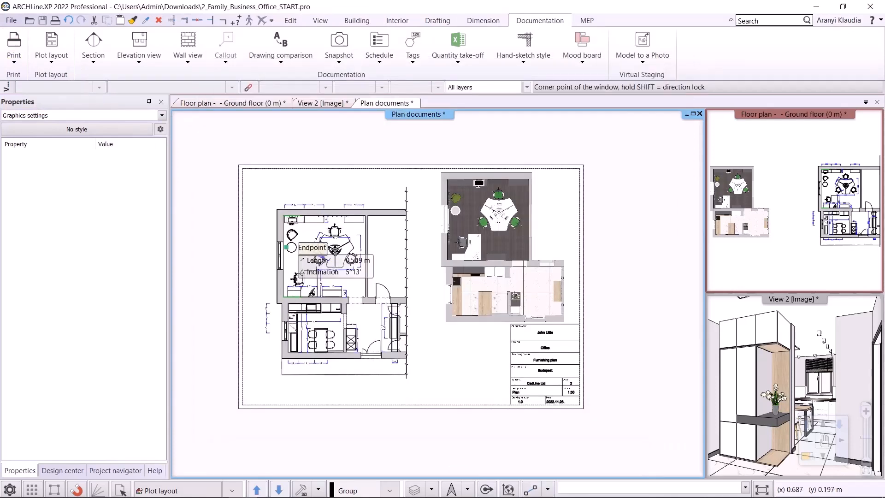
pyautogui.click(239, 165)
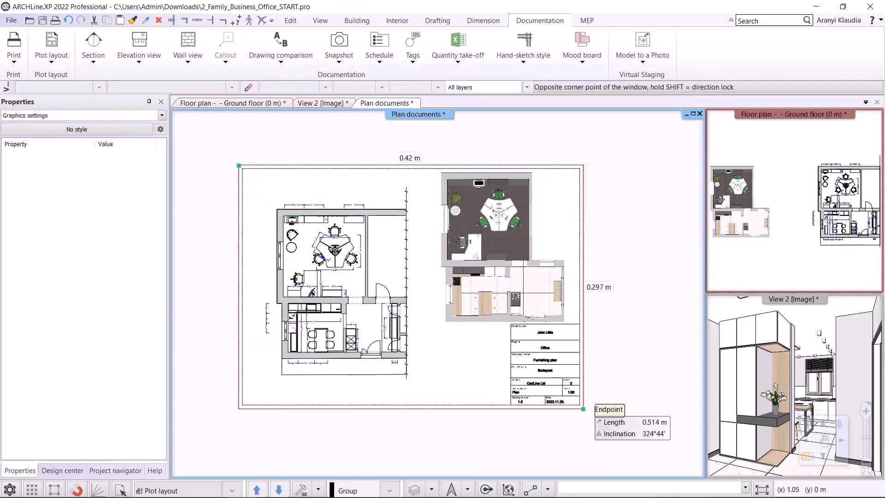
pyautogui.click(593, 418)
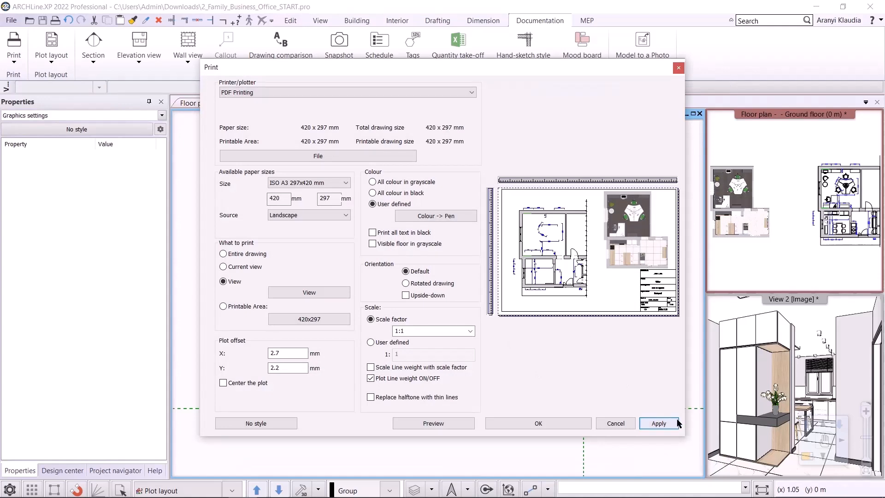
pyautogui.click(538, 423)
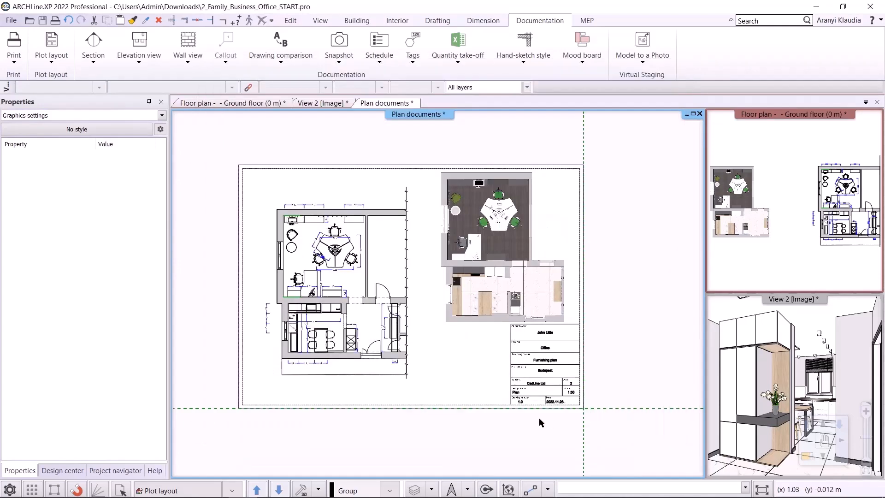
# - Make the Office, Kitchen and Hall interior furnishing layers printable again in the layer manager and accept the settings
pyautogui.click(431, 489)
pyautogui.click(450, 403)
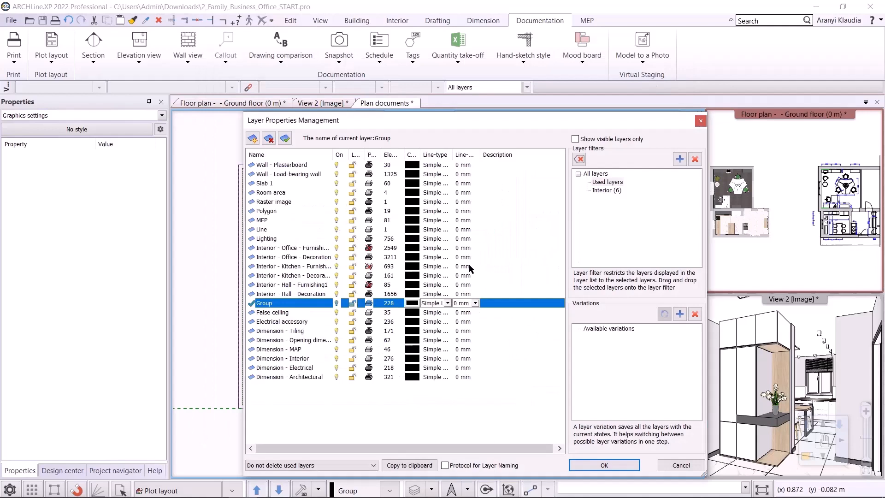
pyautogui.click(371, 249)
pyautogui.click(372, 267)
pyautogui.click(371, 285)
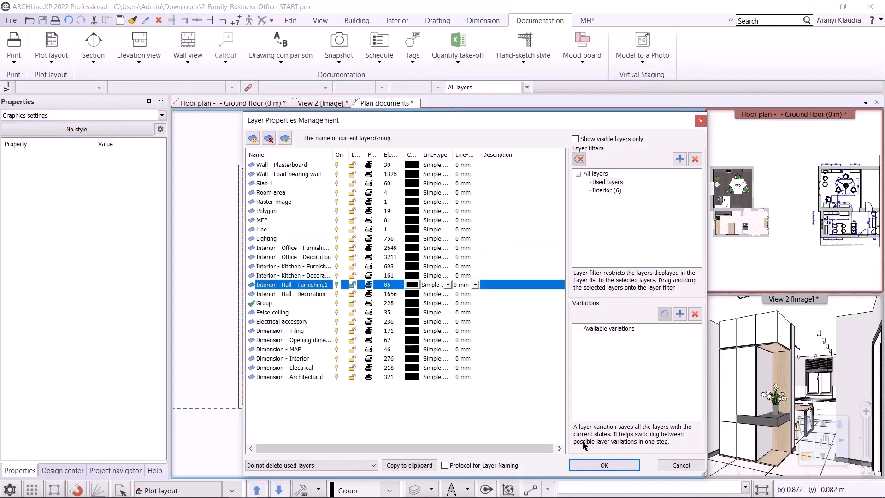
pyautogui.click(596, 467)
# - Open the print queue and add the whole Plan documents plot layout with all of its sheets
pyautogui.scroll(-5, 504, 369)
pyautogui.scroll(3, 476, 328)
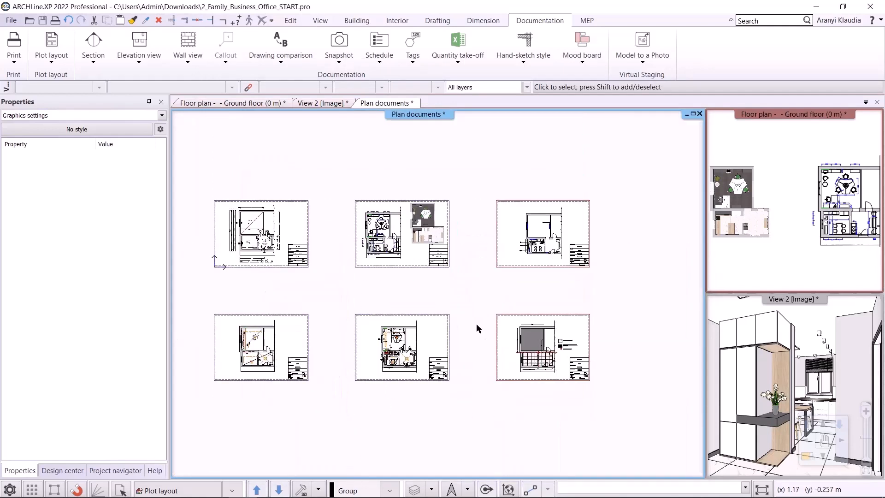
pyautogui.scroll(-2, 427, 234)
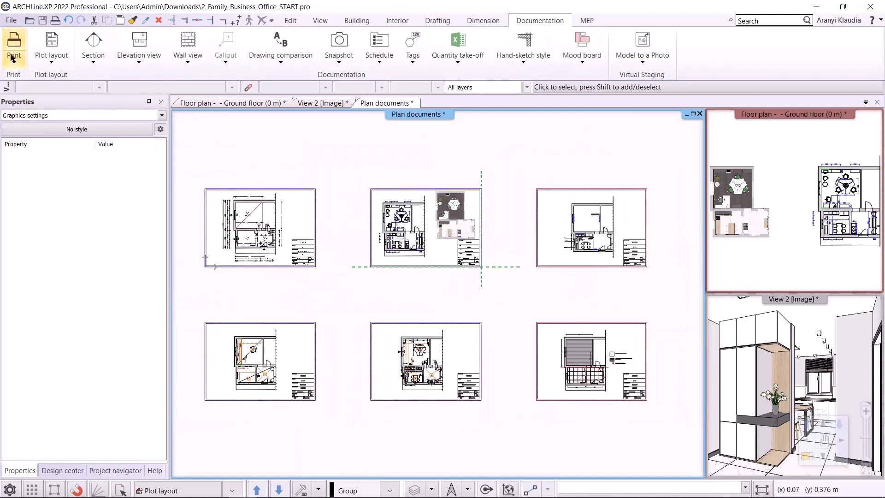
pyautogui.click(14, 59)
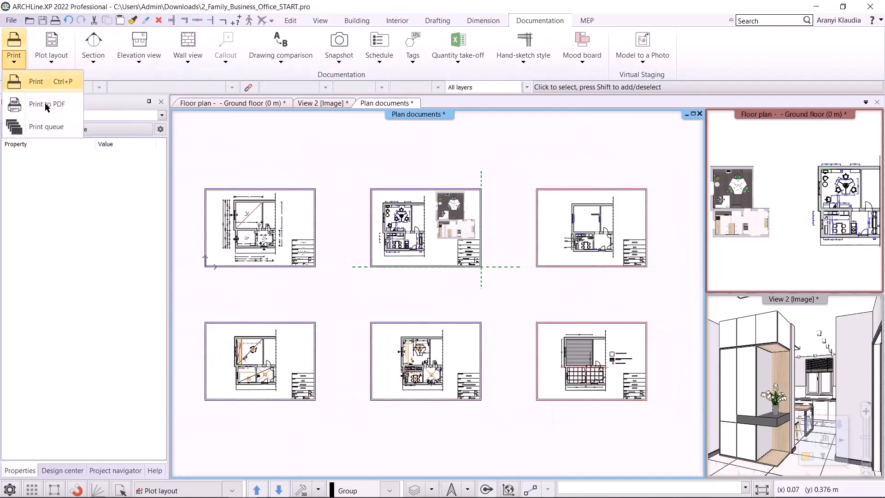
pyautogui.click(50, 127)
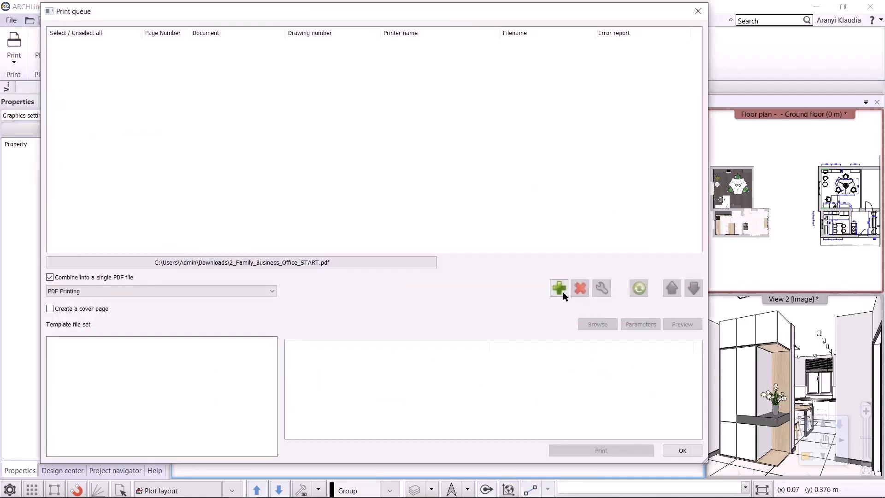
pyautogui.click(560, 288)
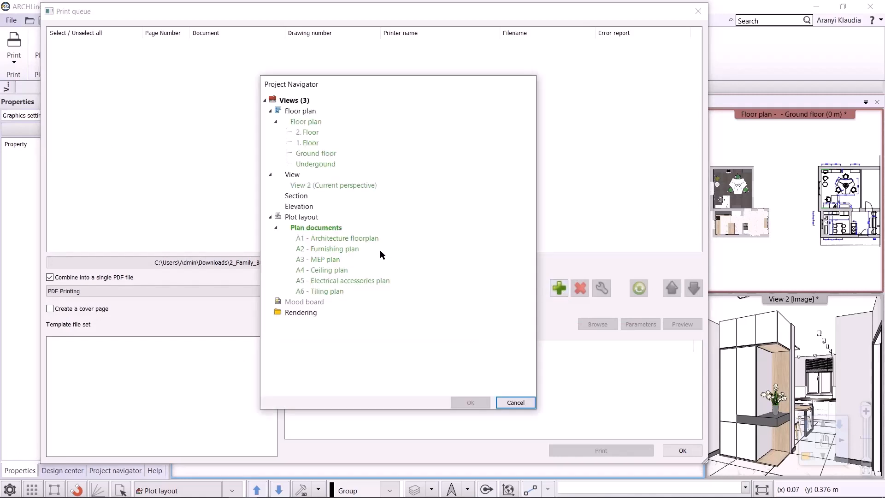
pyautogui.doubleClick(323, 228)
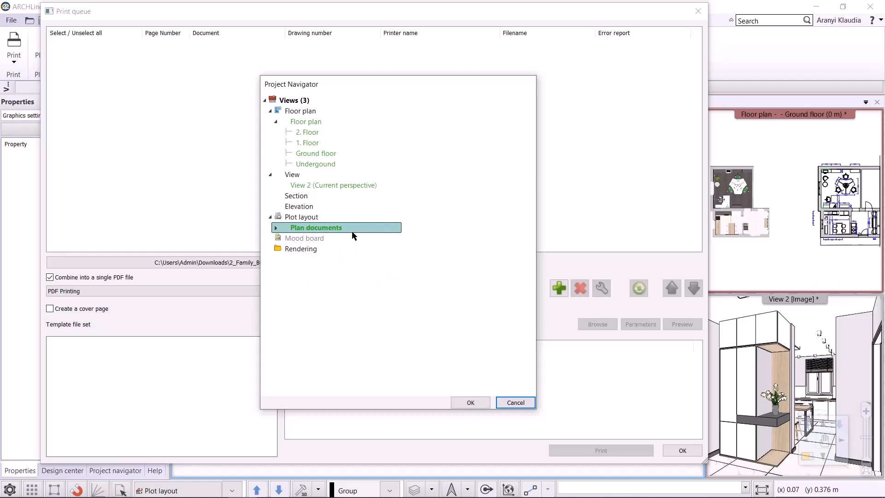
pyautogui.click(470, 403)
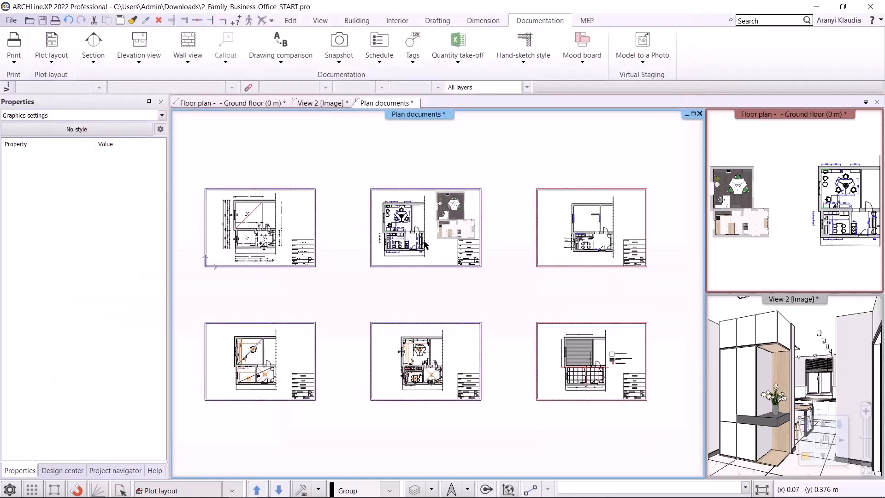
# - Set the print output file to Documents in the Interiordesign folder on drive D and apply the print settings
pyautogui.click(374, 158)
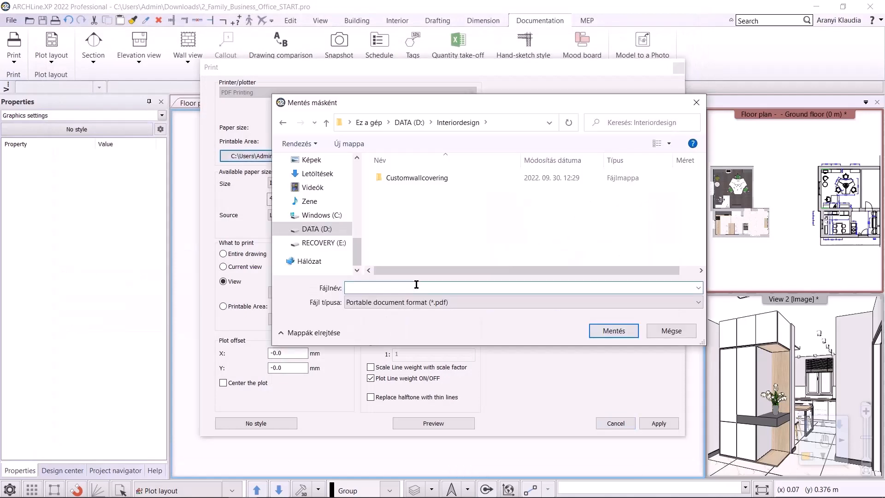
pyautogui.write('Documents')
pyautogui.press('Return')
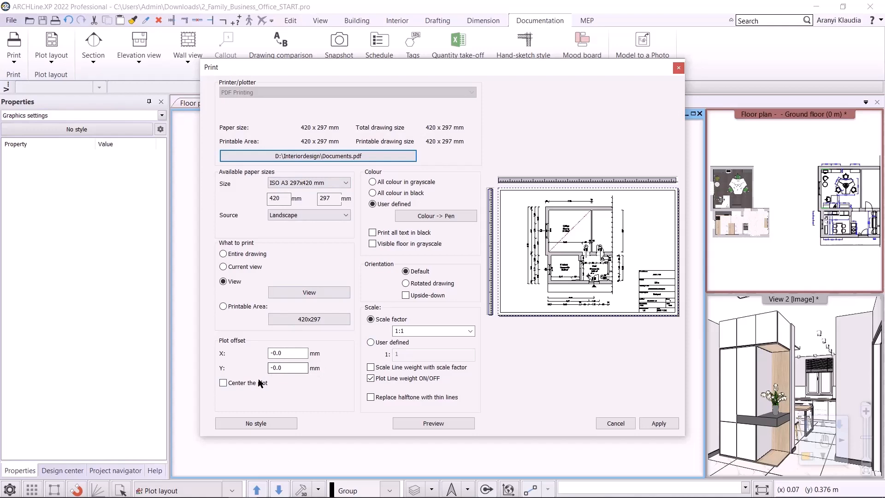
pyautogui.click(659, 423)
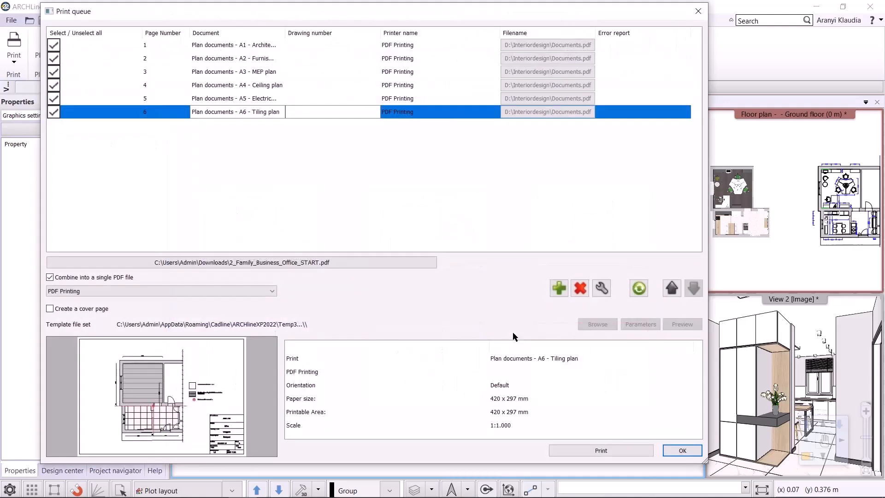
# - Widen the print queue's Document column and set the combined PDF's output file to documents.pdf in the Interiordesign folder
pyautogui.moveTo(286, 33); pyautogui.dragTo(340, 33)
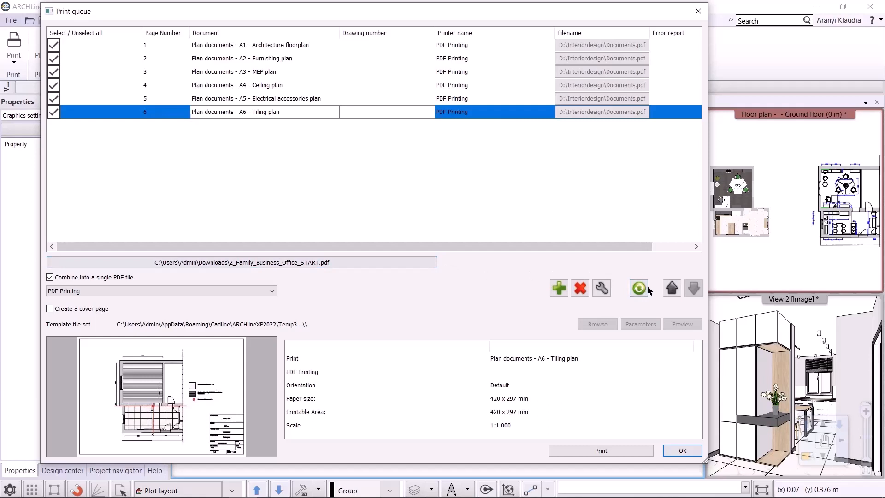
pyautogui.click(672, 288)
pyautogui.click(693, 288)
pyautogui.click(226, 263)
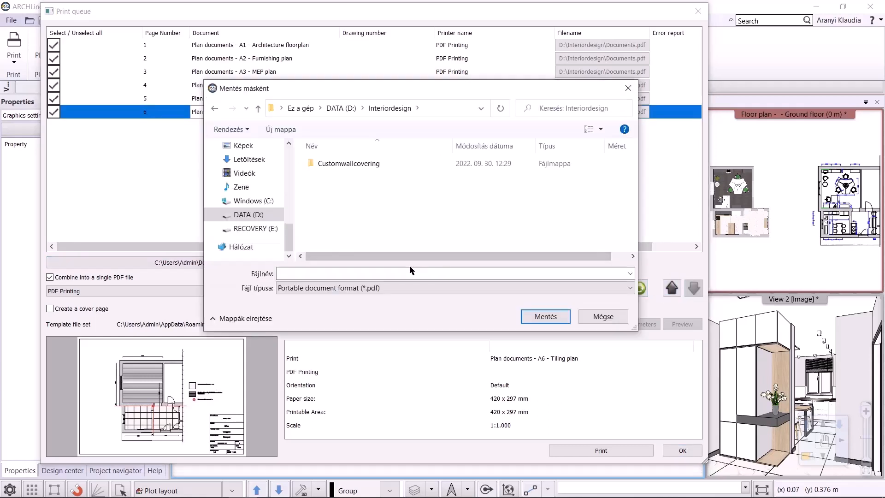
pyautogui.write('docume')
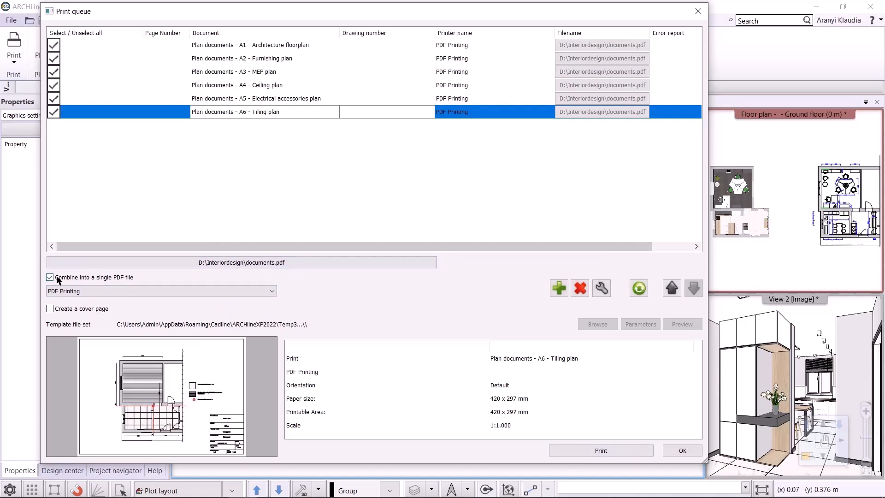
# - Print the queued sheets into the combined PDF and look through its pages
pyautogui.click(650, 452)
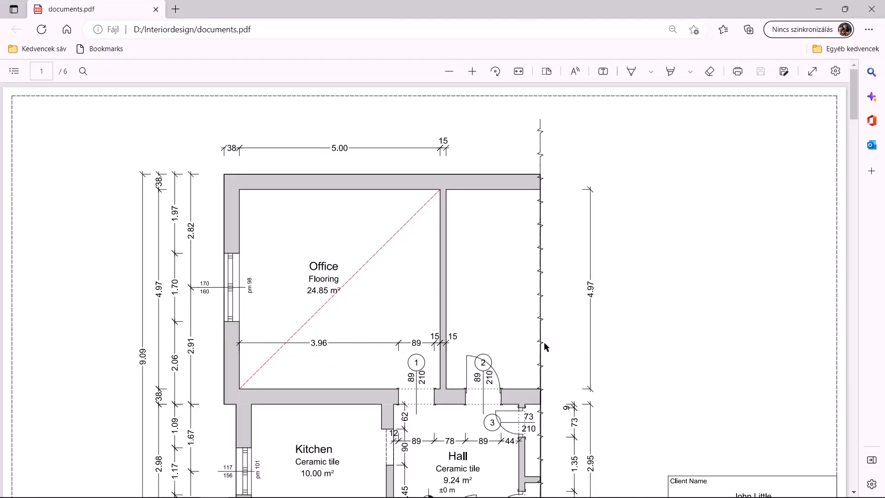
pyautogui.scroll(-15, 586, 348)
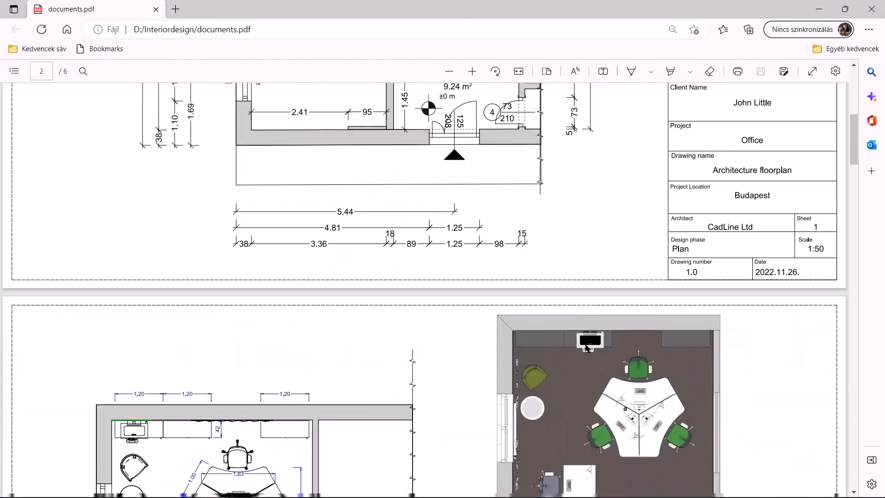
pyautogui.scroll(-8, 584, 344)
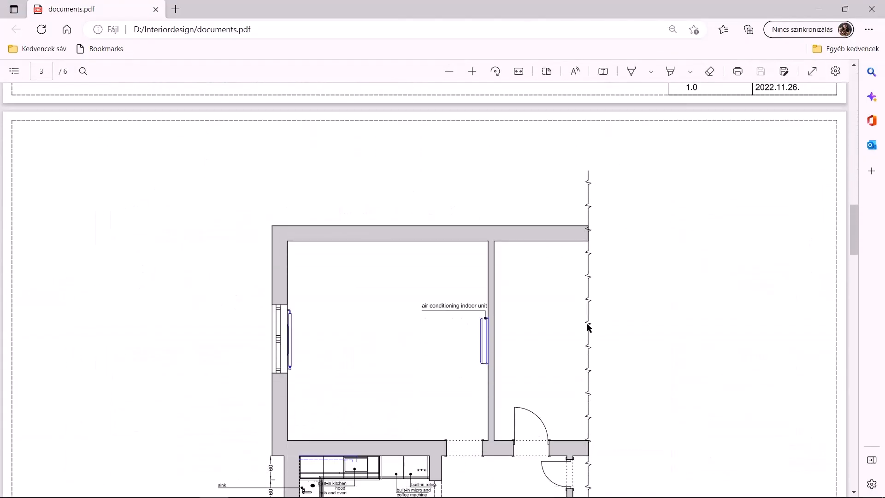
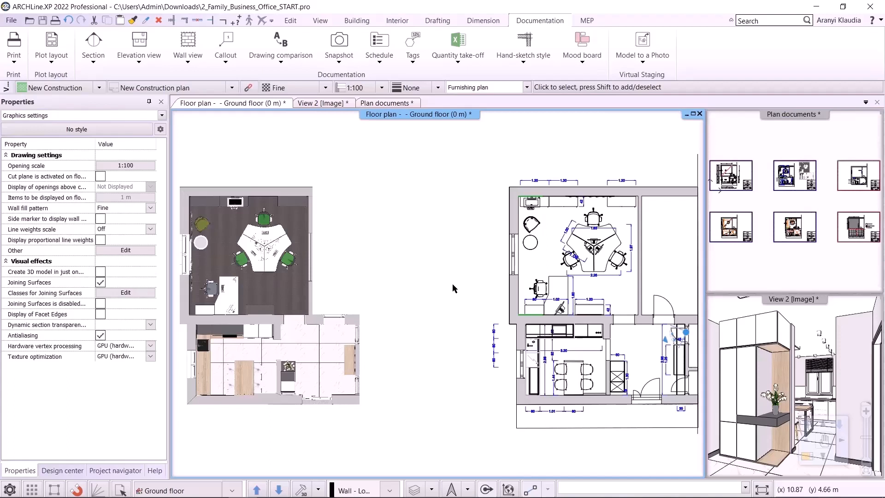
# - Open the layer manager for the Ground floor plan, list all layers and examine their on and lock states
pyautogui.click(431, 489)
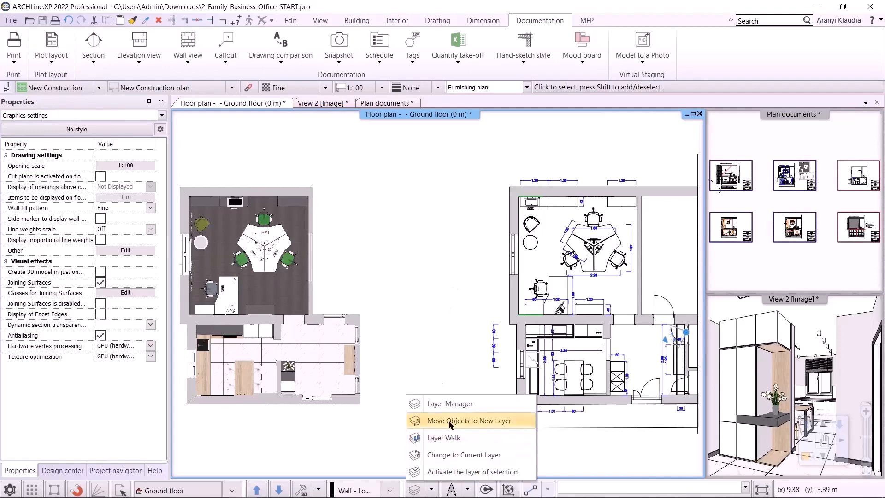
pyautogui.click(445, 405)
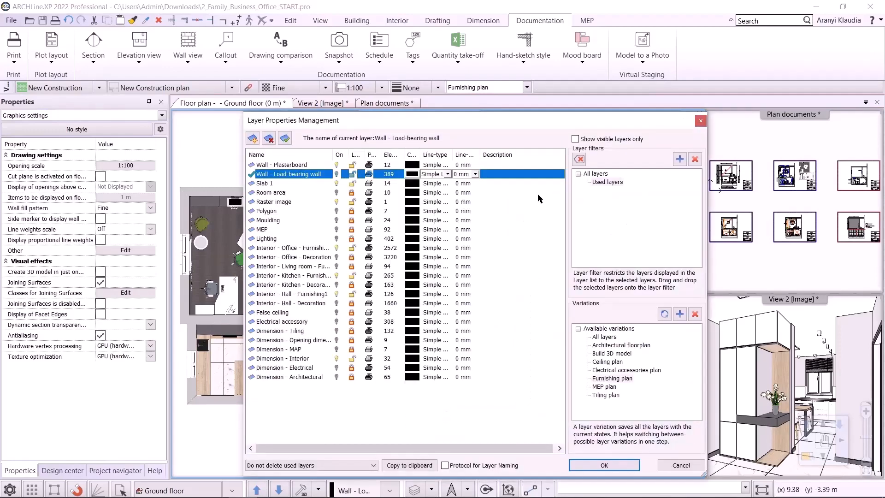
pyautogui.click(595, 173)
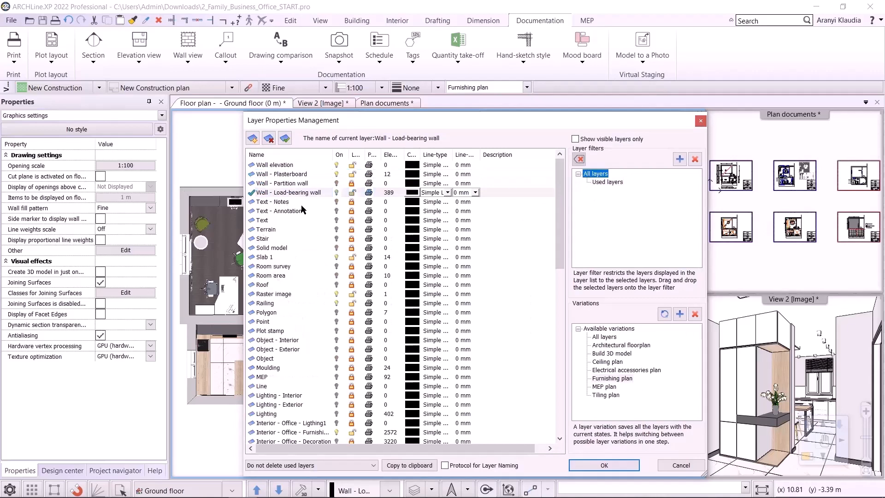
pyautogui.scroll(-12, 302, 208)
pyautogui.scroll(6, 312, 255)
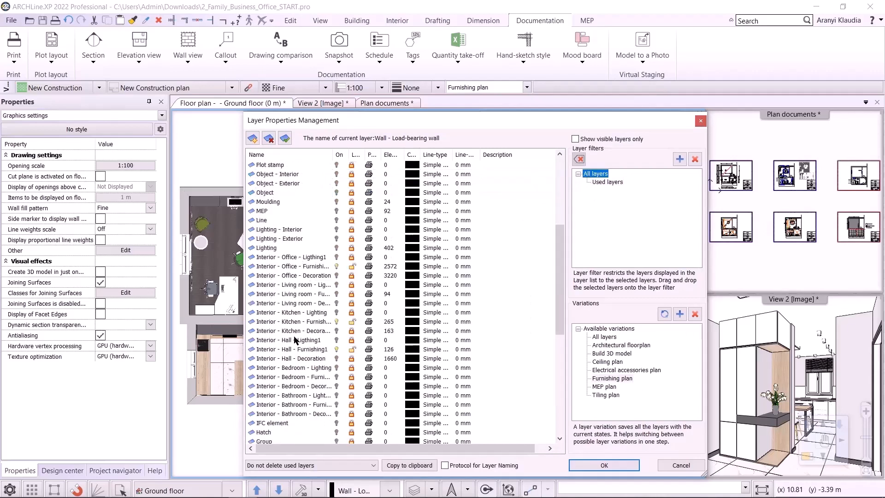
pyautogui.scroll(-6, 302, 341)
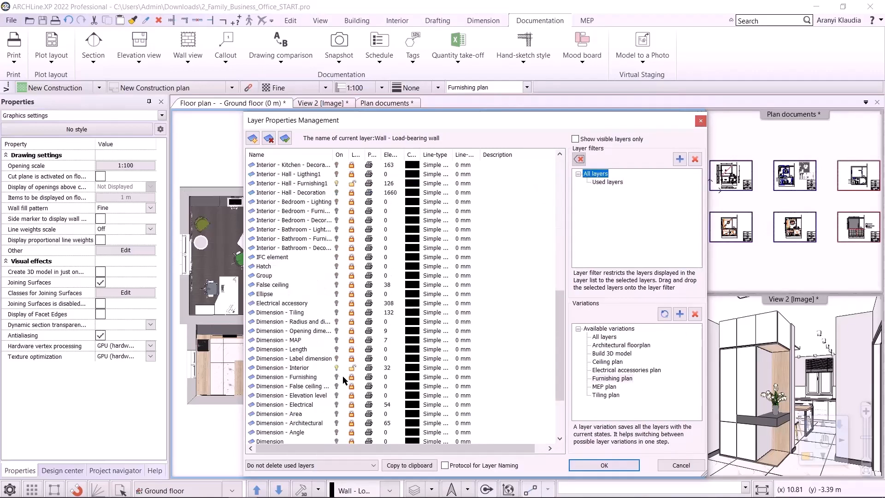
pyautogui.scroll(-3, 344, 385)
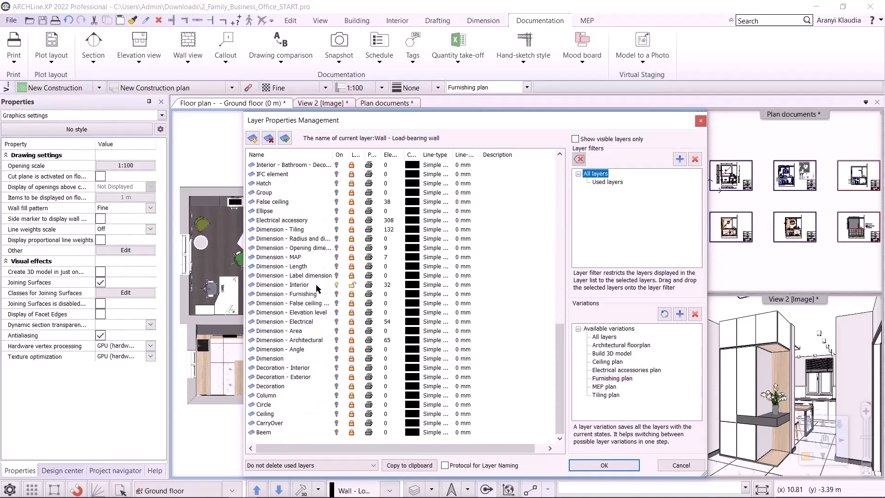
# - Look through the remaining layers of the Ground floor plan and close the layer manager without applying changes
pyautogui.scroll(6, 397, 331)
pyautogui.scroll(9, 396, 330)
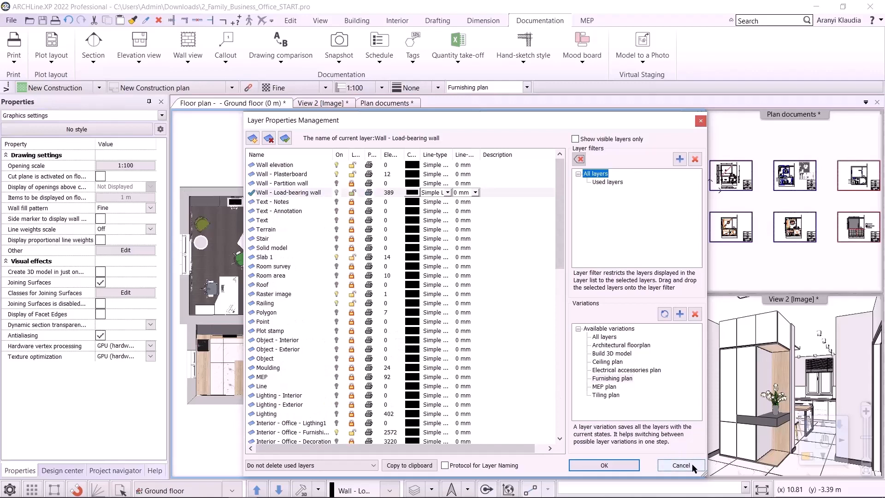
pyautogui.click(677, 464)
# - Save only the layer structure from the current settings as the default for new projects, using the Open and Save options
pyautogui.click(8, 490)
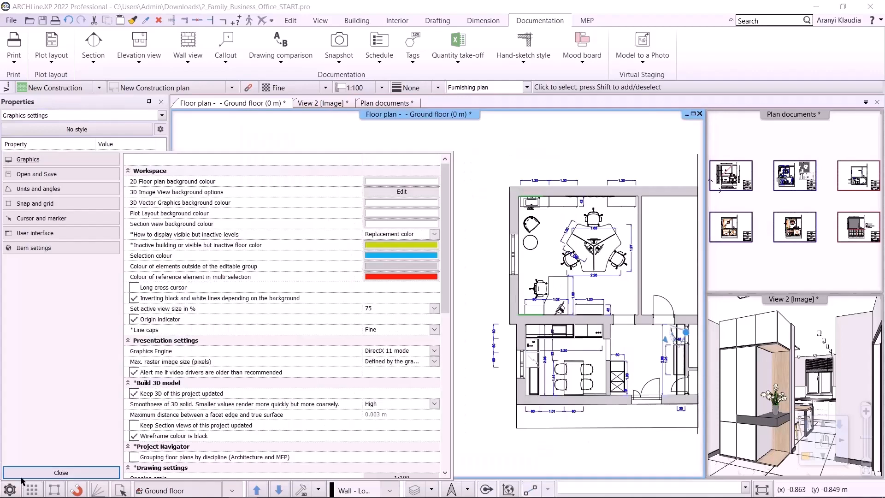
pyautogui.click(45, 175)
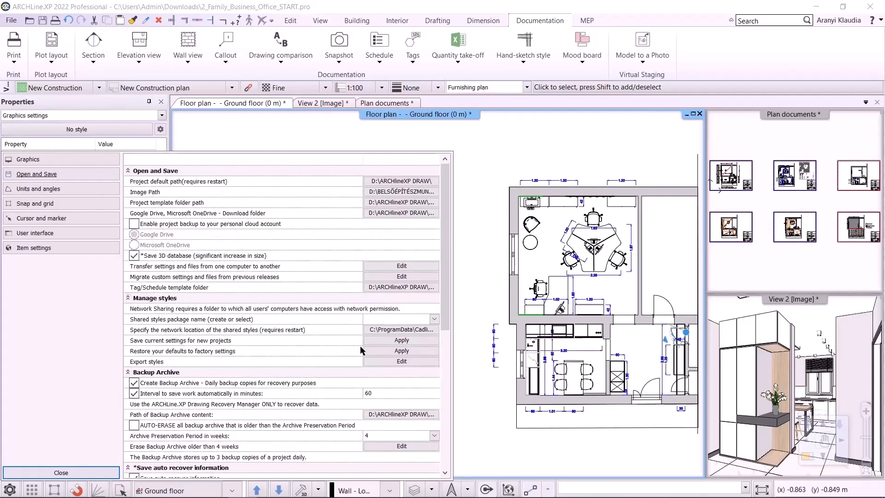
pyautogui.click(395, 341)
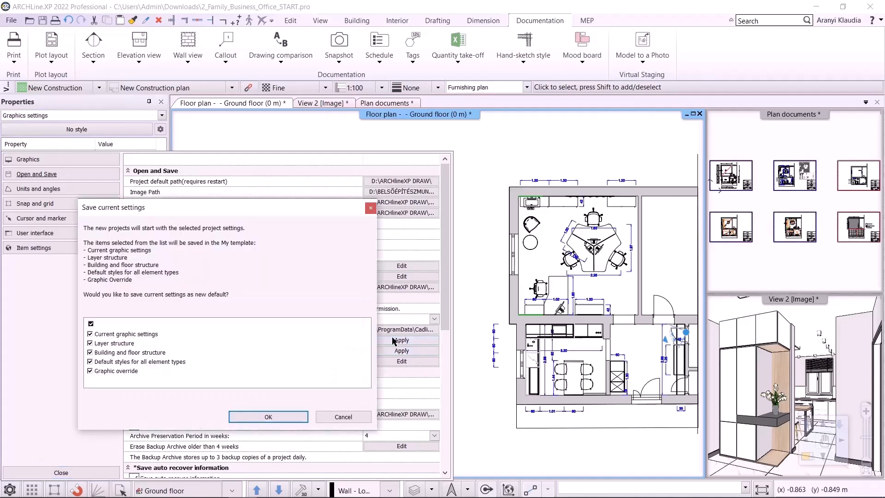
pyautogui.click(91, 323)
pyautogui.click(90, 343)
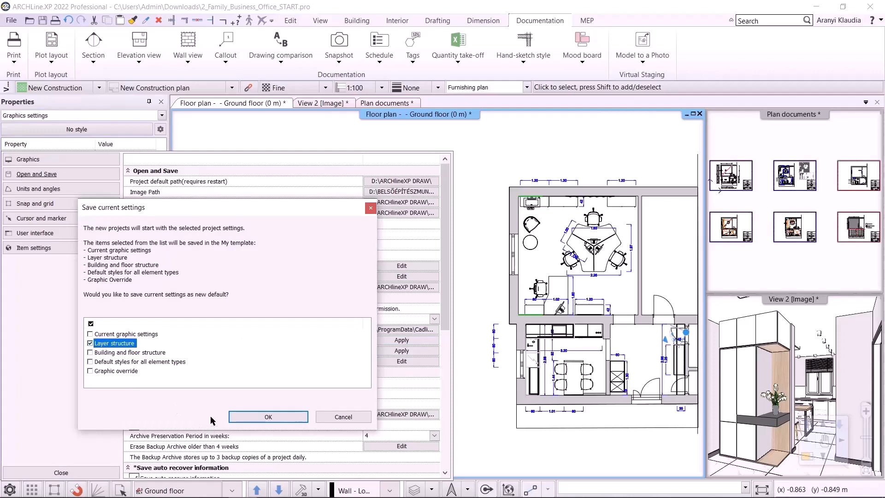
pyautogui.click(256, 416)
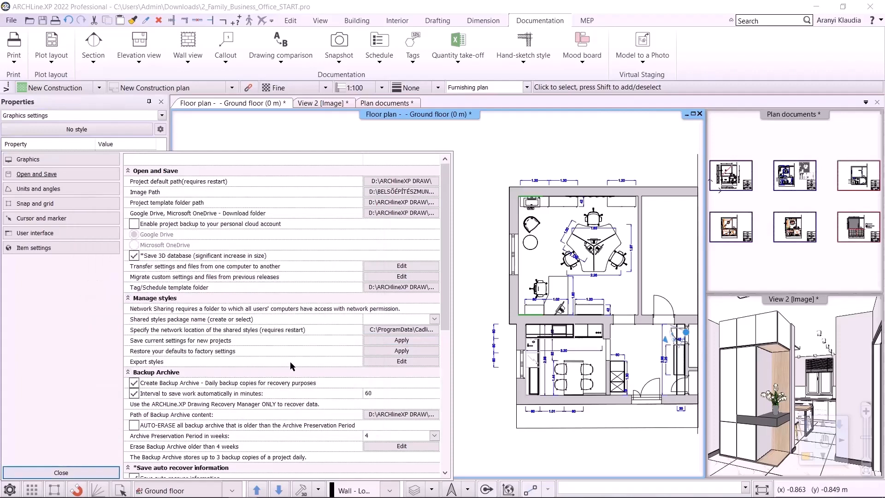
# - Close the program options and restart the program to apply the saved settings for new projects
pyautogui.click(84, 474)
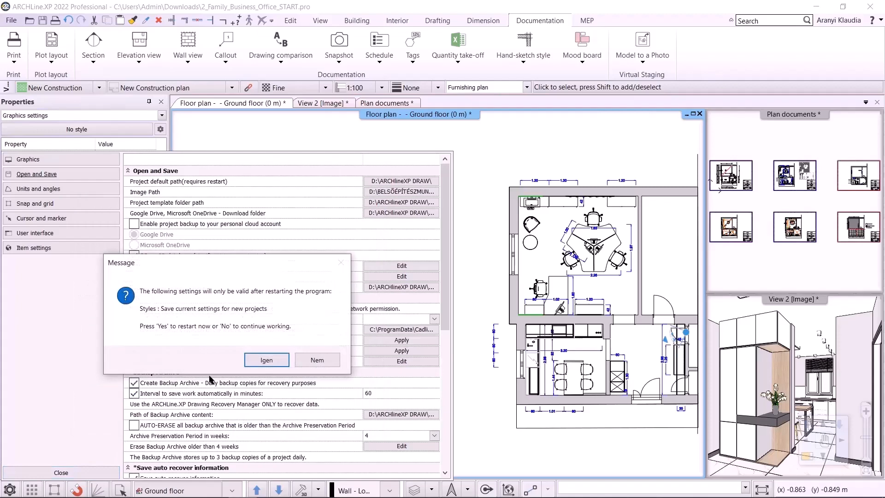
pyautogui.click(279, 364)
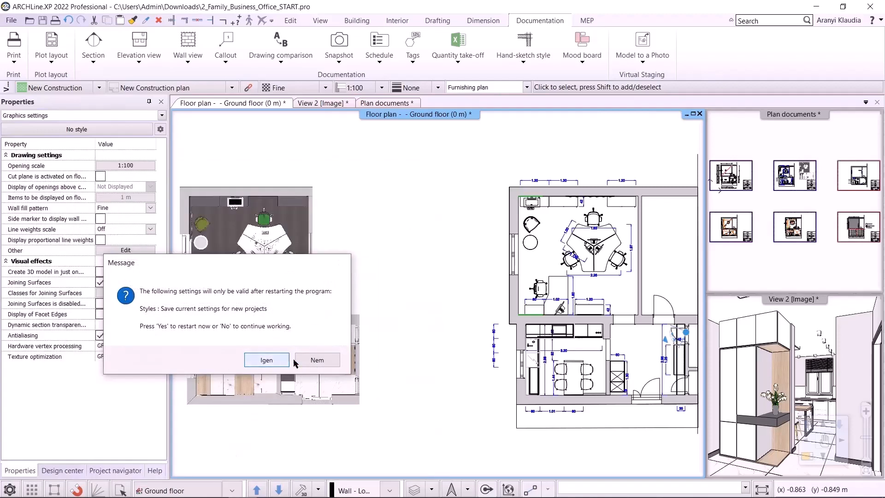
pyautogui.click(380, 293)
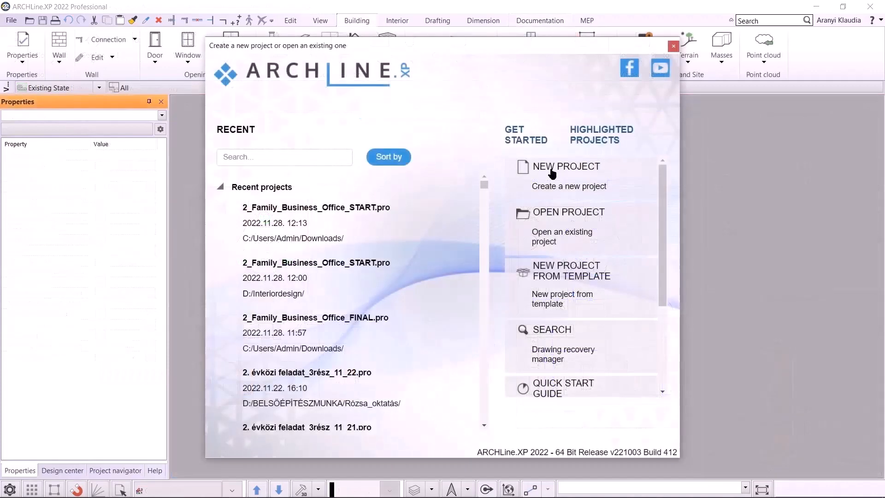
# - Create a new project with the default project properties and look through its layer list in the layer manager
pyautogui.click(552, 169)
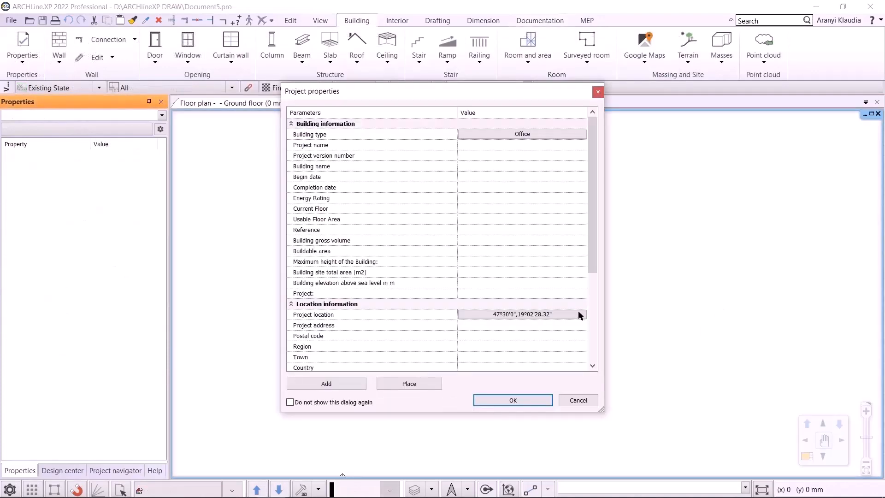
pyautogui.click(512, 400)
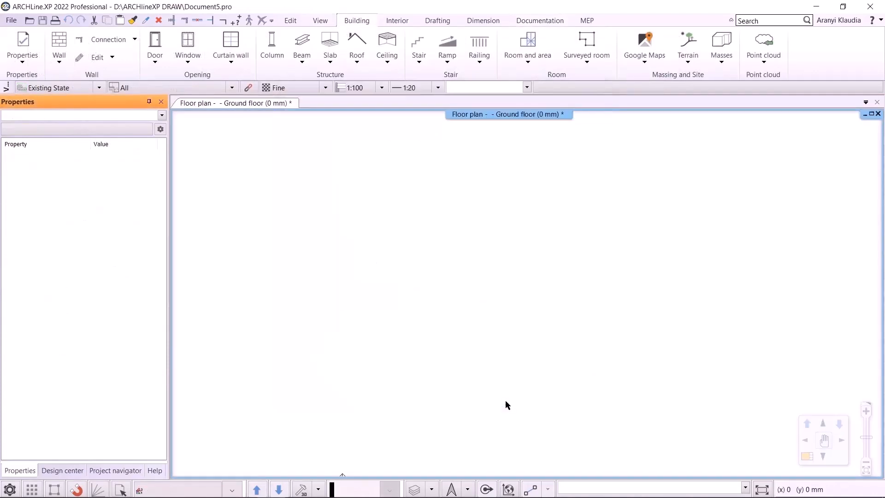
pyautogui.click(432, 490)
pyautogui.click(443, 403)
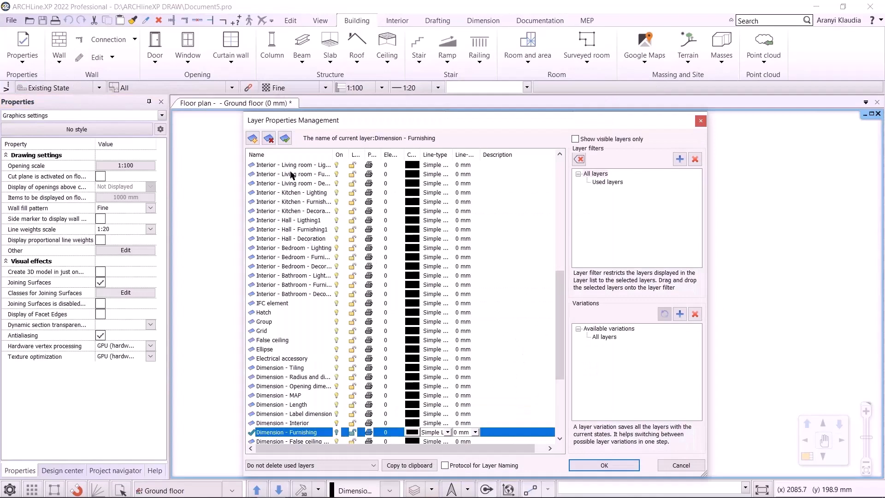
pyautogui.scroll(6, 291, 170)
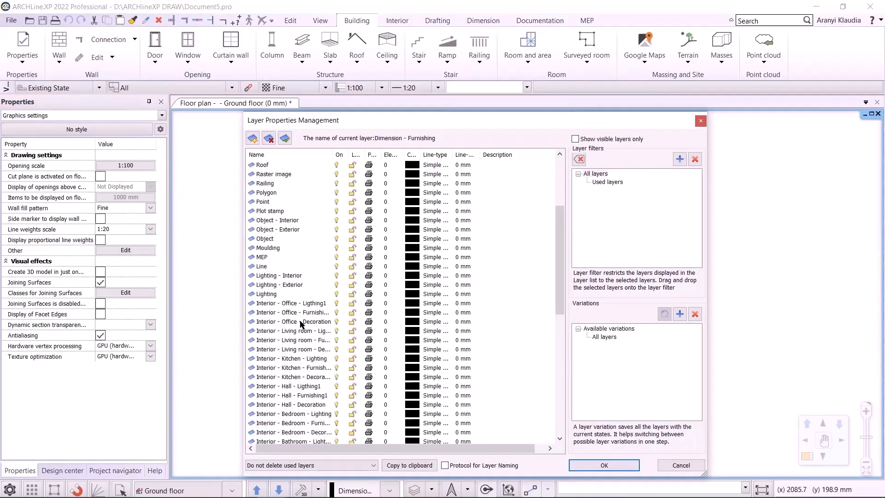
pyautogui.moveTo(560, 259); pyautogui.dragTo(571, 285)
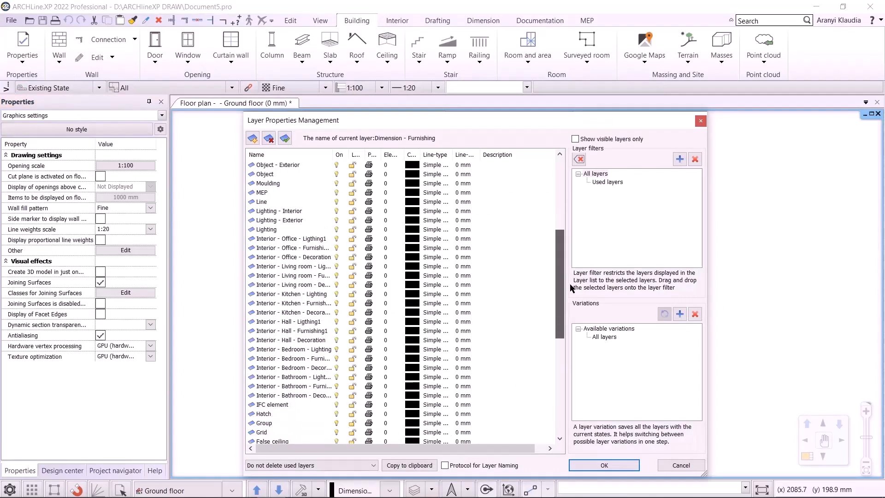